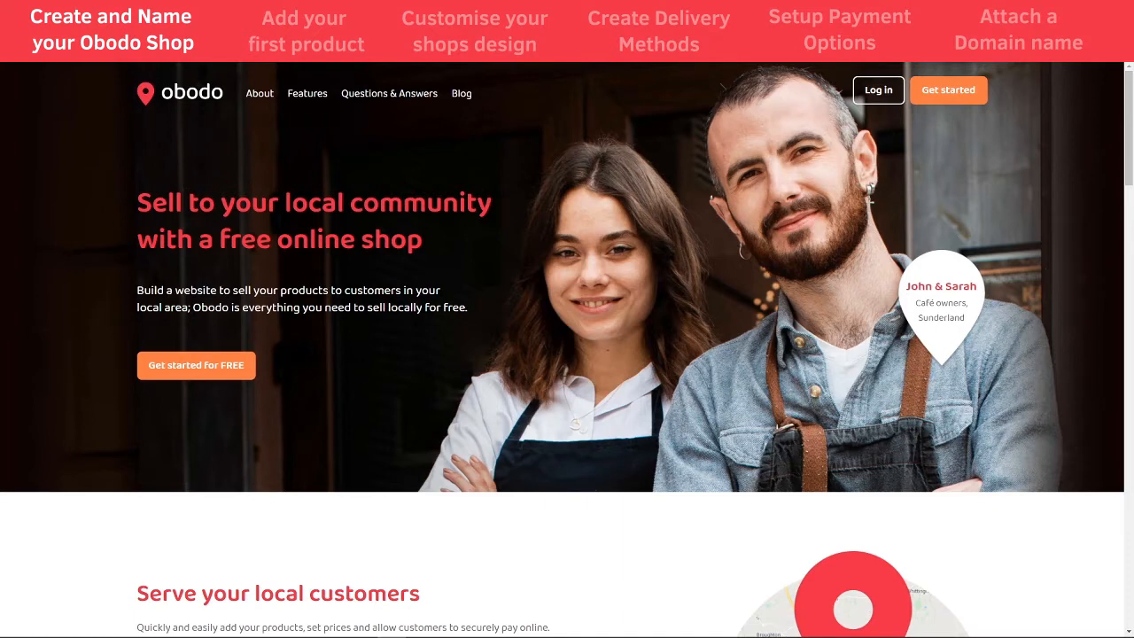
- Sign up for a free Obodo shop with an e-mail address and password
{"action": "left_click", "coordinate": [205, 376]}
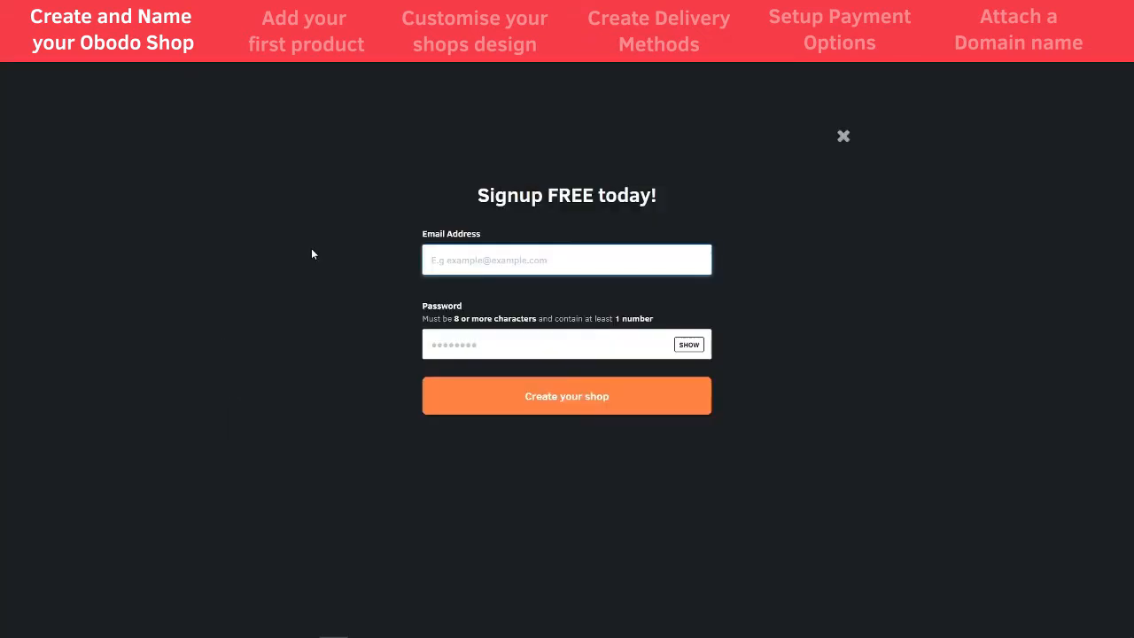
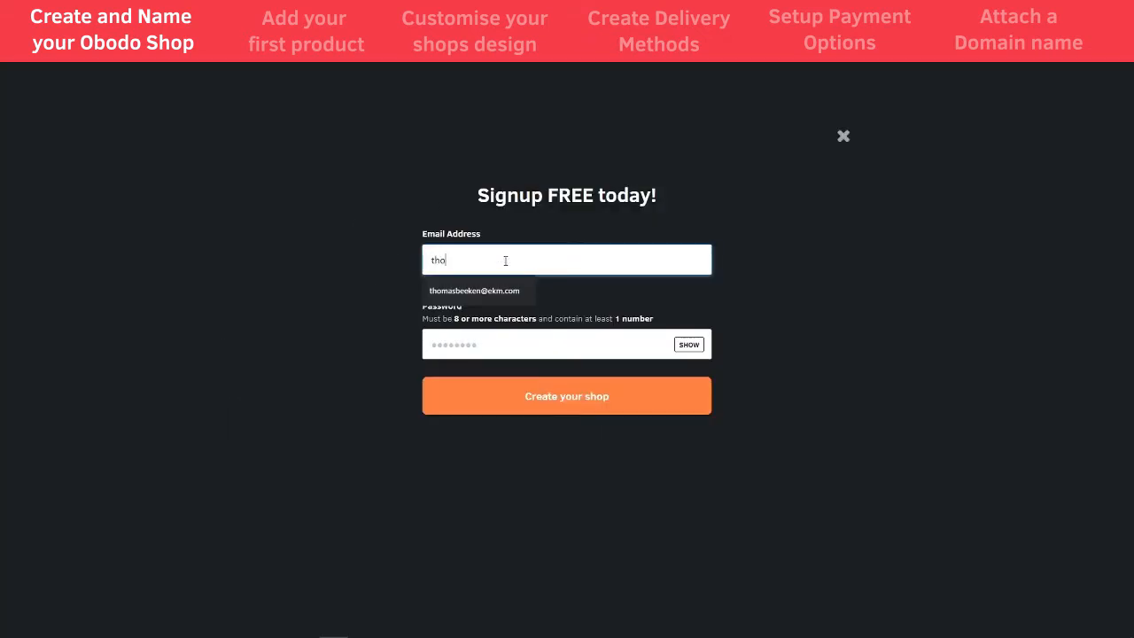
{"action": "key", "text": "Tab"}
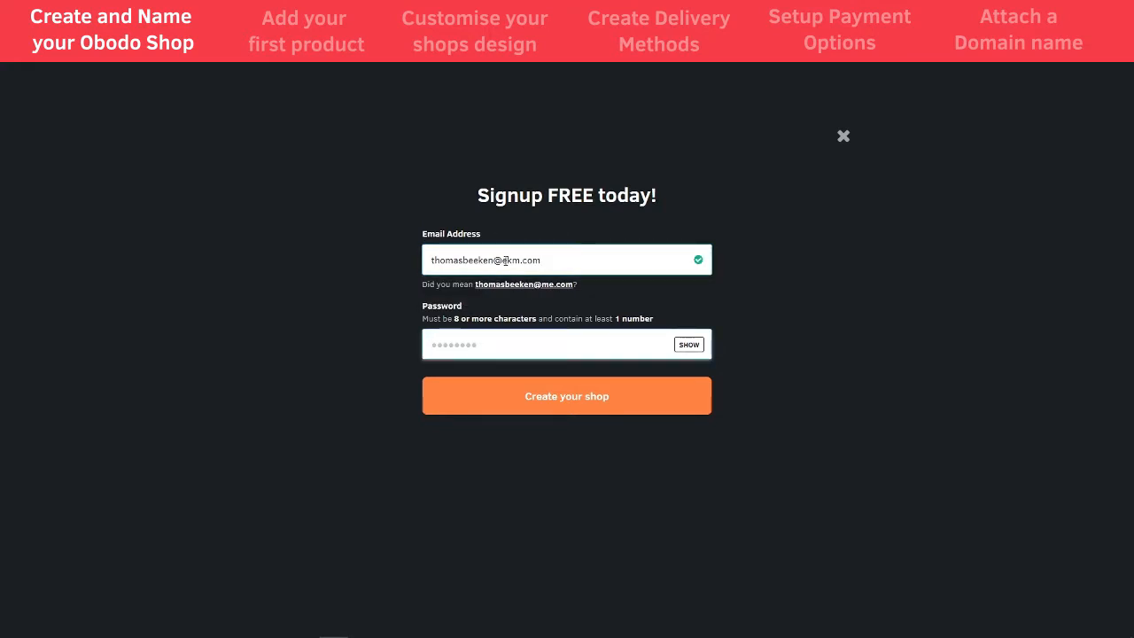
{"action": "type", "text": "•••••••••"}
{"action": "left_click", "coordinate": [501, 409]}
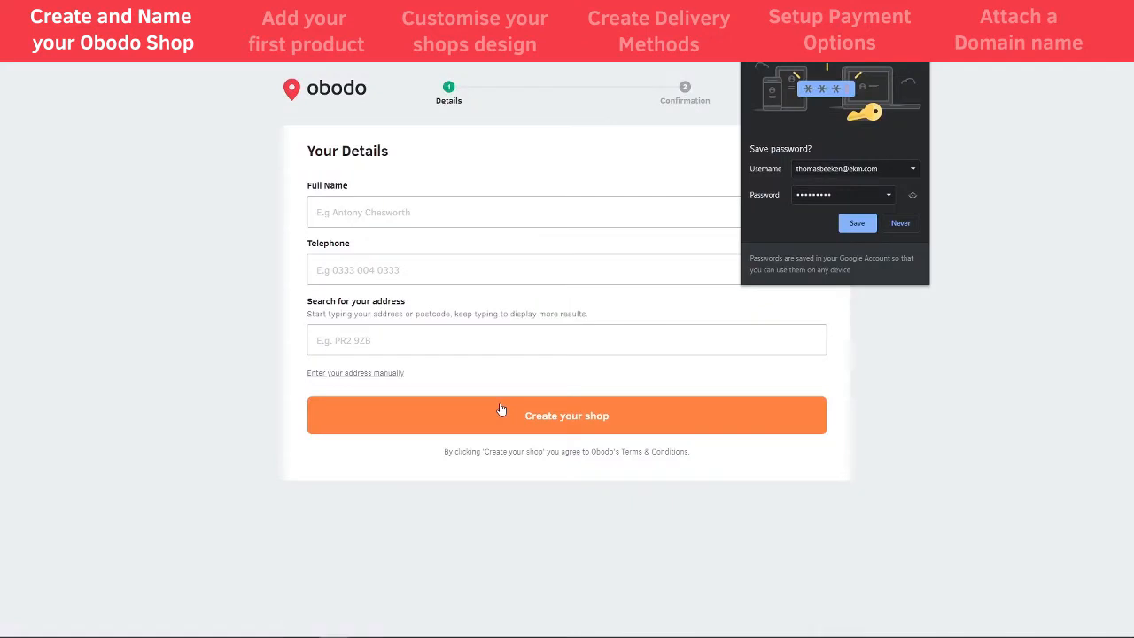
- Enter the owner's full name and telephone number in Your Details
{"action": "left_click", "coordinate": [425, 215]}
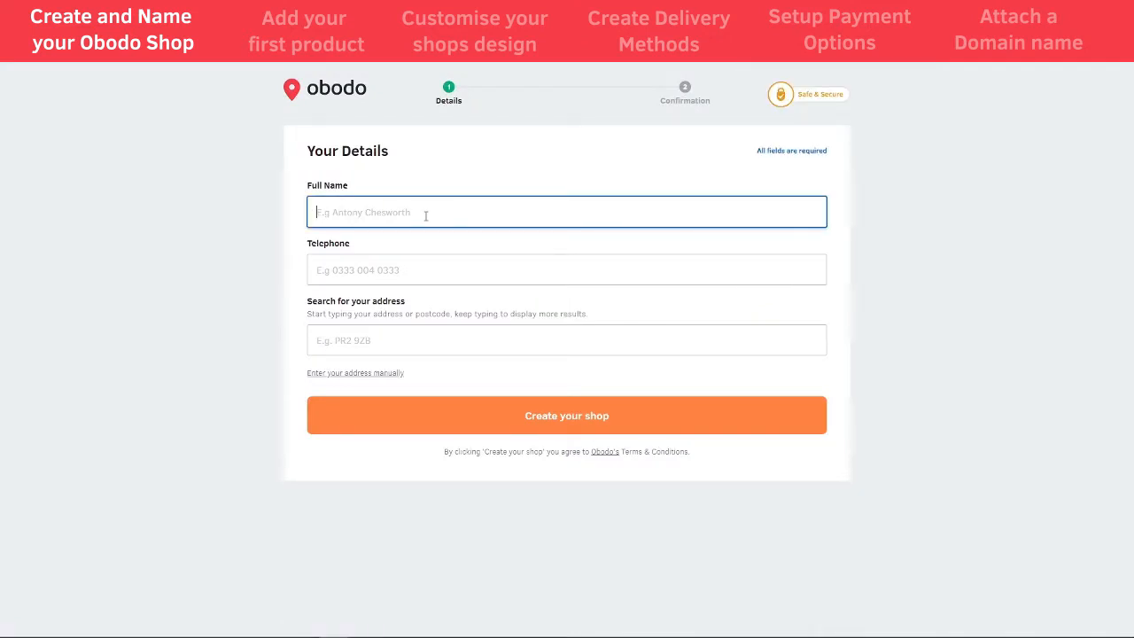
{"action": "key", "text": "Tab"}
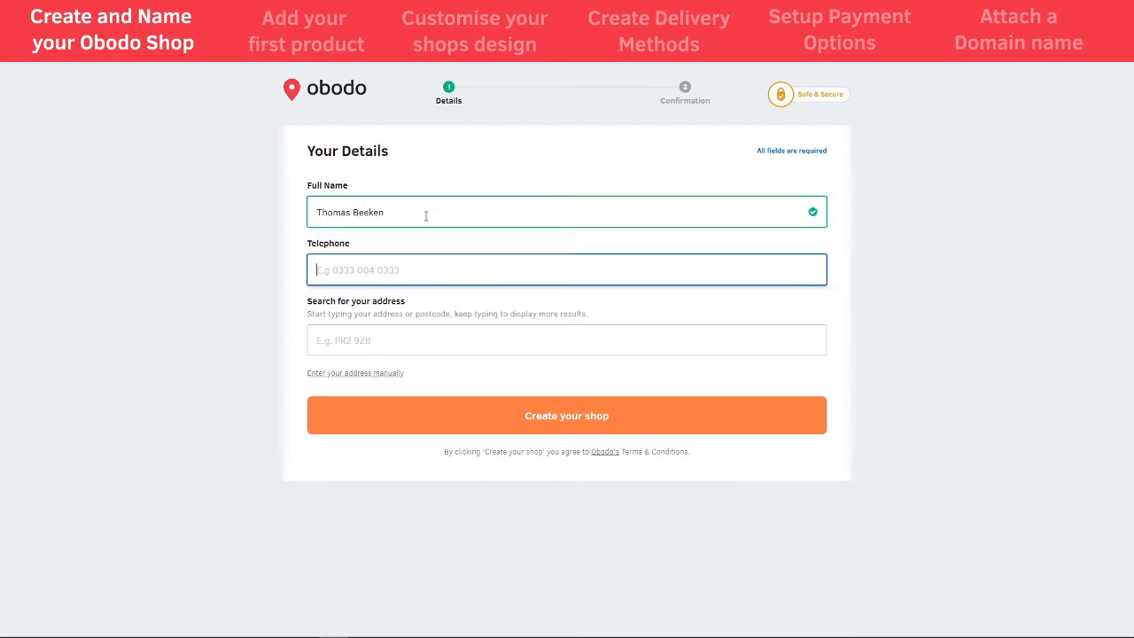
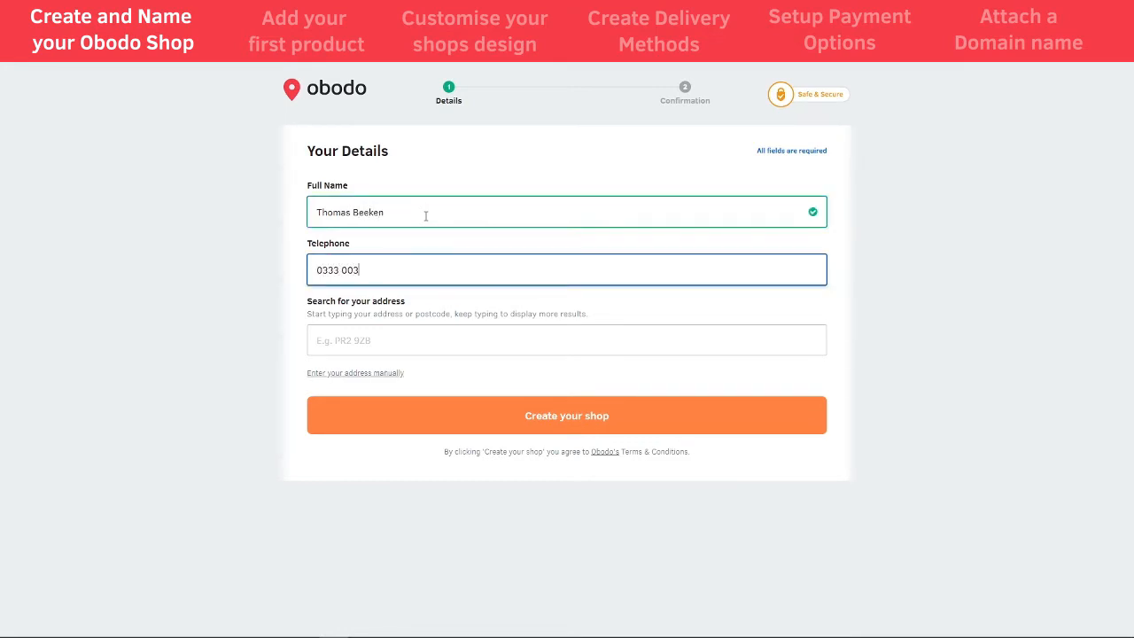
{"action": "key", "text": "Tab"}
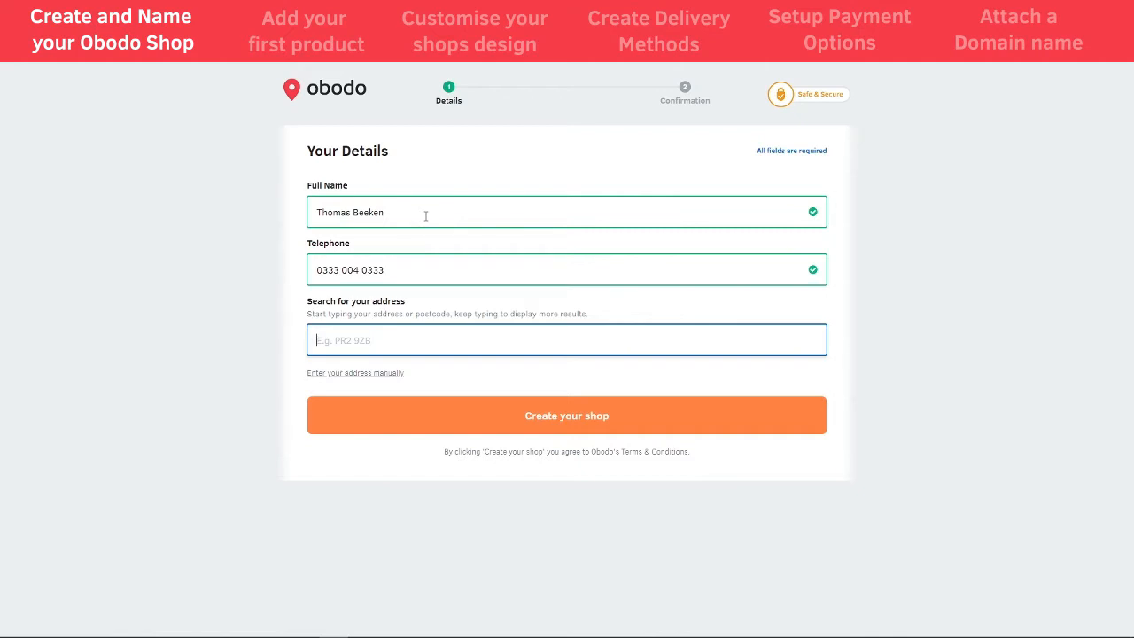
- Look up the shop's postcode, pick the matching address, and create the shop
{"action": "type", "text": "PR2 9ZB"}
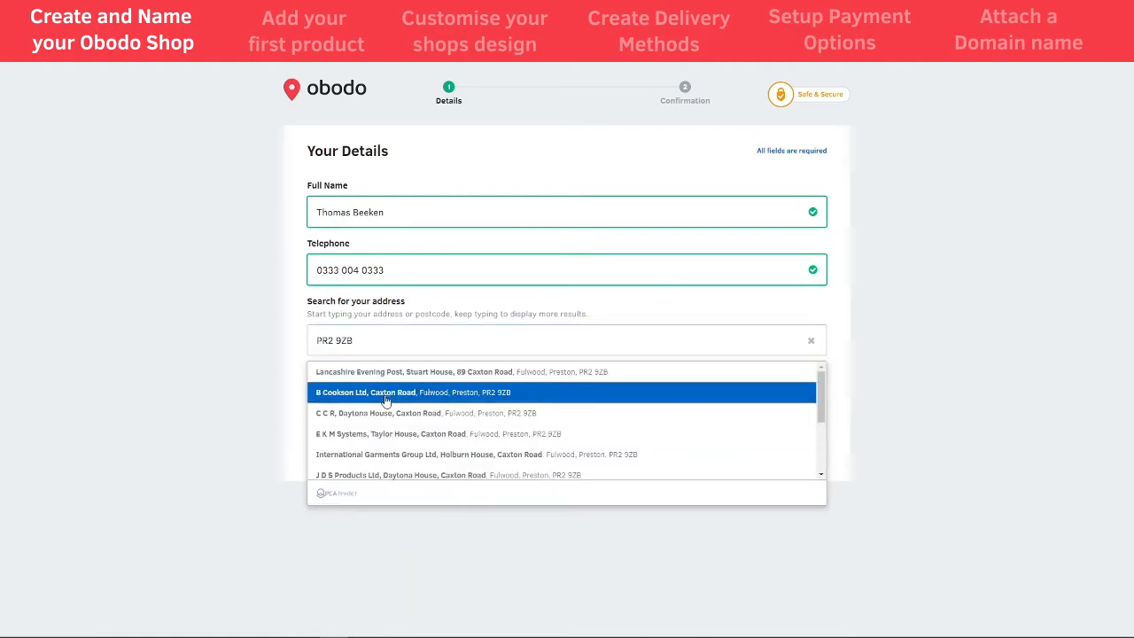
{"action": "left_click", "coordinate": [386, 432]}
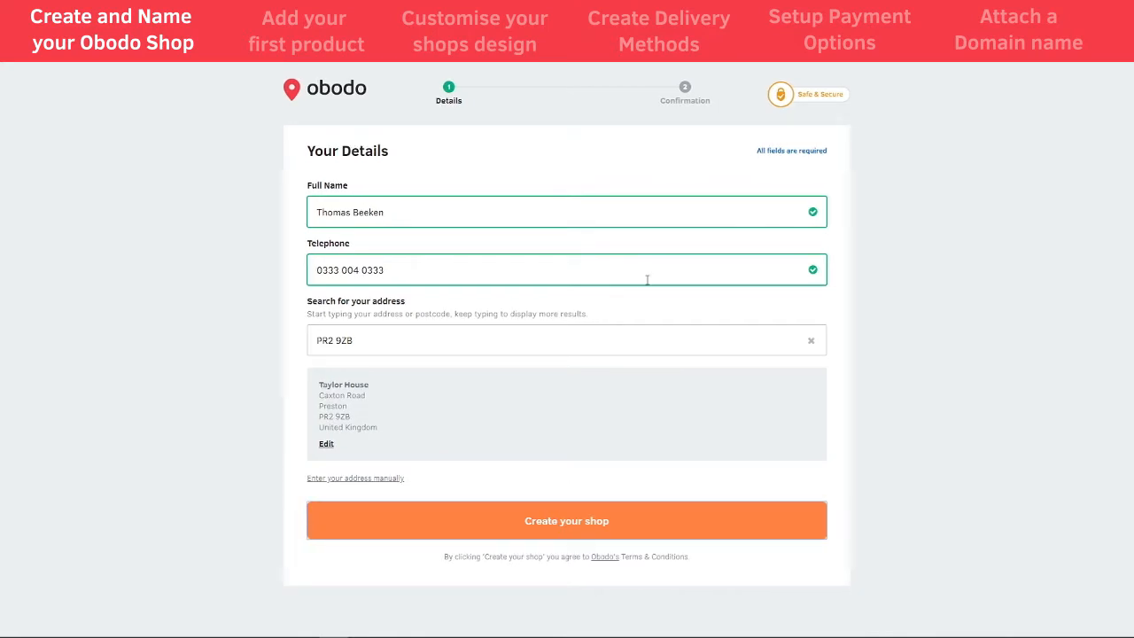
{"action": "key", "text": "Return"}
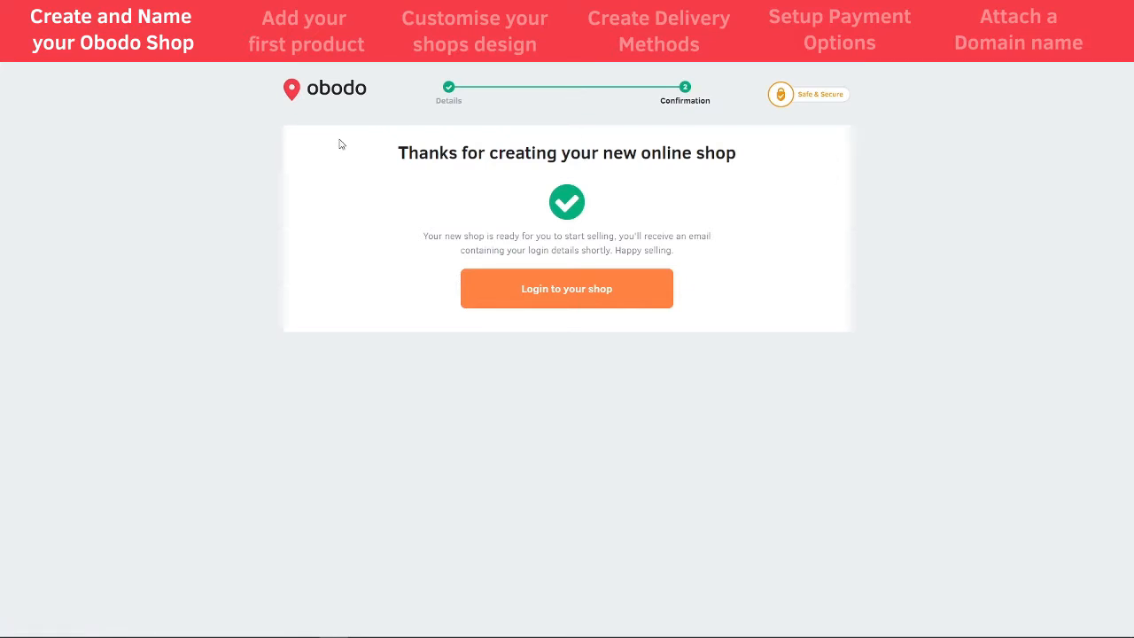
- Log in to the new shop and name it 'Toms Shop'
{"action": "left_click", "coordinate": [561, 298]}
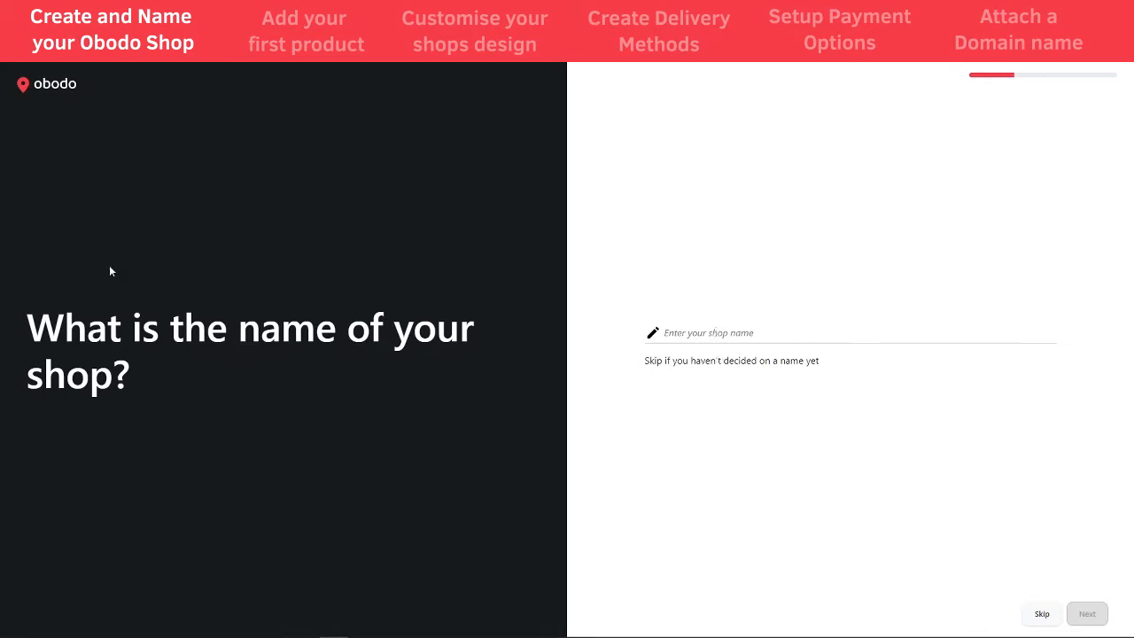
{"action": "left_click", "coordinate": [778, 335]}
{"action": "type", "text": "t"}
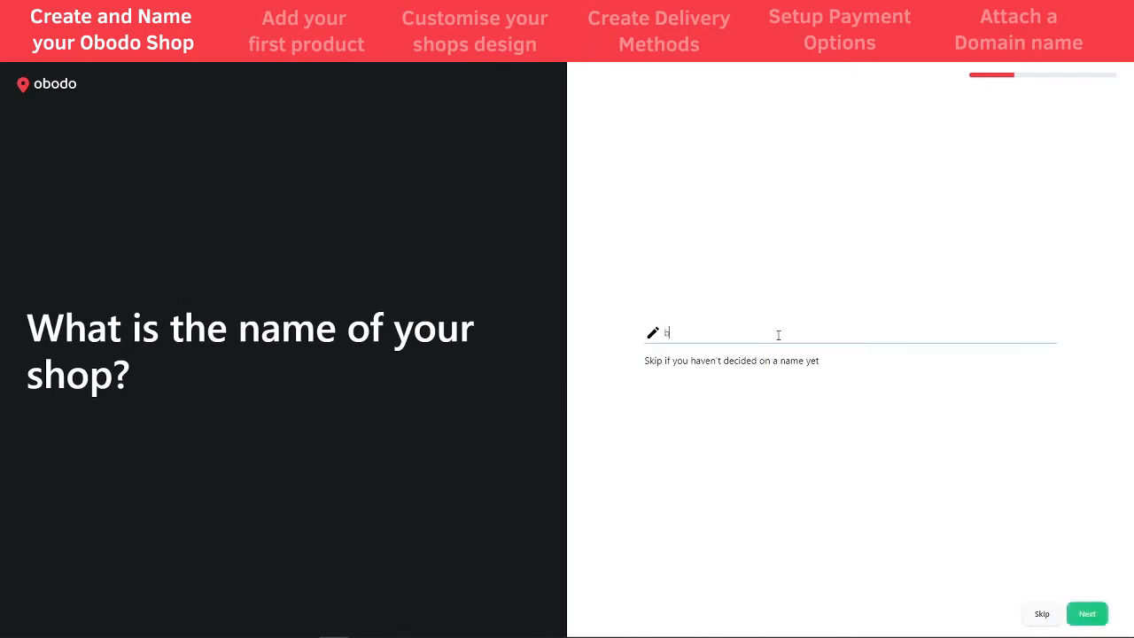
{"action": "key", "text": "BackSpace"}
{"action": "type", "text": "tOM"}
{"action": "key", "text": "BackSpace"}
{"action": "key", "text": "BackSpace"}
{"action": "key", "text": "BackSpace"}
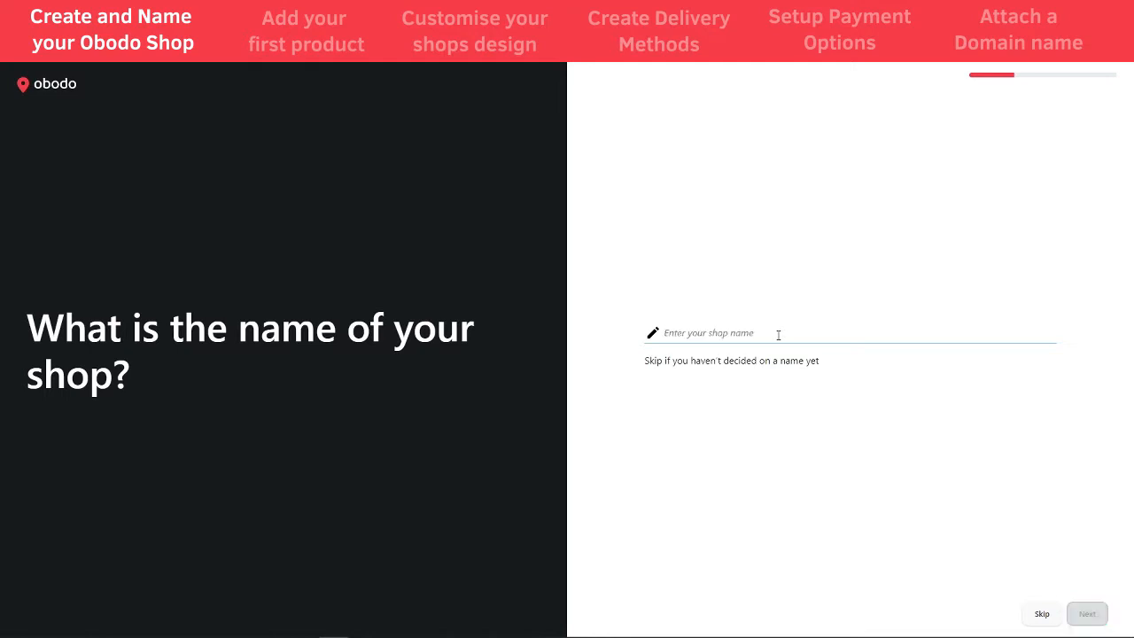
{"action": "type", "text": "Toms Shop"}
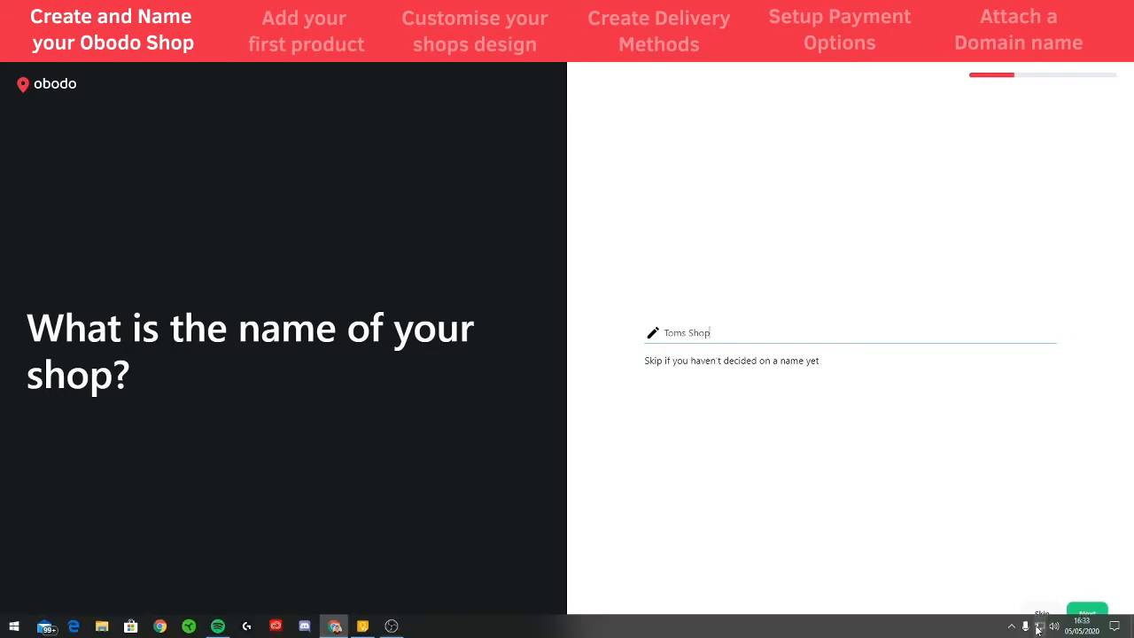
{"action": "key", "text": "Return"}
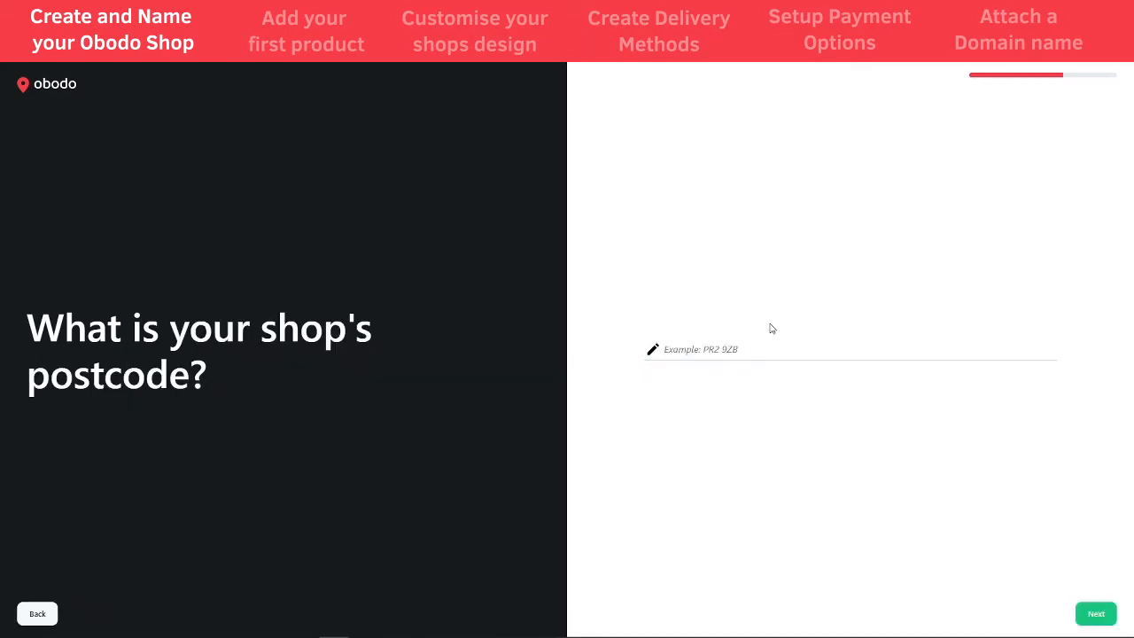
- Enter the shop's postcode and answer No to VAT registration
{"action": "left_click", "coordinate": [736, 345]}
{"action": "type", "text": "PR2 "}
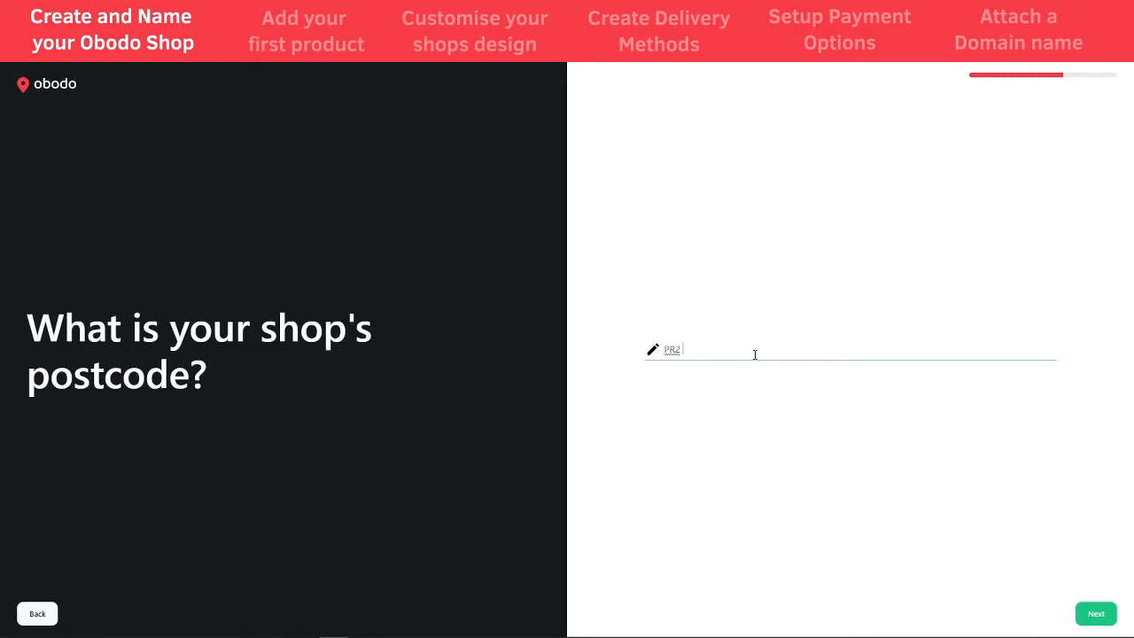
{"action": "type", "text": "9ZB"}
{"action": "left_click", "coordinate": [1096, 614]}
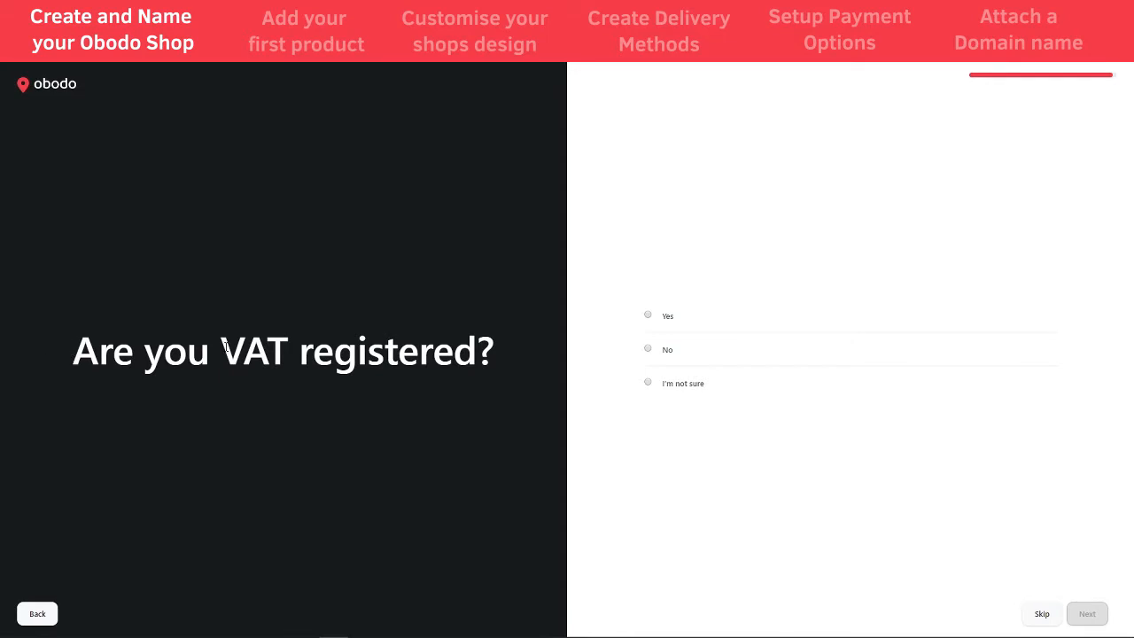
{"action": "left_click", "coordinate": [653, 349]}
{"action": "left_click", "coordinate": [1087, 613]}
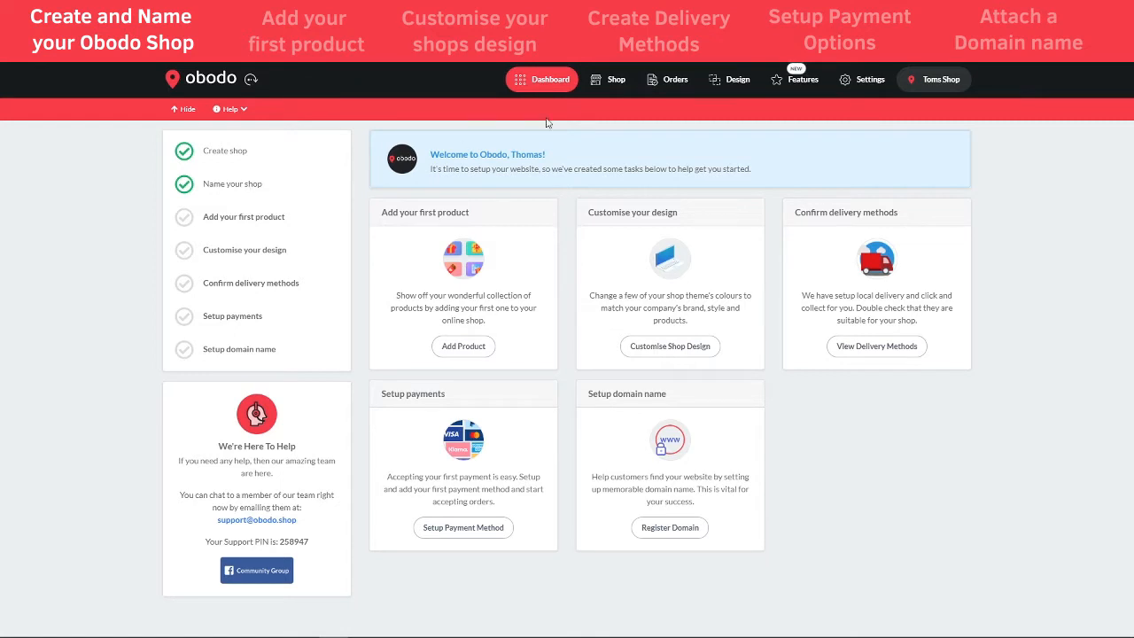
{"action": "left_click", "coordinate": [866, 81]}
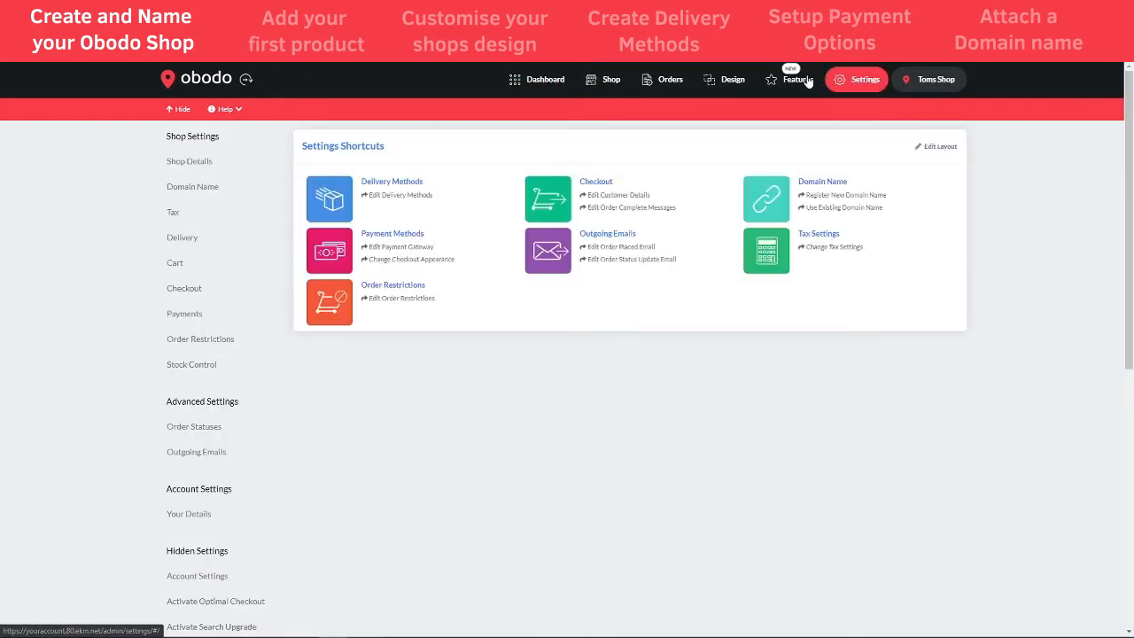
{"action": "left_click", "coordinate": [190, 167]}
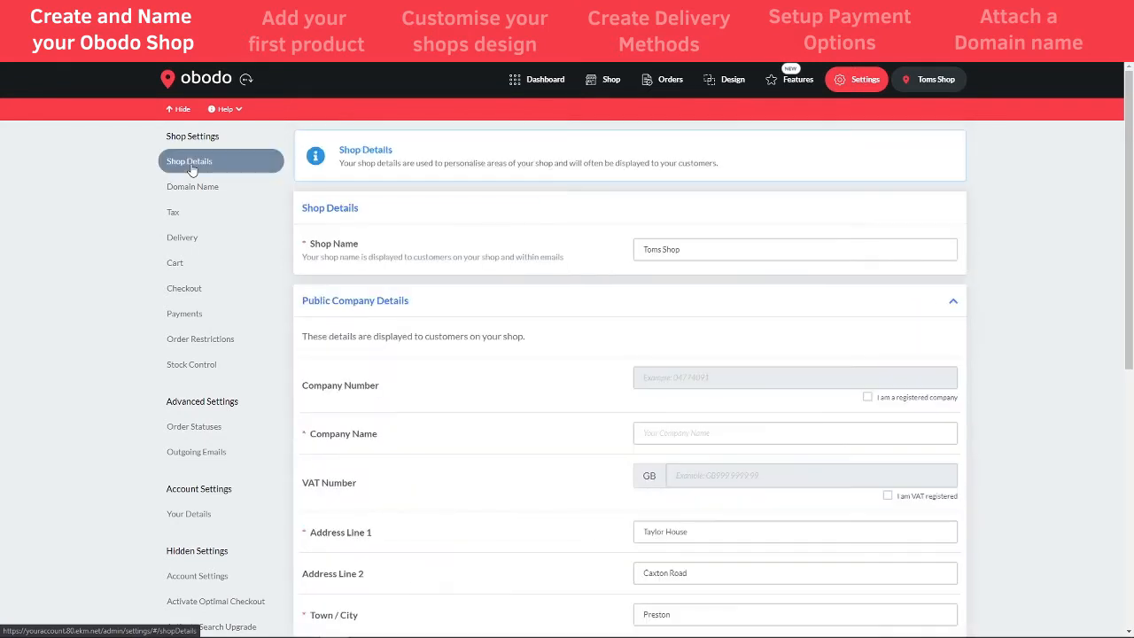
{"action": "left_click_drag", "start_coordinate": [691, 251], "coordinate": [639, 250]}
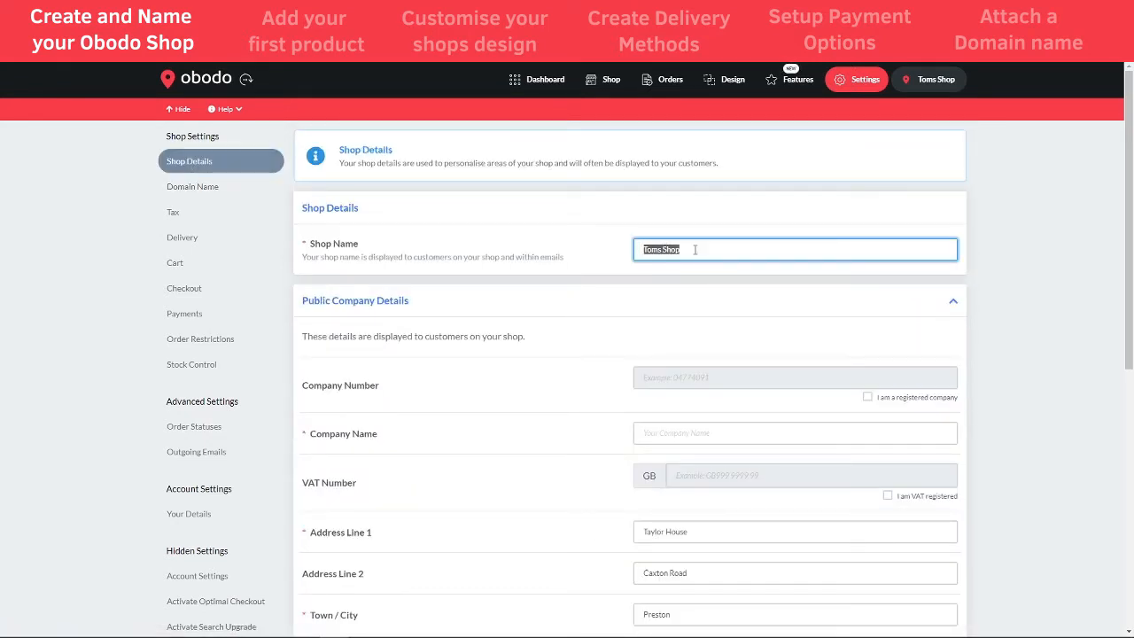
{"action": "key", "text": "BackSpace"}
{"action": "type", "text": "Beekens Shop"}
{"action": "left_click", "coordinate": [959, 198]}
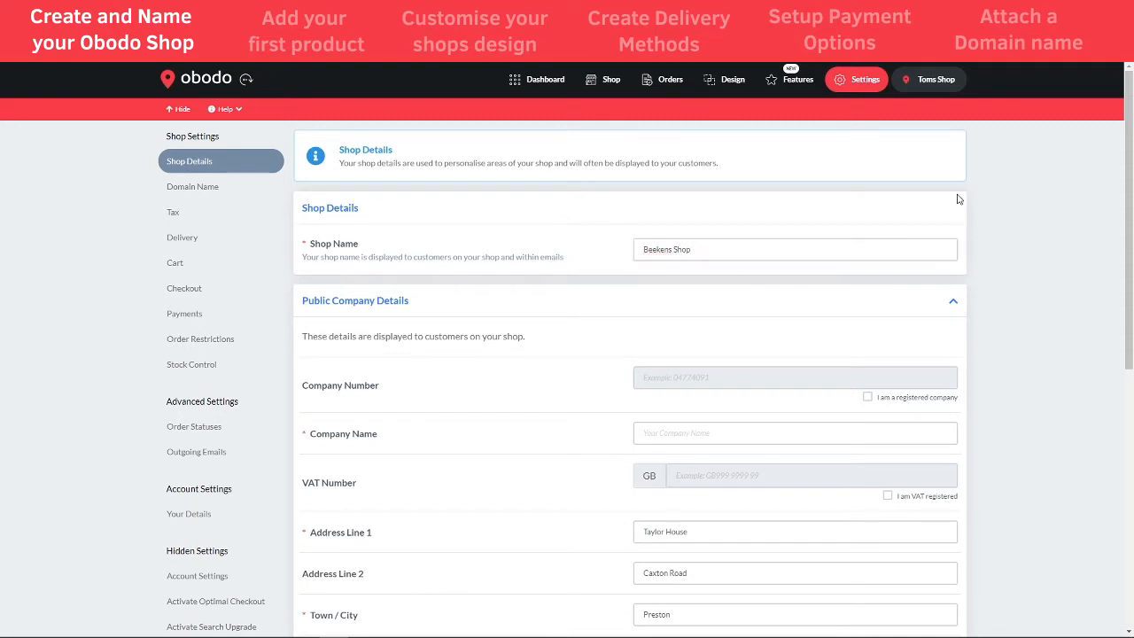
{"action": "left_click_drag", "start_coordinate": [706, 251], "coordinate": [677, 250]}
{"action": "key", "text": "BackSpace"}
{"action": "key", "text": "BackSpace"}
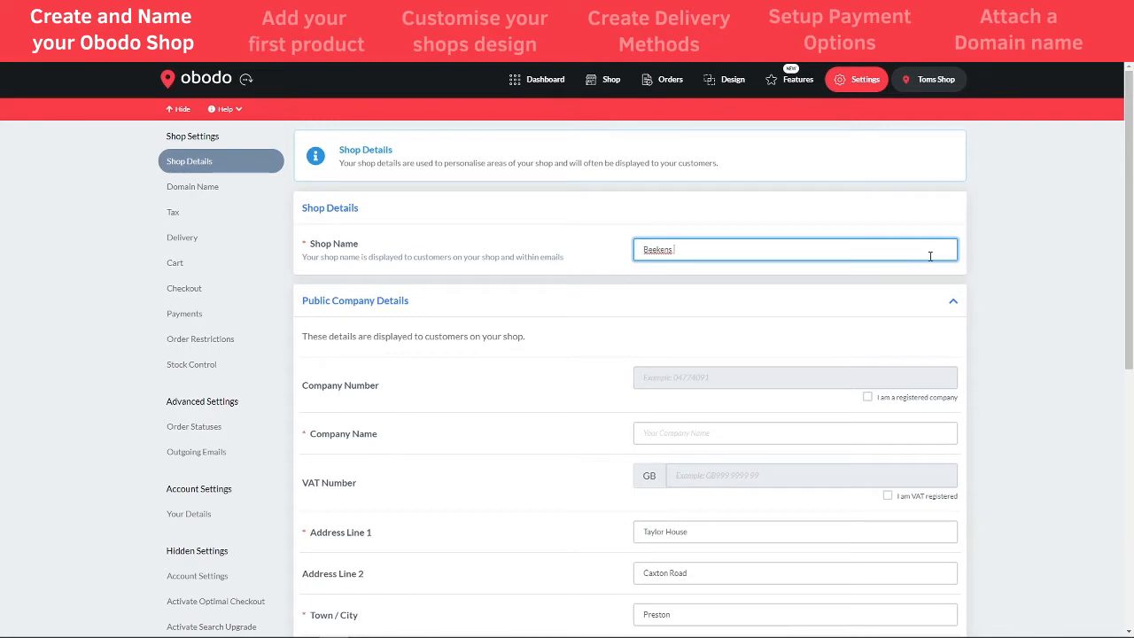
{"action": "left_click", "coordinate": [974, 259]}
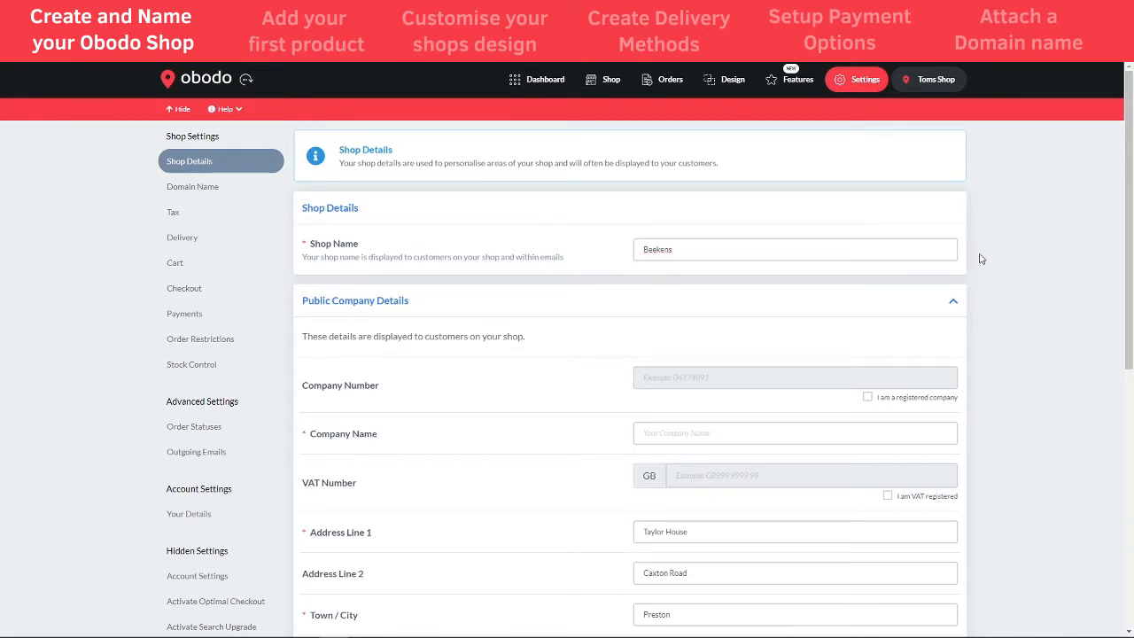
{"action": "left_click_drag", "start_coordinate": [1129, 221], "coordinate": [1112, 482]}
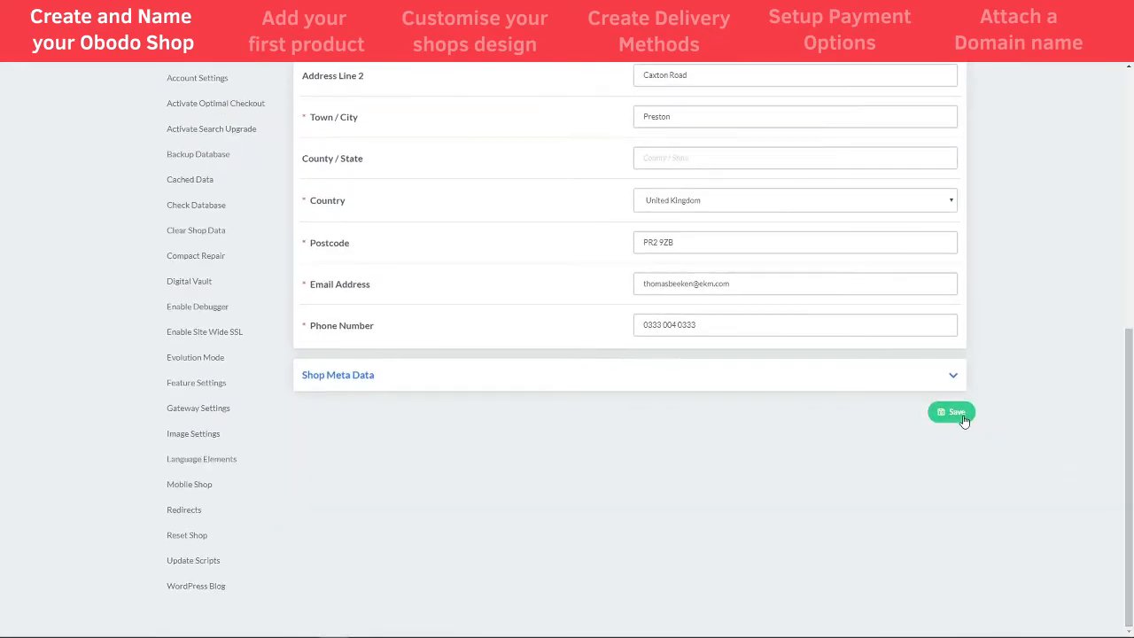
{"action": "left_click", "coordinate": [956, 412]}
{"action": "left_click", "coordinate": [549, 76]}
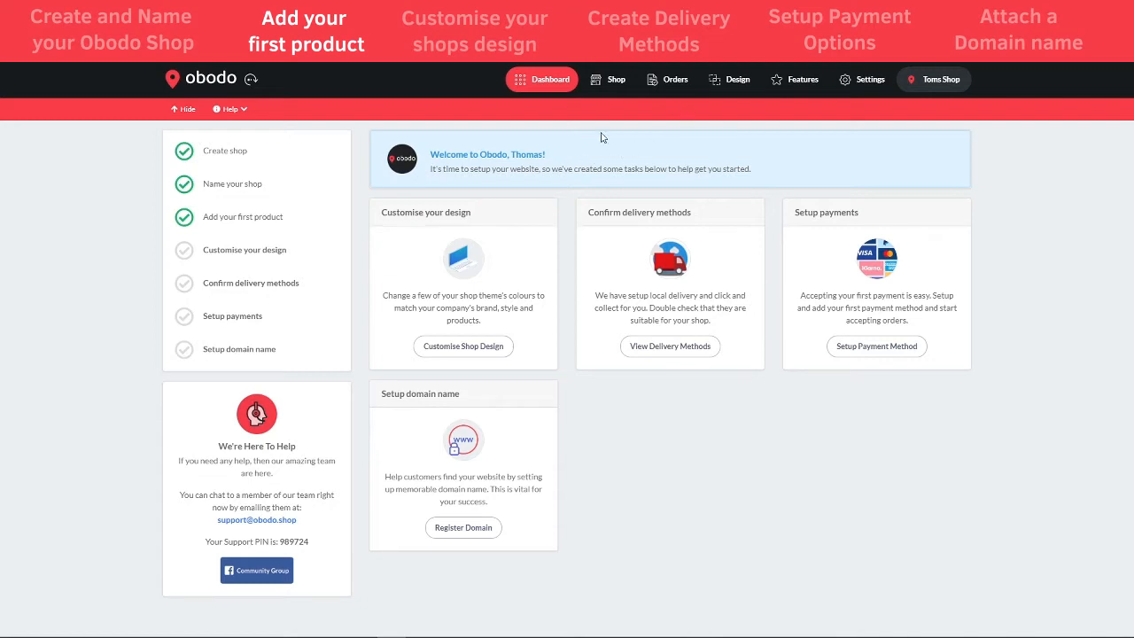
- Apply the Feast theme to the shop in place of the Baker theme
{"action": "left_click", "coordinate": [711, 91]}
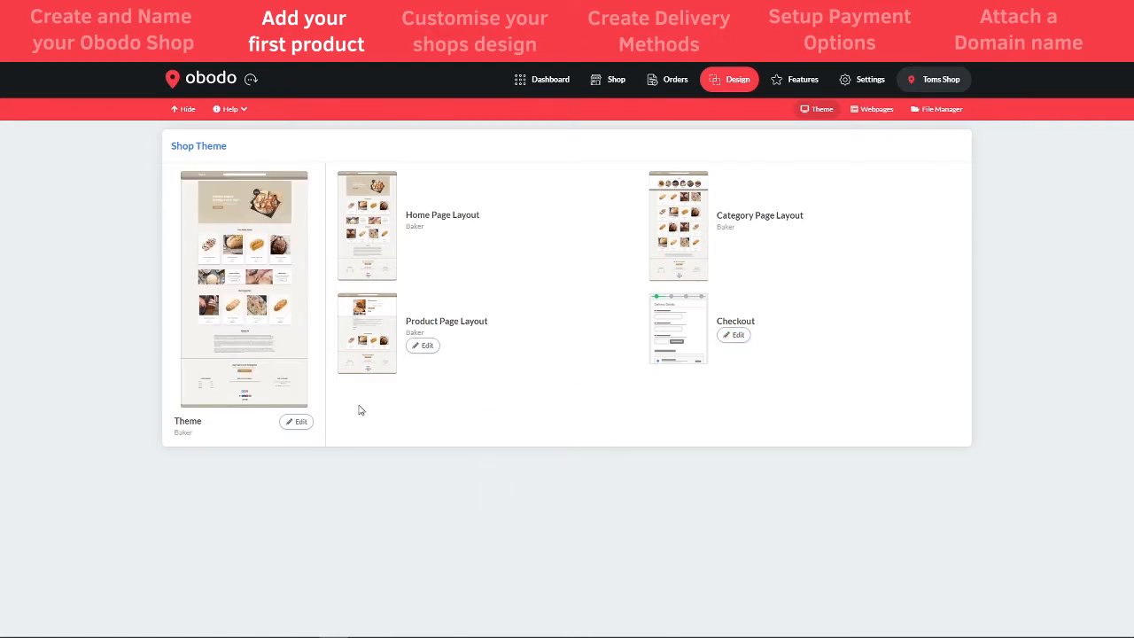
{"action": "left_click", "coordinate": [301, 423]}
{"action": "left_click", "coordinate": [421, 430]}
{"action": "left_click", "coordinate": [294, 423]}
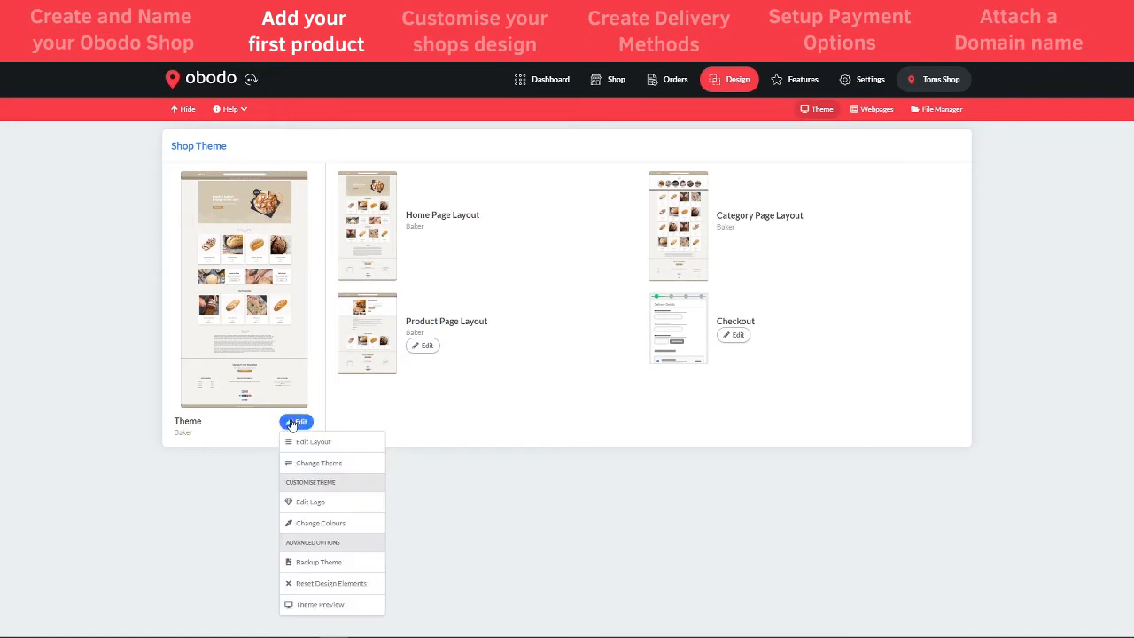
{"action": "left_click", "coordinate": [315, 466]}
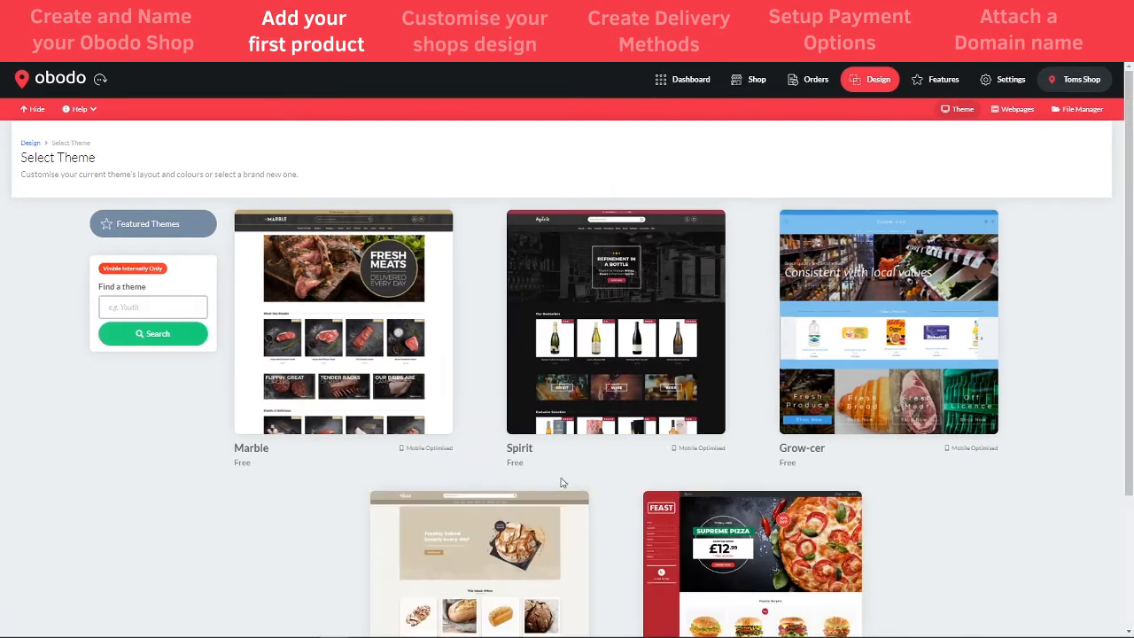
{"action": "scroll", "coordinate": [558, 487], "scroll_direction": "down", "scroll_amount": 3}
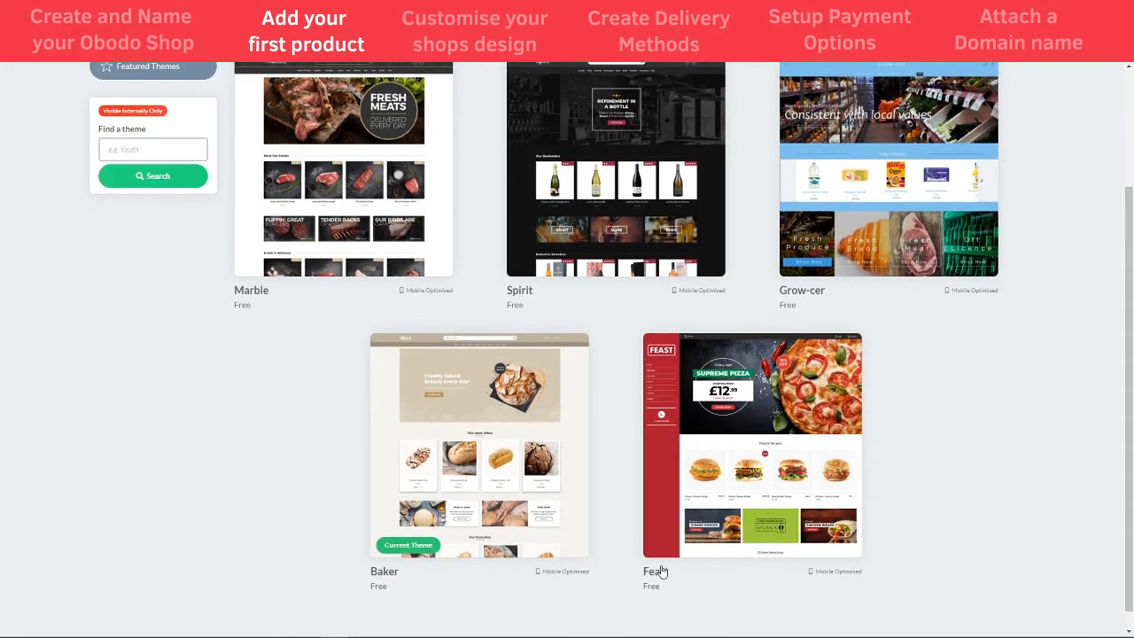
{"action": "left_click", "coordinate": [769, 424]}
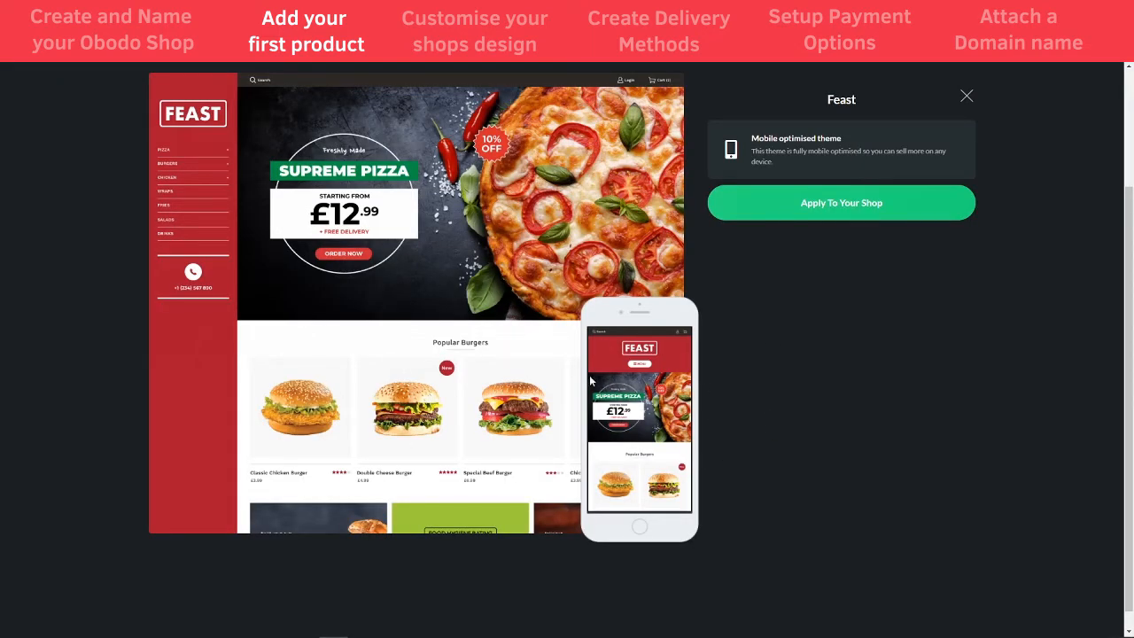
{"action": "left_click", "coordinate": [789, 208]}
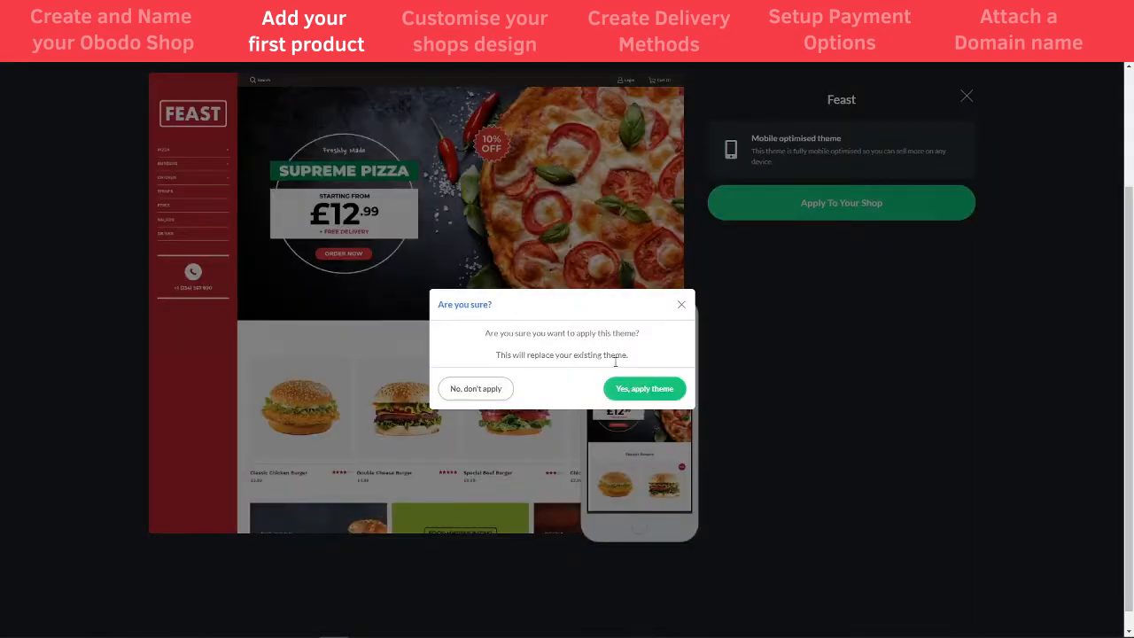
{"action": "left_click", "coordinate": [639, 392]}
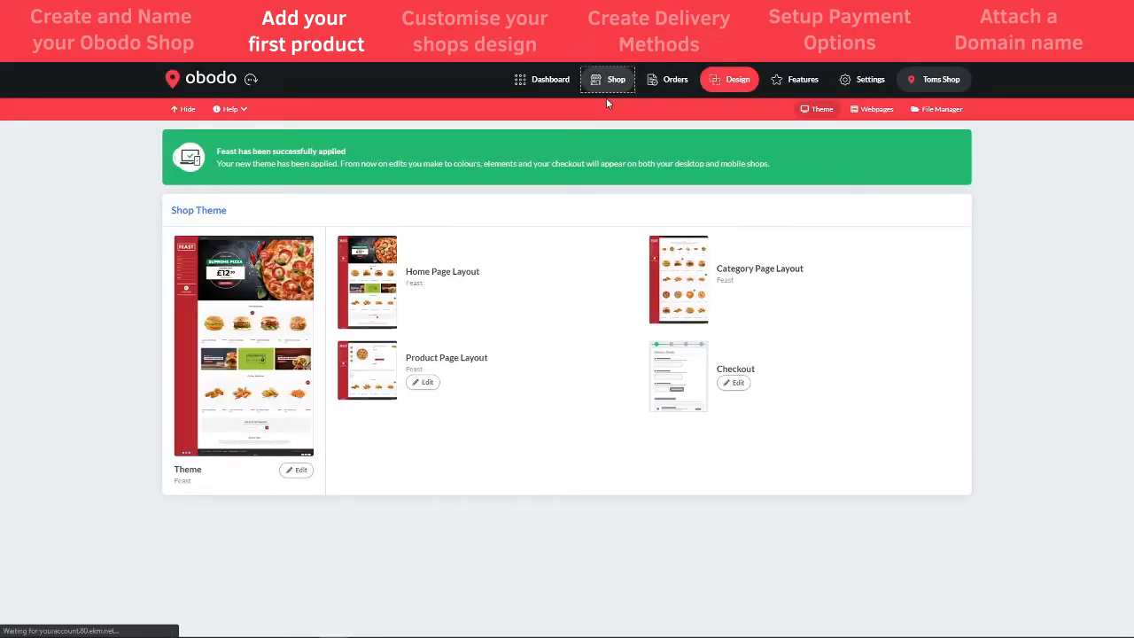
- Open the Shop storefront editor showing the Feast homepage
{"action": "left_click", "coordinate": [615, 81]}
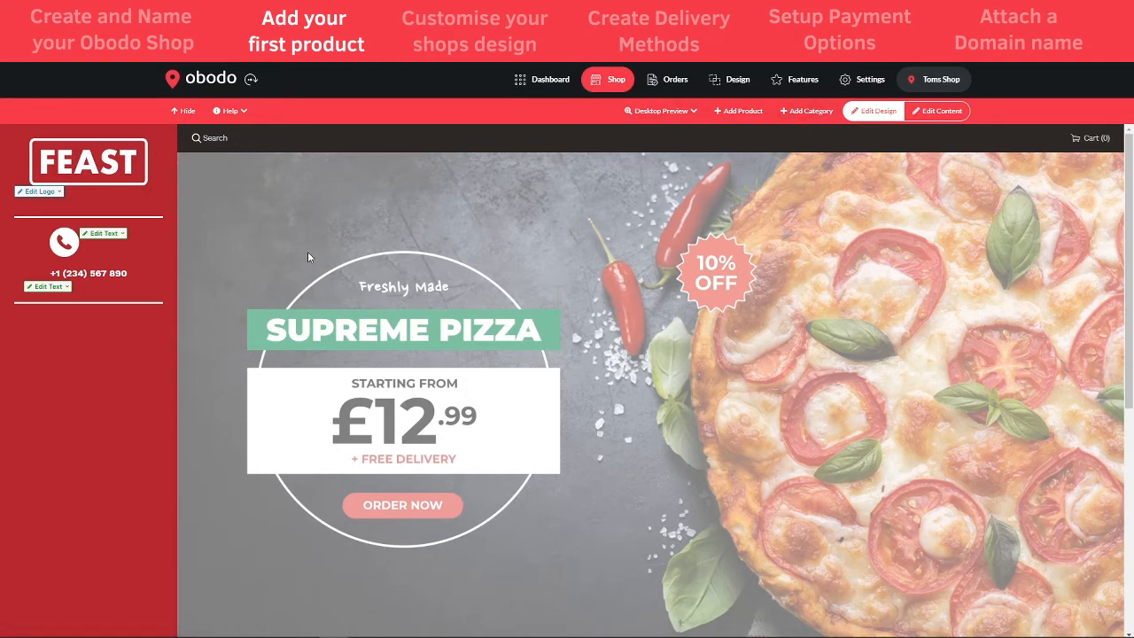
- Create a category named Pizza's and open its page from the sidebar
{"action": "left_click", "coordinate": [808, 114]}
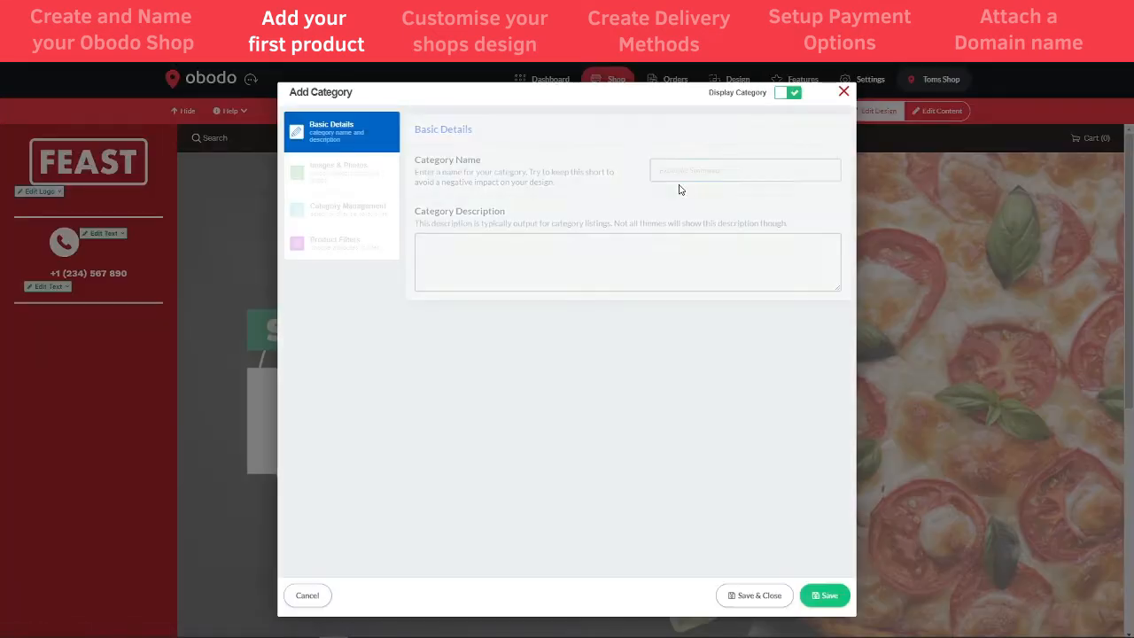
{"action": "left_click", "coordinate": [703, 177]}
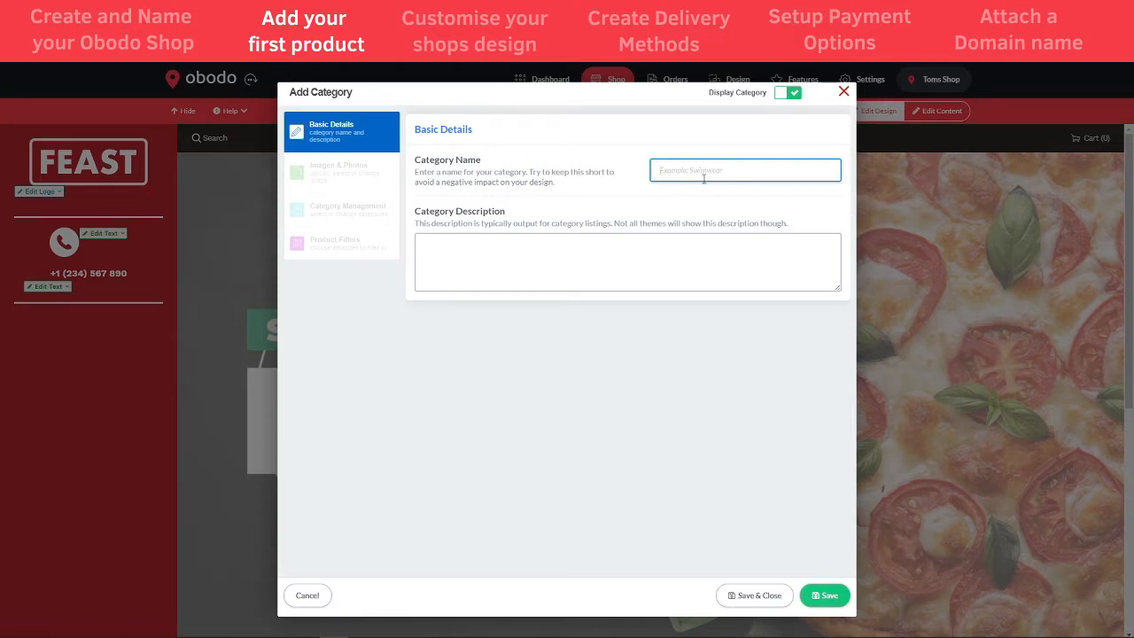
{"action": "type", "text": "Pizz"}
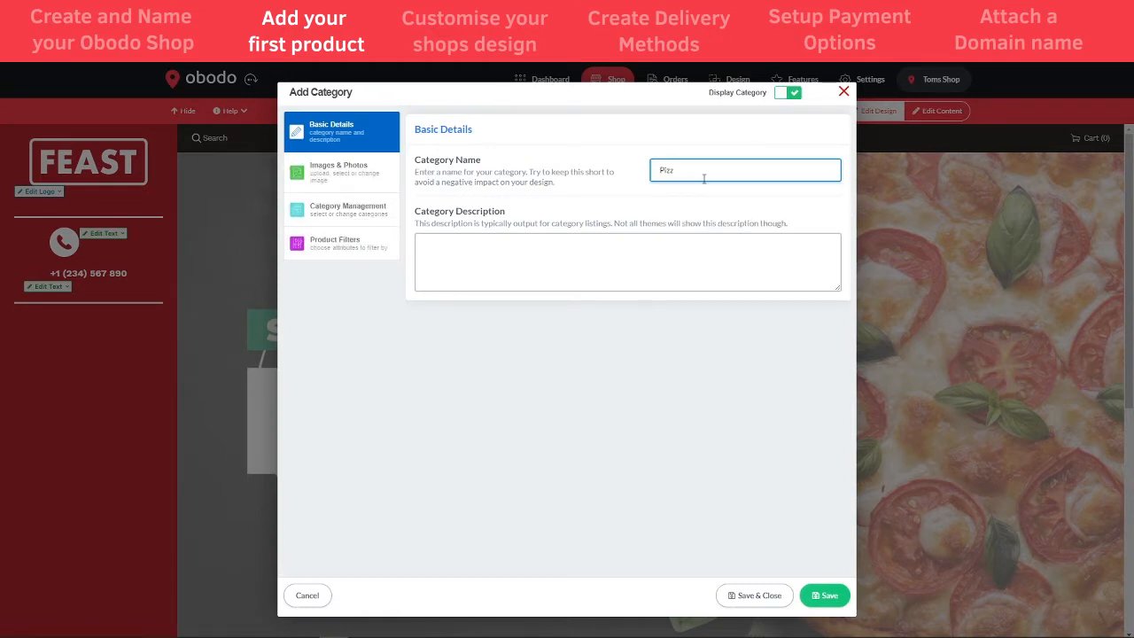
{"action": "type", "text": "a's"}
{"action": "key", "text": "Tab"}
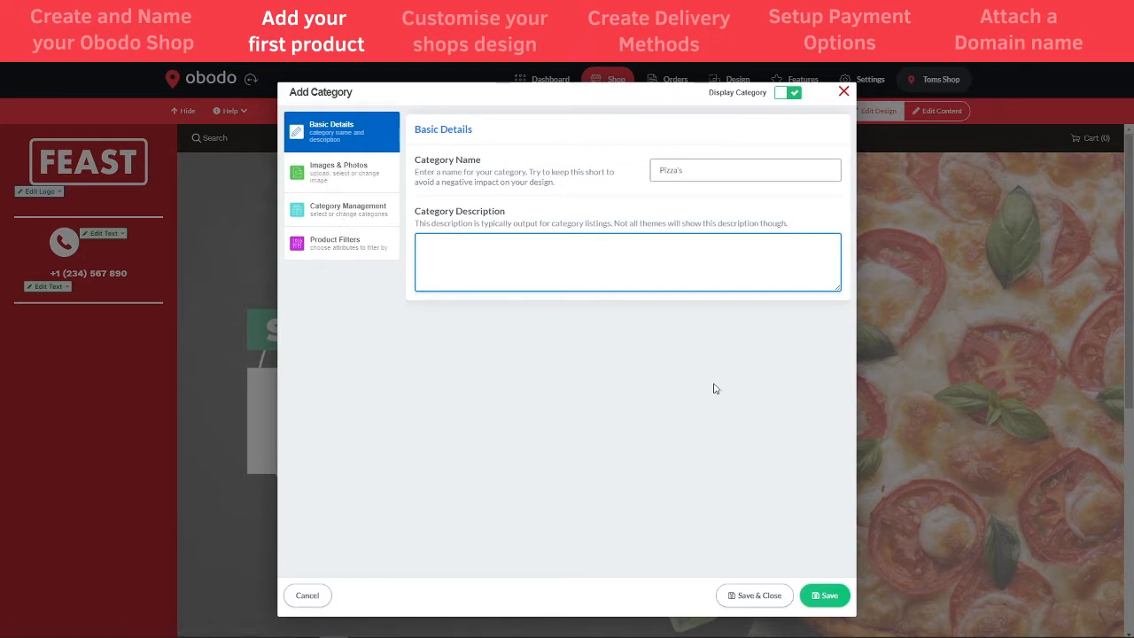
{"action": "left_click", "coordinate": [754, 595]}
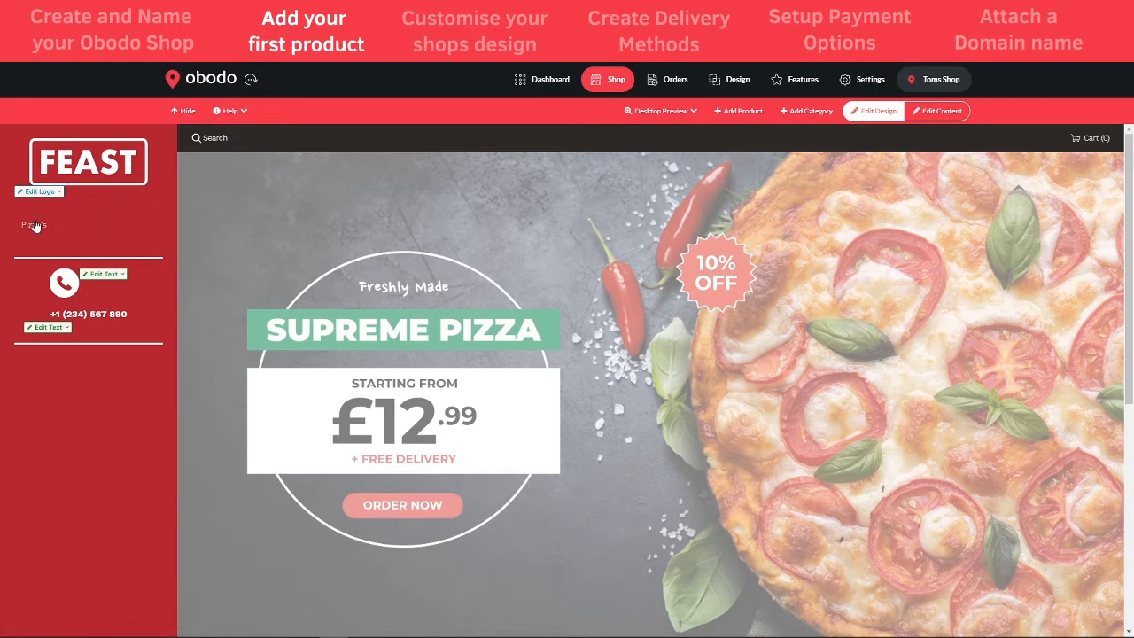
{"action": "left_click", "coordinate": [34, 228]}
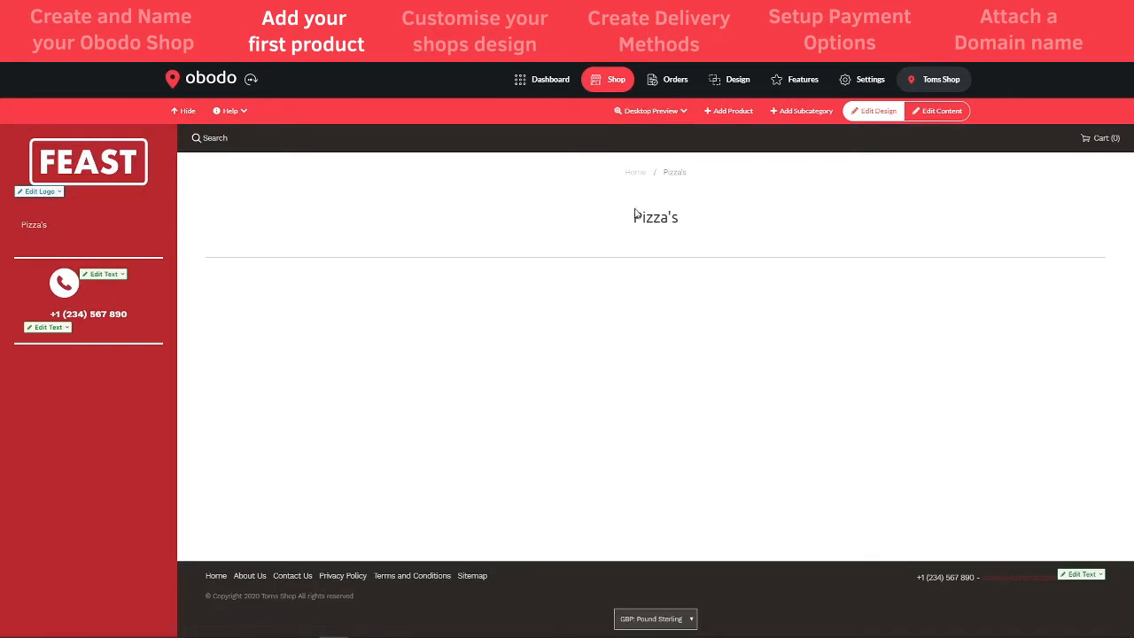
- Add a Pepperoni Pizza product with a tomato-and-pepperoni description, priced 10.99
{"action": "left_click", "coordinate": [728, 117]}
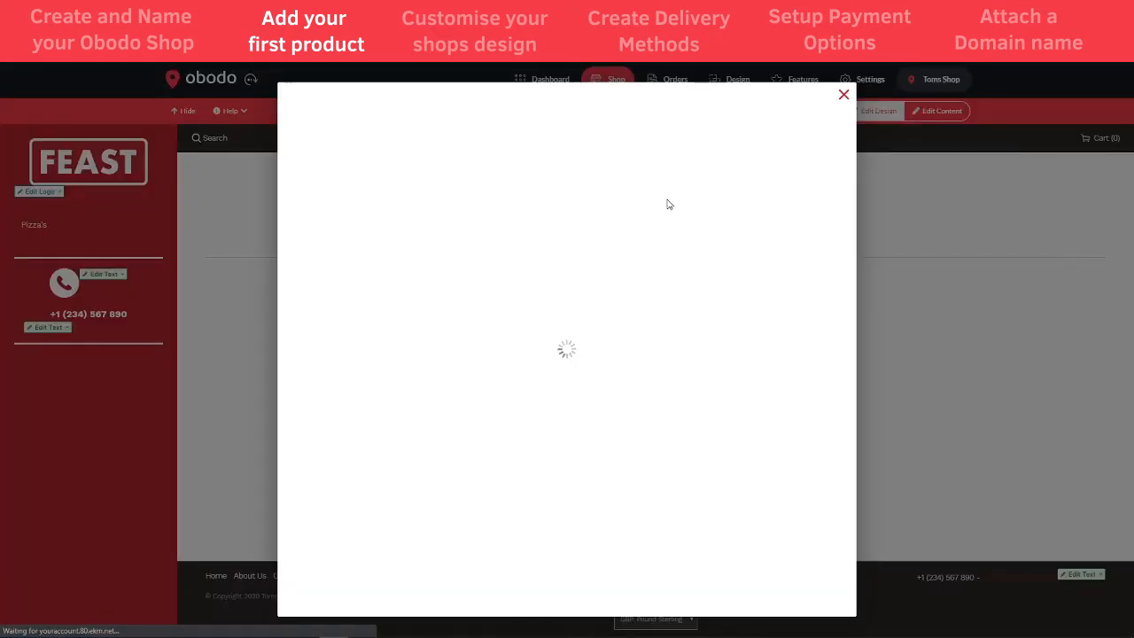
{"action": "left_click", "coordinate": [671, 169]}
{"action": "type", "text": "Pe"}
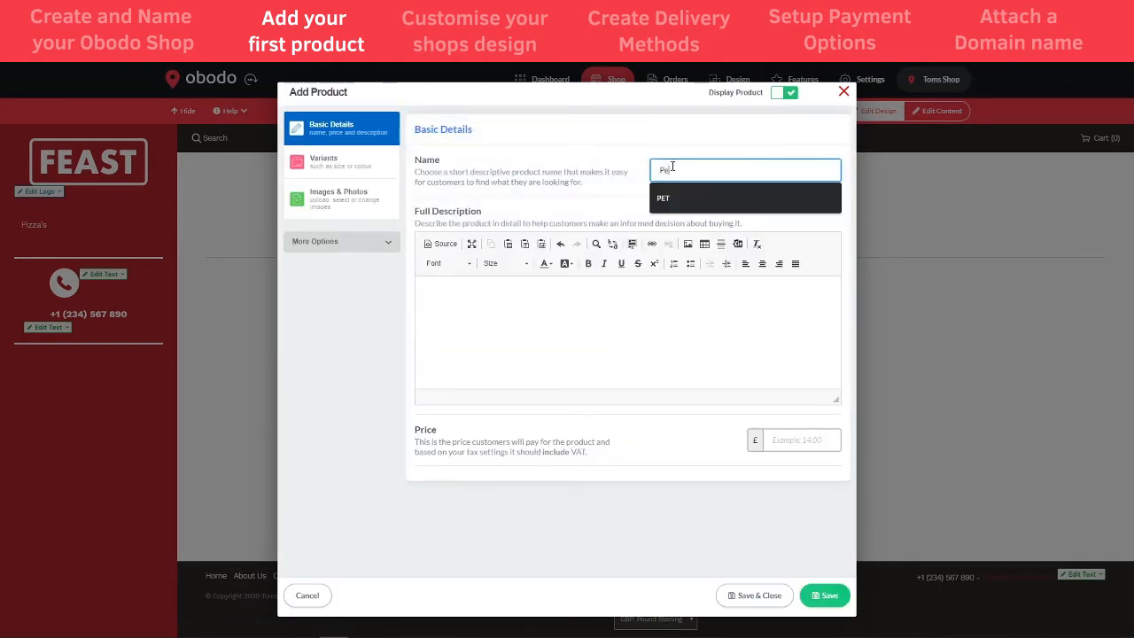
{"action": "type", "text": "pperoni P"}
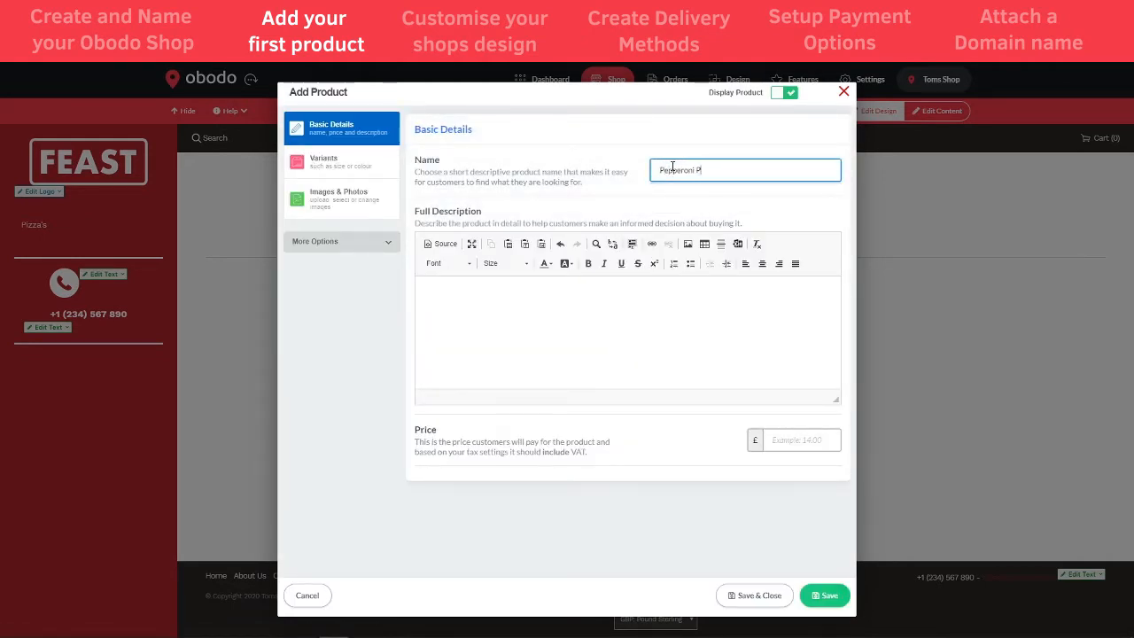
{"action": "type", "text": "izza"}
{"action": "key", "text": "Tab"}
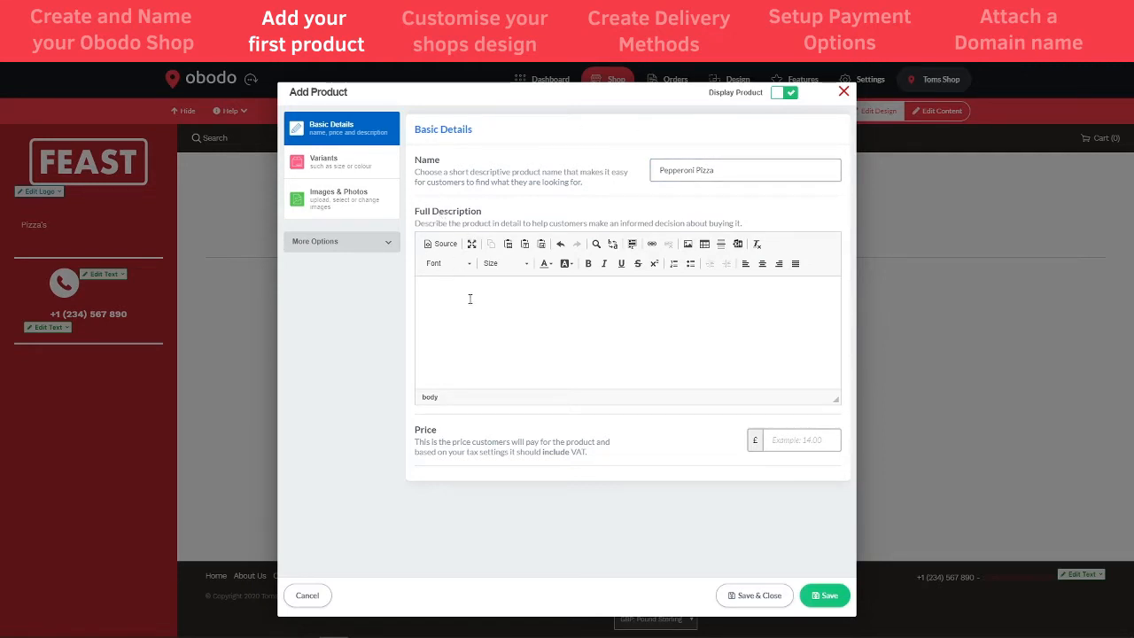
{"action": "type", "text": "A pizza with a tomato base and some pepperoni"}
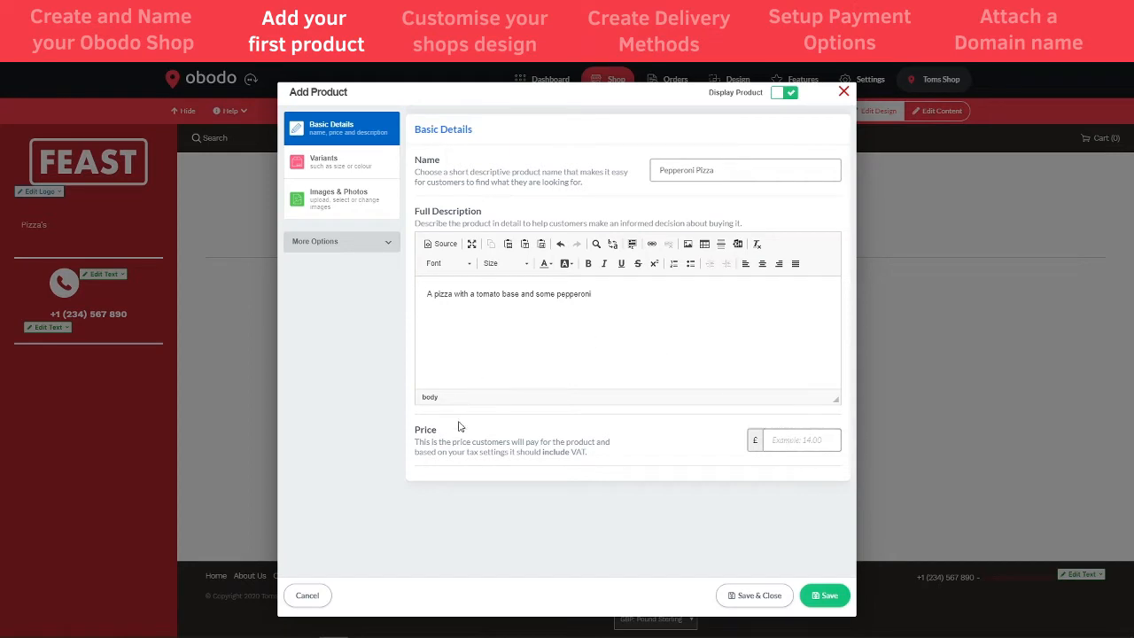
{"action": "left_click", "coordinate": [791, 440]}
{"action": "type", "text": "10.99"}
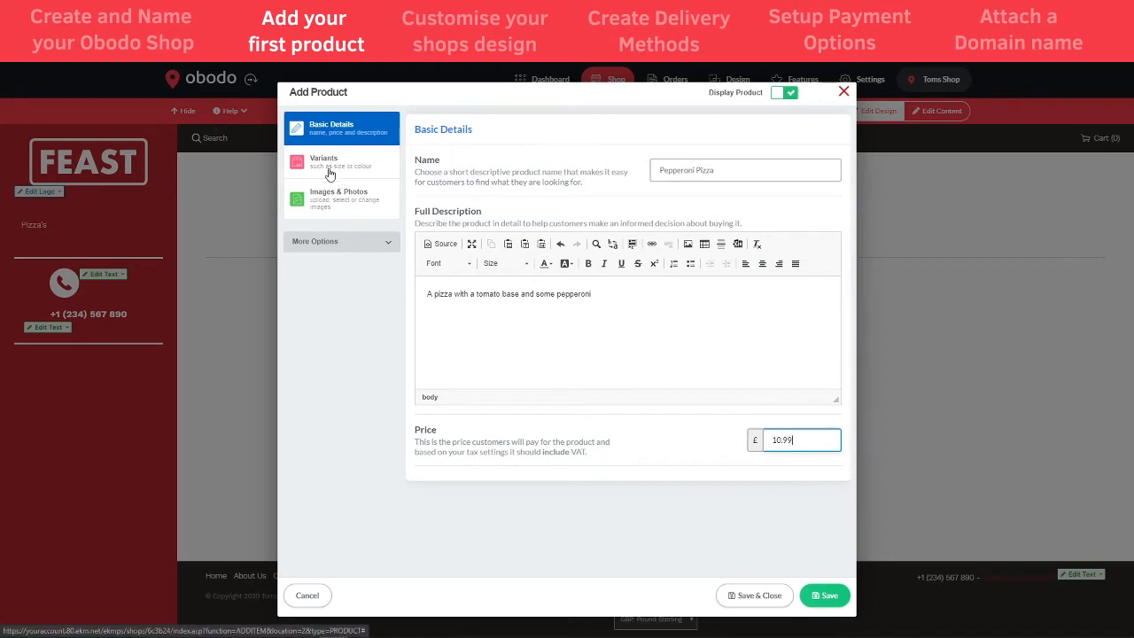
- Add a Size variant with choices 8" at 10.99 and 10" at 12.99
{"action": "left_click", "coordinate": [324, 169]}
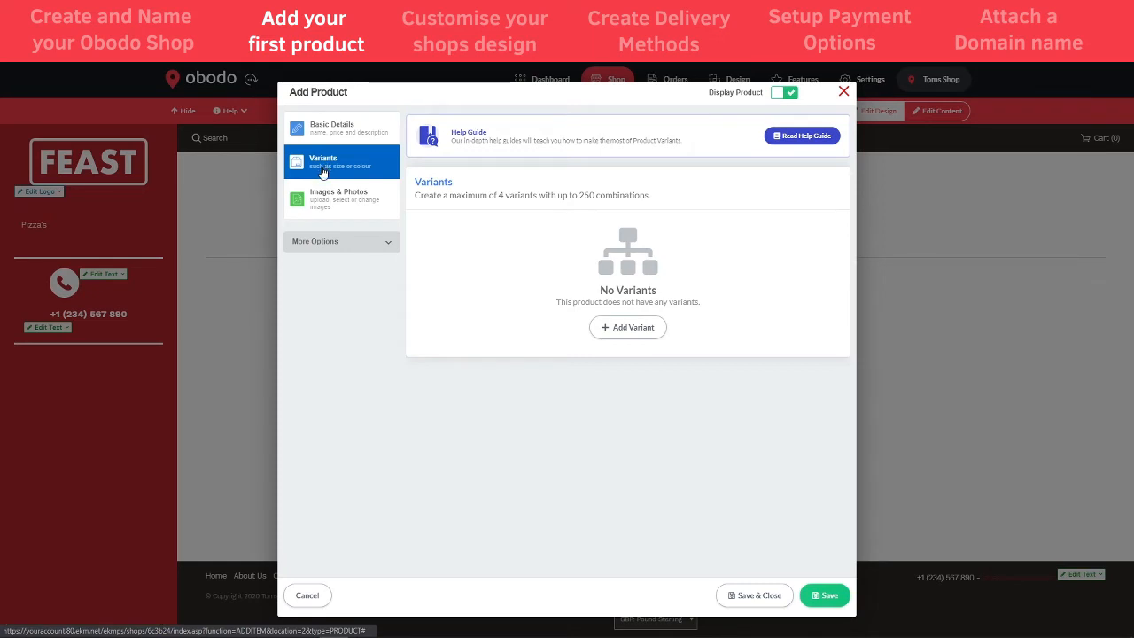
{"action": "left_click", "coordinate": [625, 326]}
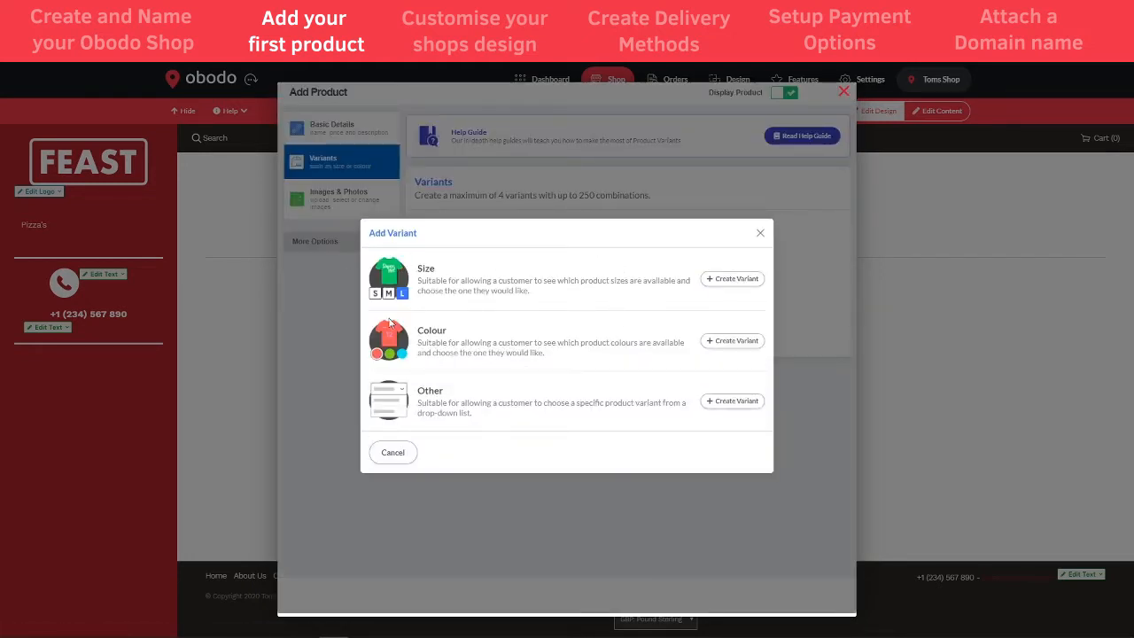
{"action": "left_click", "coordinate": [723, 280]}
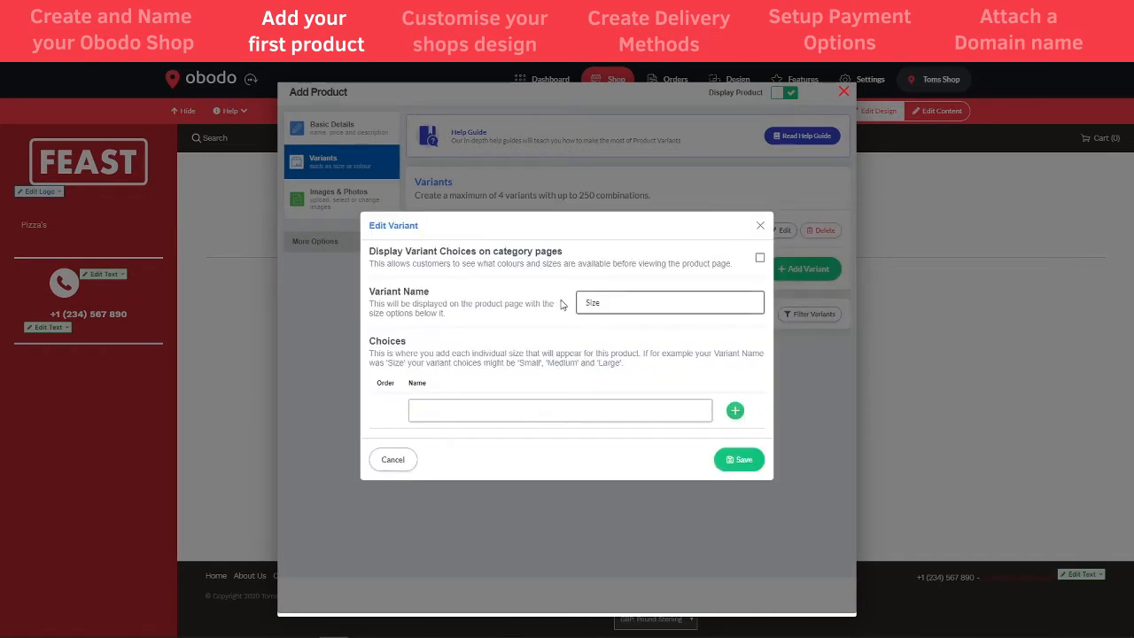
{"action": "left_click", "coordinate": [486, 411]}
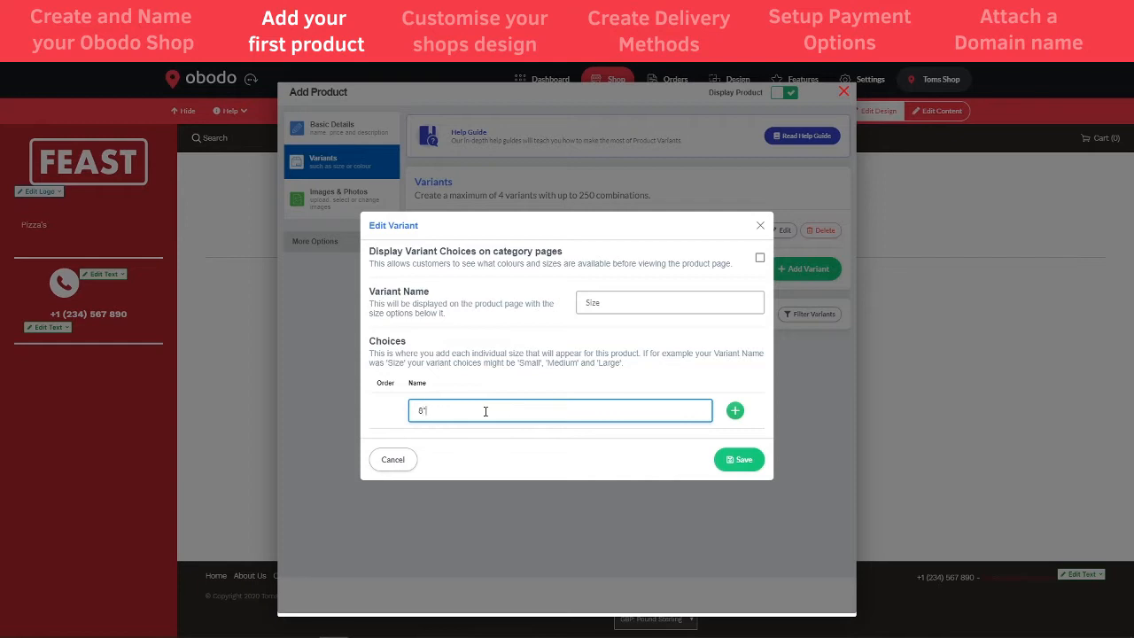
{"action": "type", "text": "8\""}
{"action": "key", "text": "Return"}
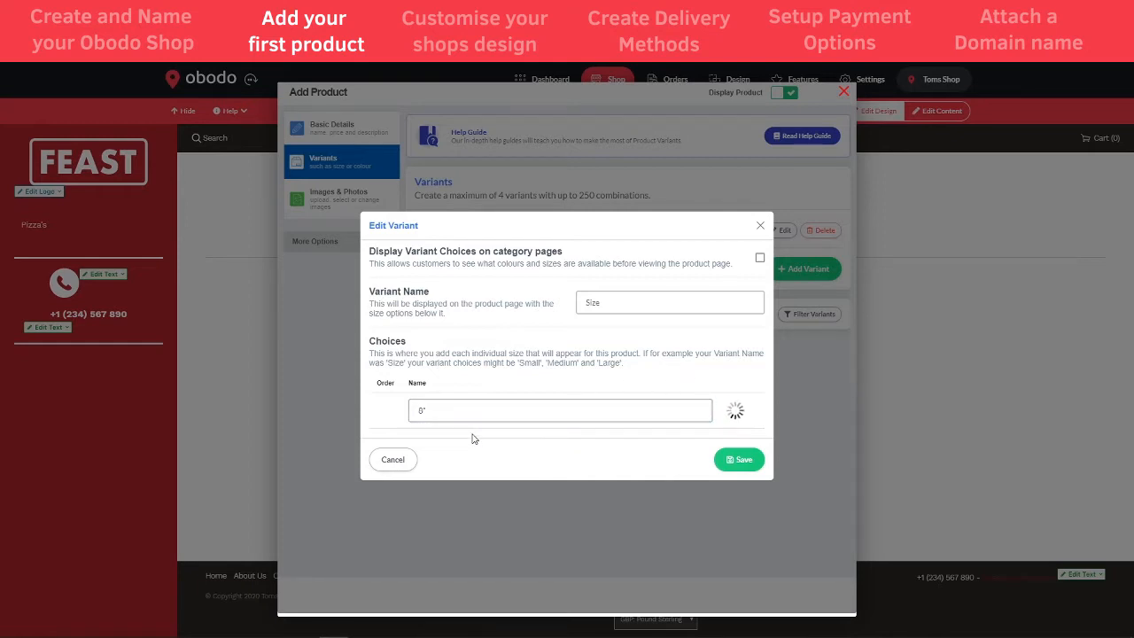
{"action": "type", "text": "10"}
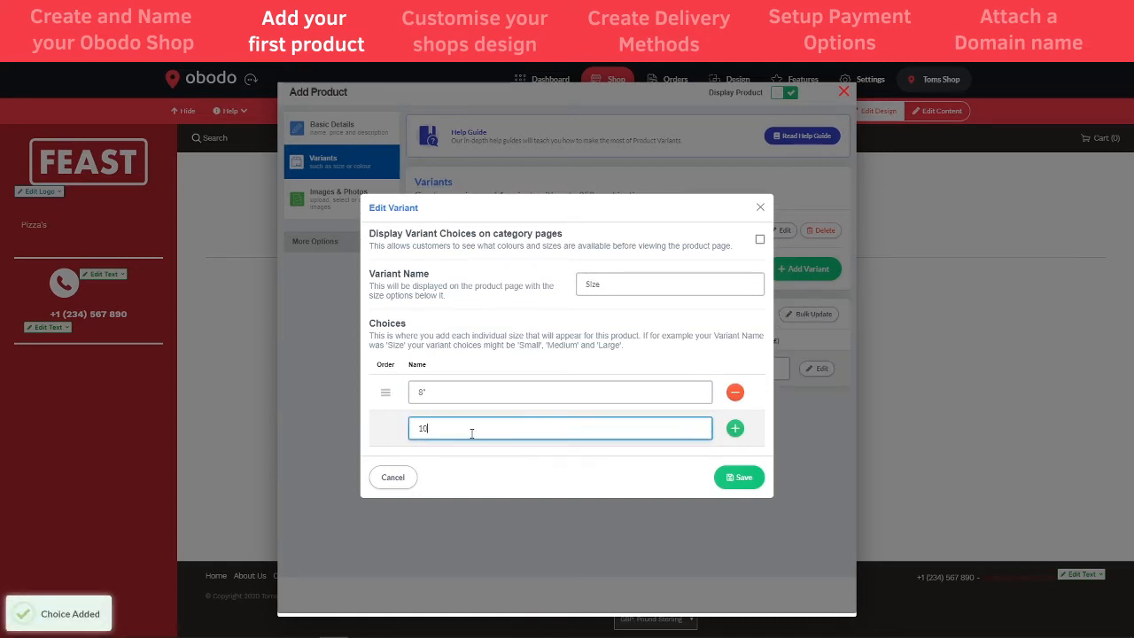
{"action": "type", "text": "\""}
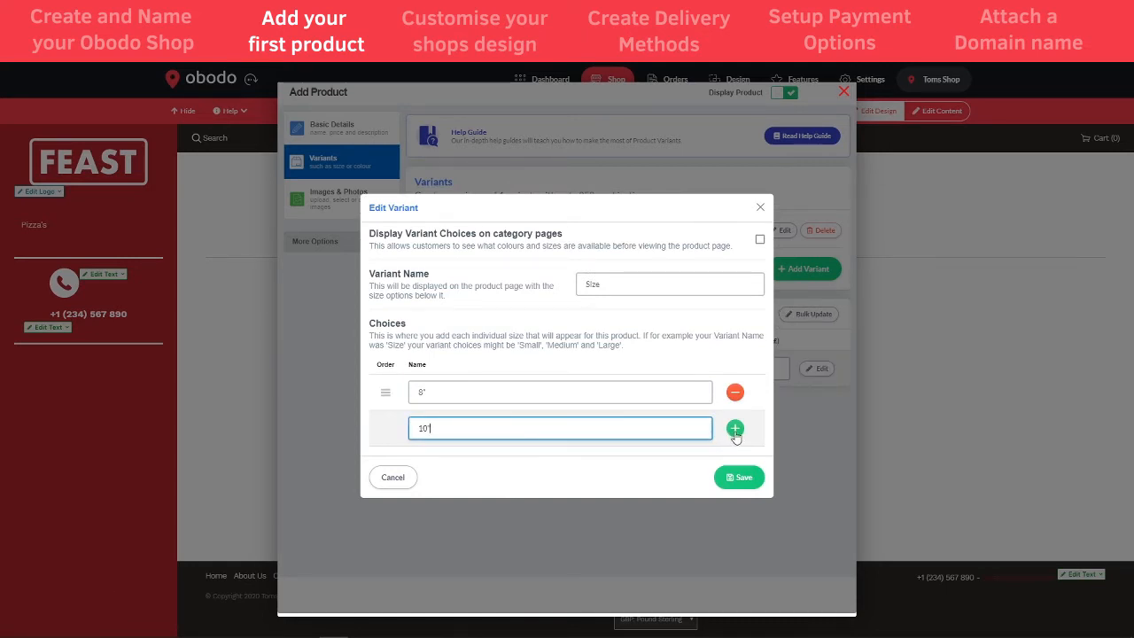
{"action": "left_click", "coordinate": [734, 428]}
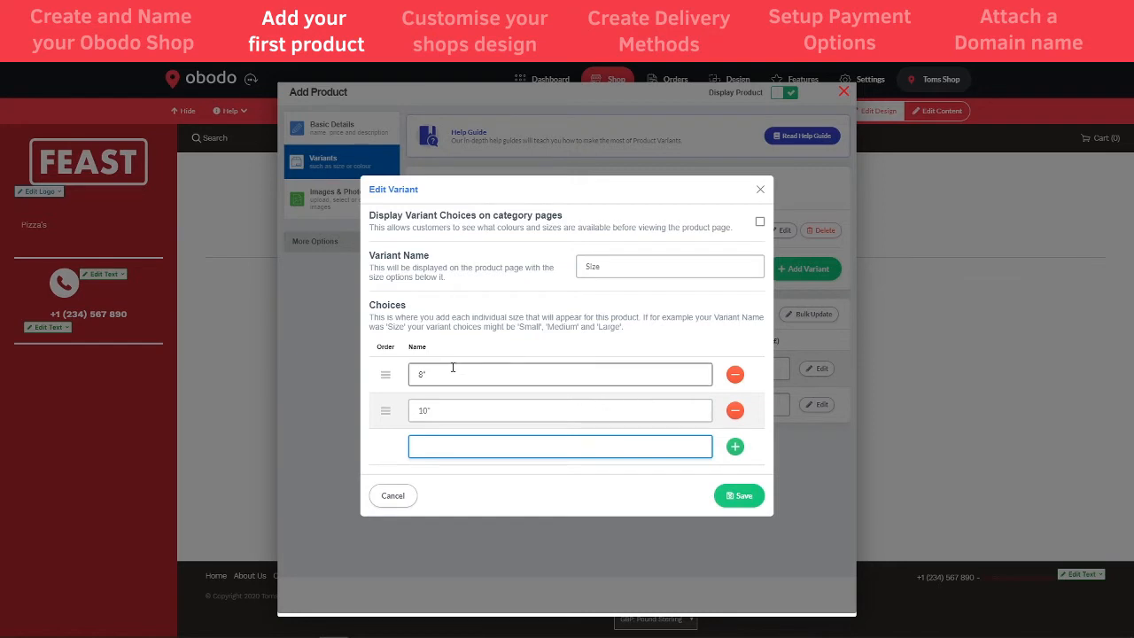
{"action": "left_click", "coordinate": [733, 496]}
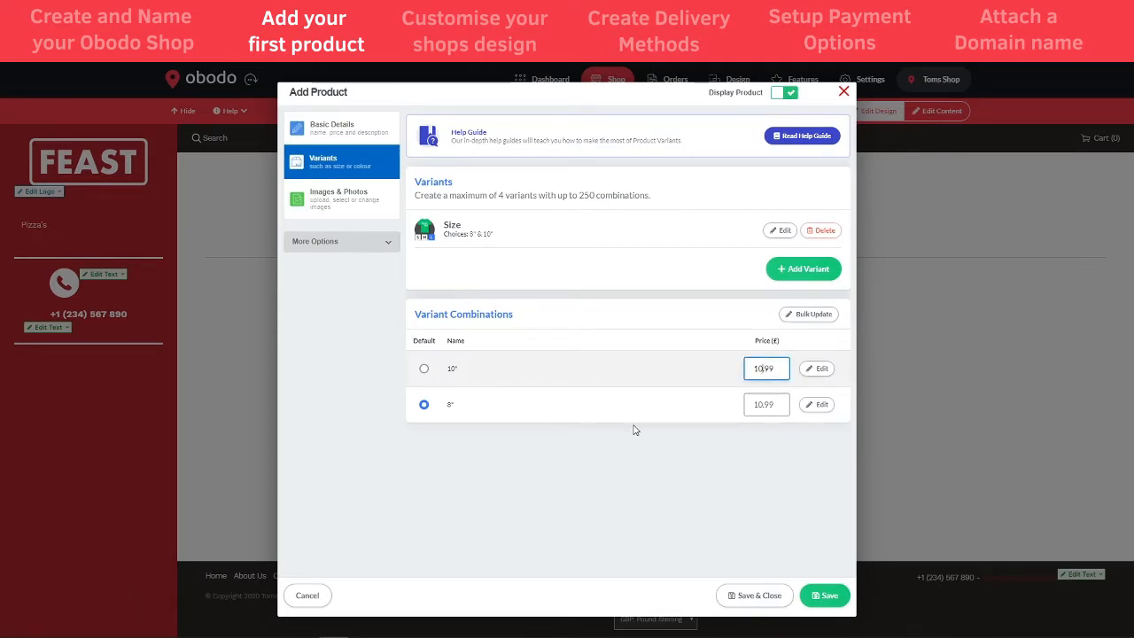
{"action": "type", "text": "2"}
{"action": "left_click", "coordinate": [690, 455]}
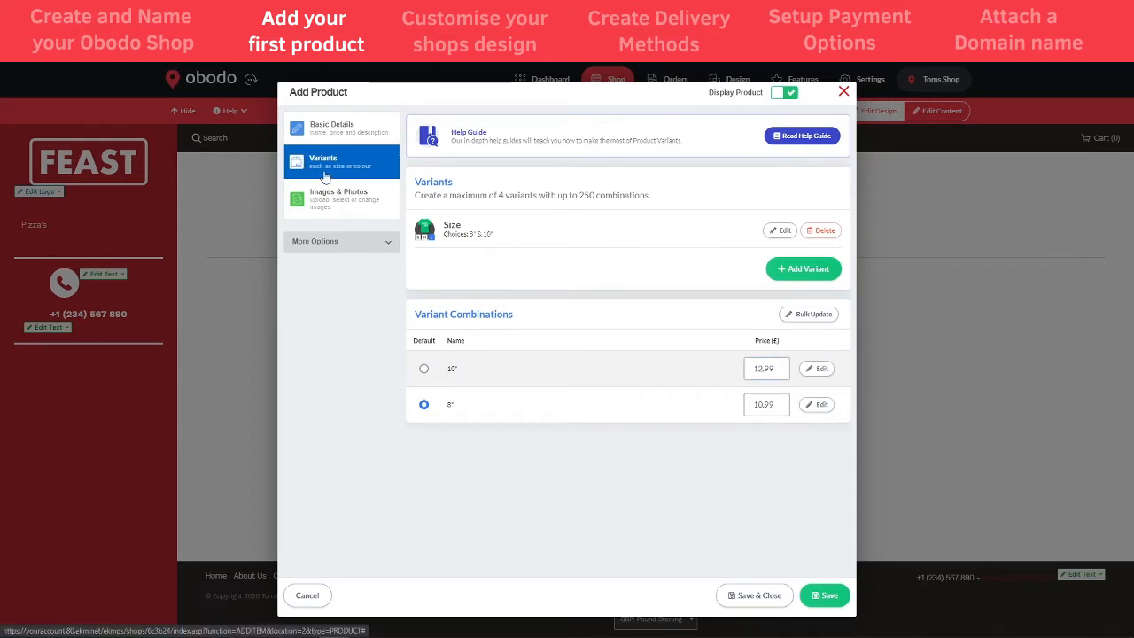
- Use the existing pepperoni pizza photo as the product image and save the product
{"action": "left_click", "coordinate": [322, 197]}
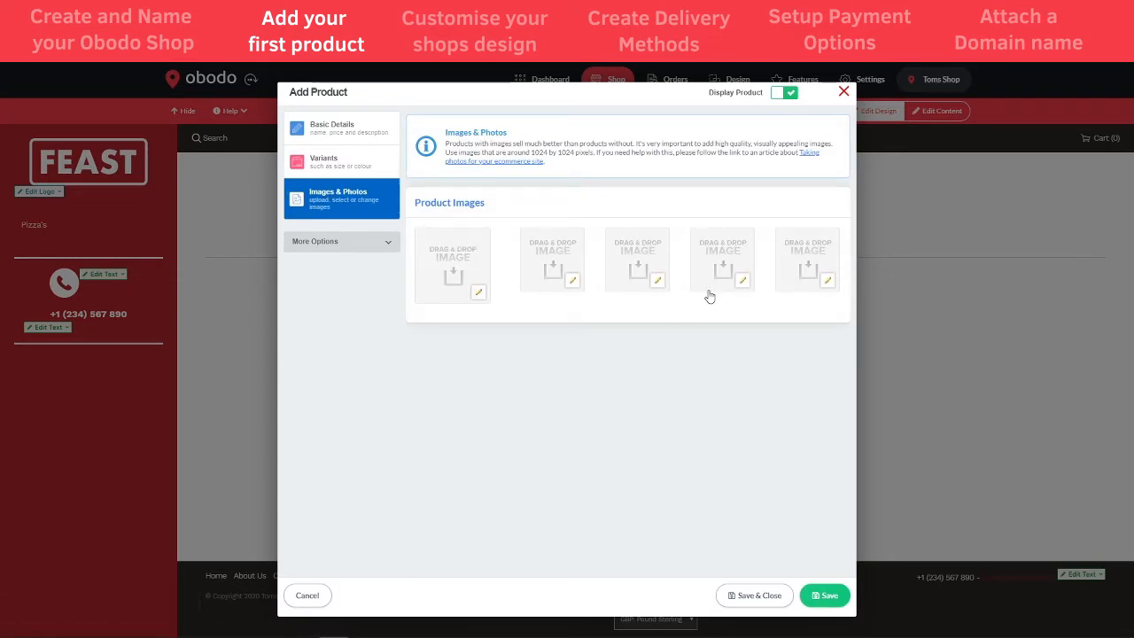
{"action": "left_click", "coordinate": [479, 292]}
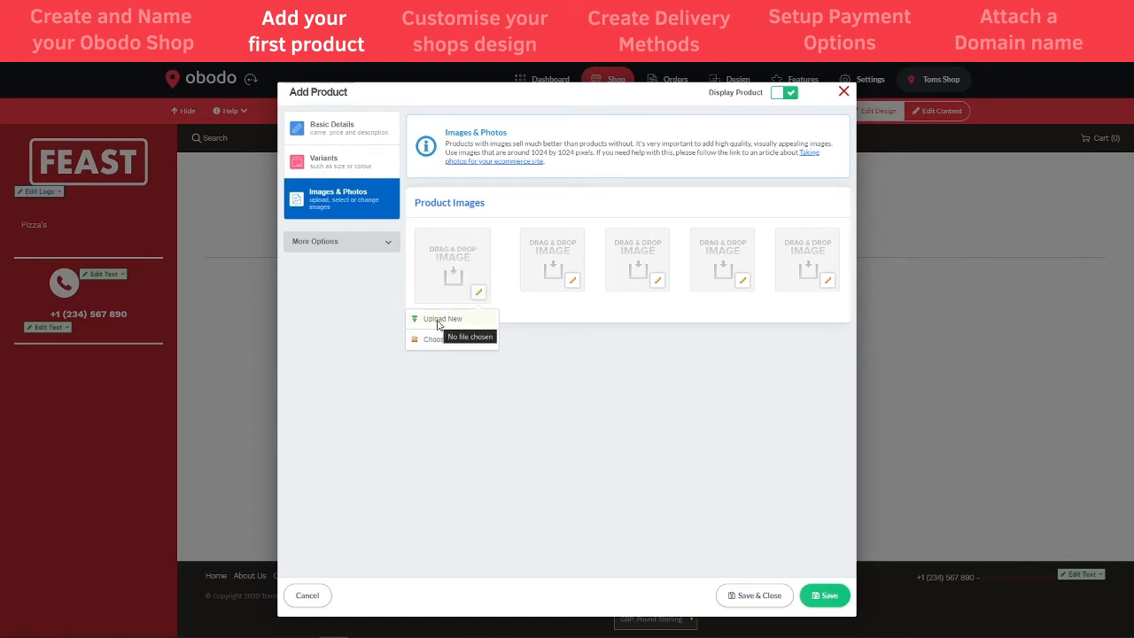
{"action": "left_click", "coordinate": [437, 346]}
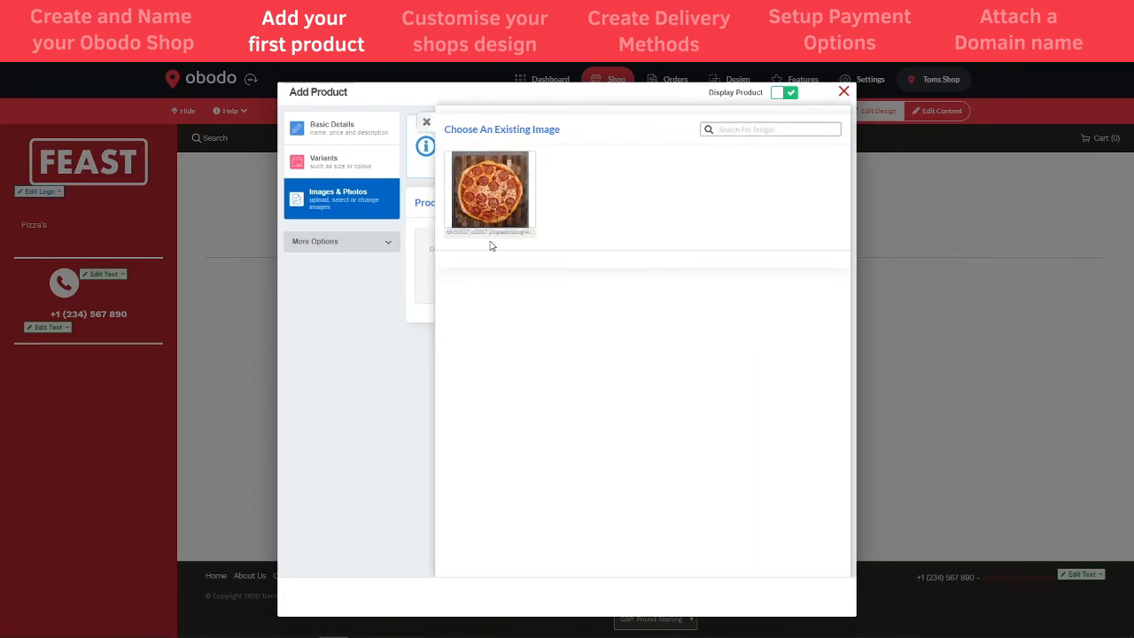
{"action": "left_click", "coordinate": [492, 186]}
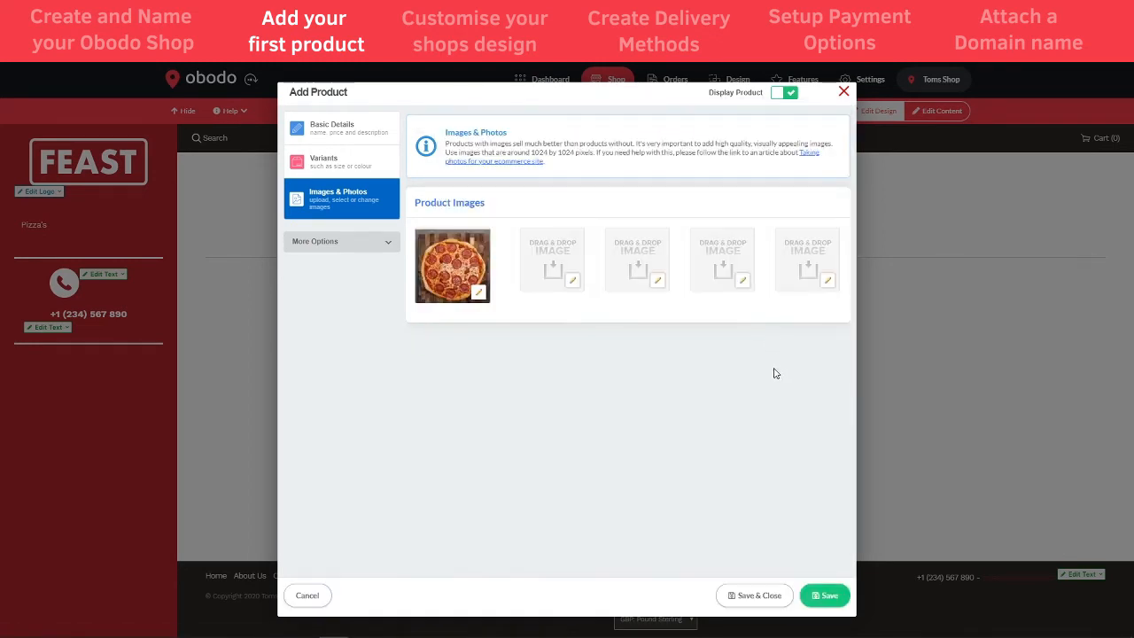
{"action": "left_click", "coordinate": [374, 242]}
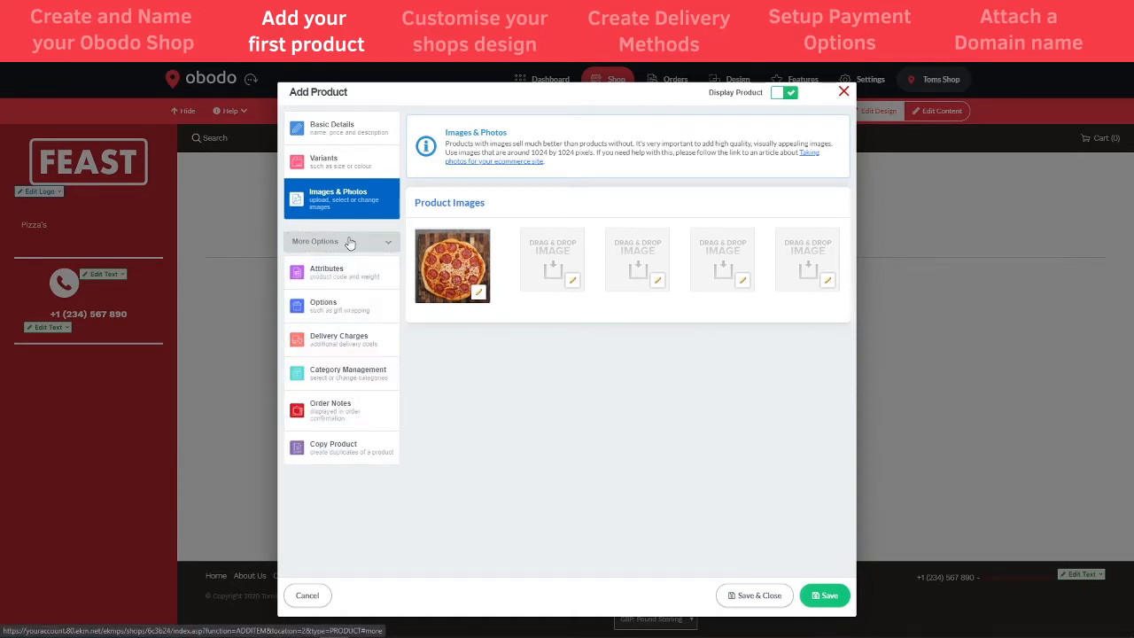
{"action": "left_click", "coordinate": [350, 243]}
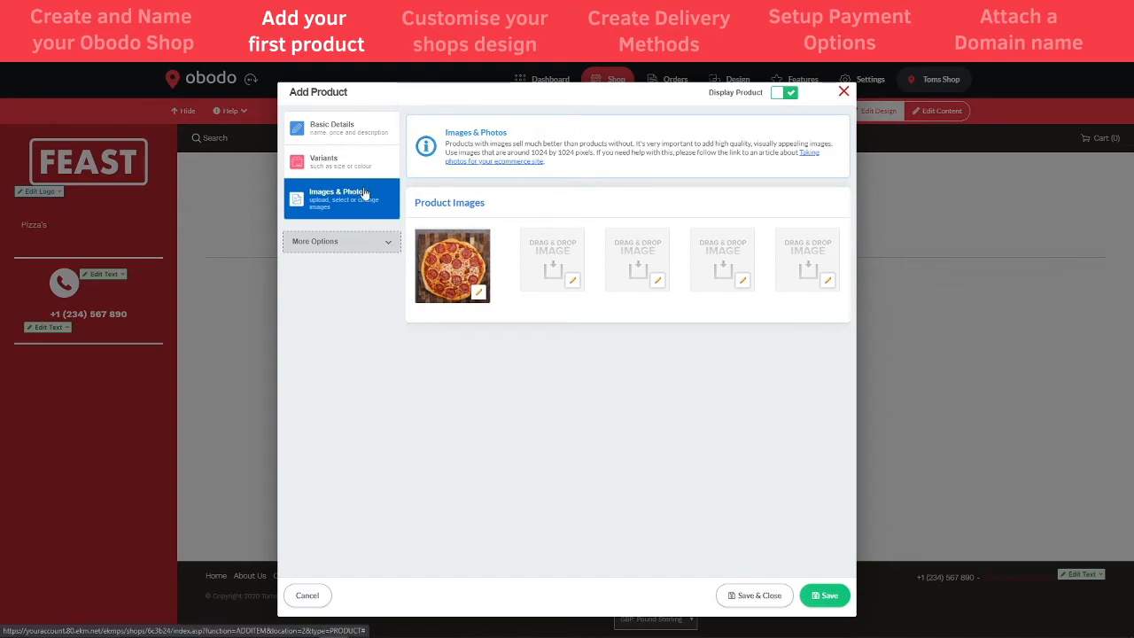
{"action": "left_click", "coordinate": [749, 593]}
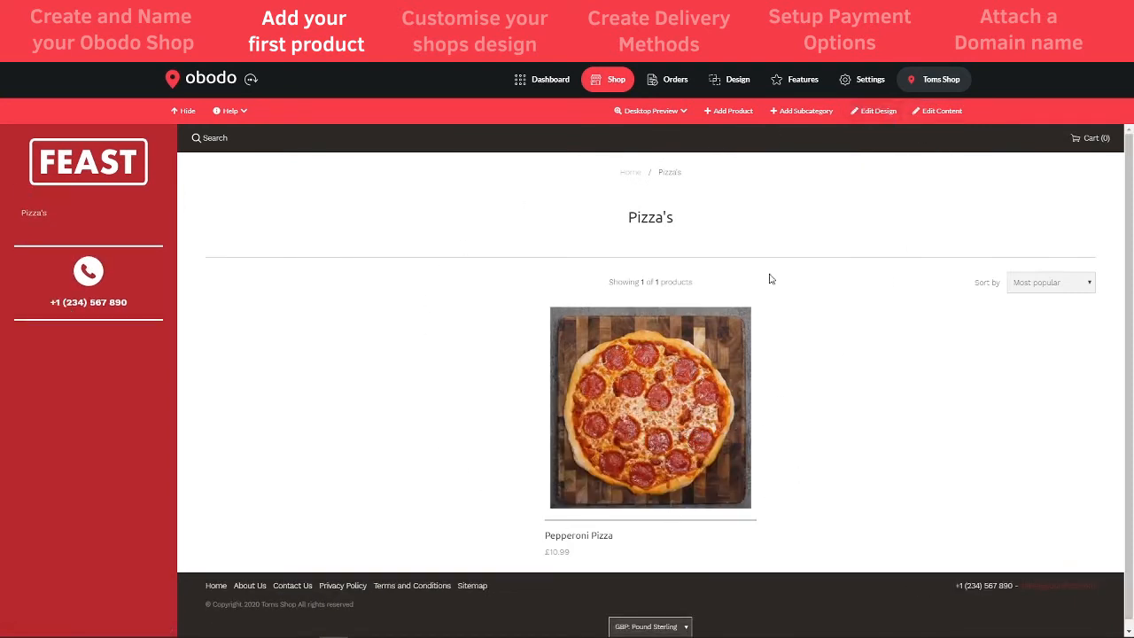
- Open the Pepperoni Pizza page and toggle the 8"/10" sizes, ending on 10" at £12.99
{"action": "left_click", "coordinate": [655, 401]}
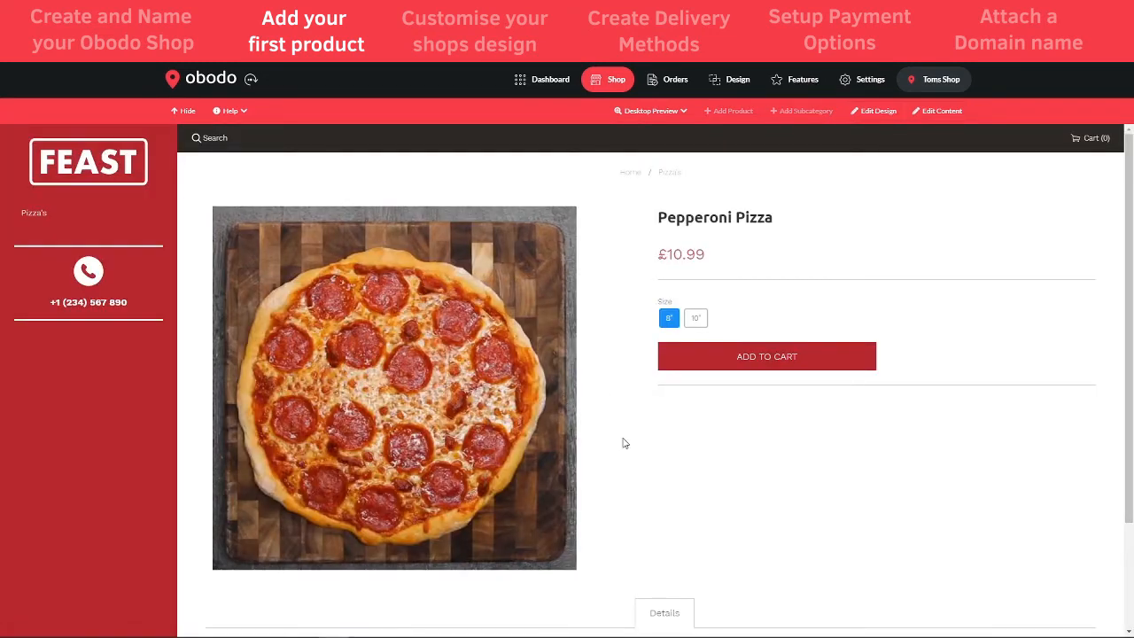
{"action": "scroll", "coordinate": [624, 447], "scroll_direction": "down", "scroll_amount": 2}
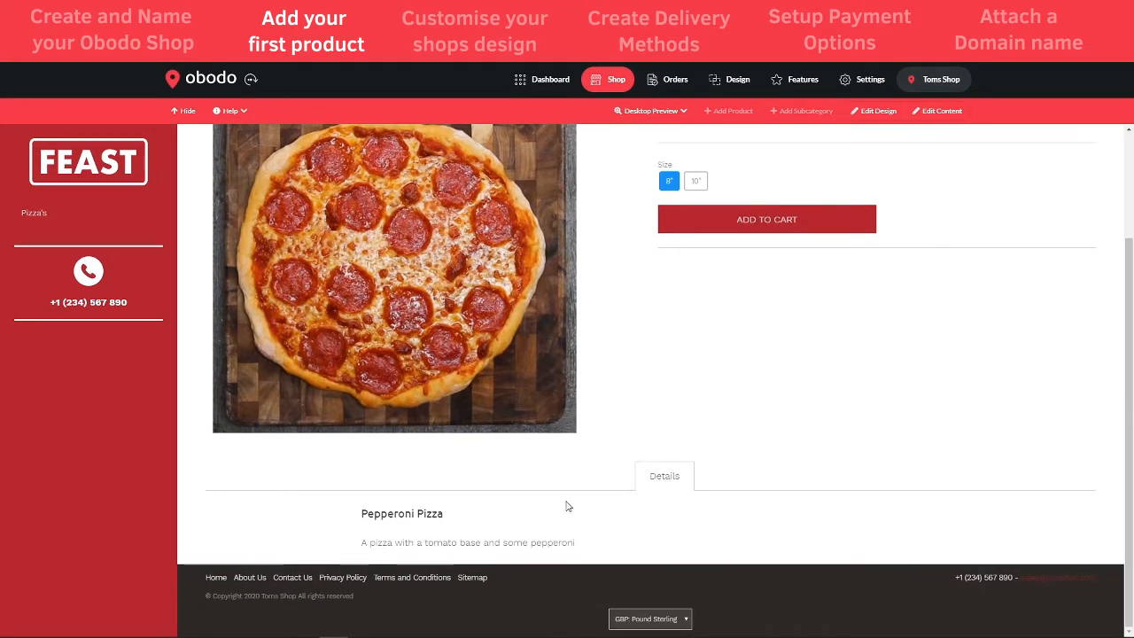
{"action": "scroll", "coordinate": [526, 536], "scroll_direction": "up", "scroll_amount": 2}
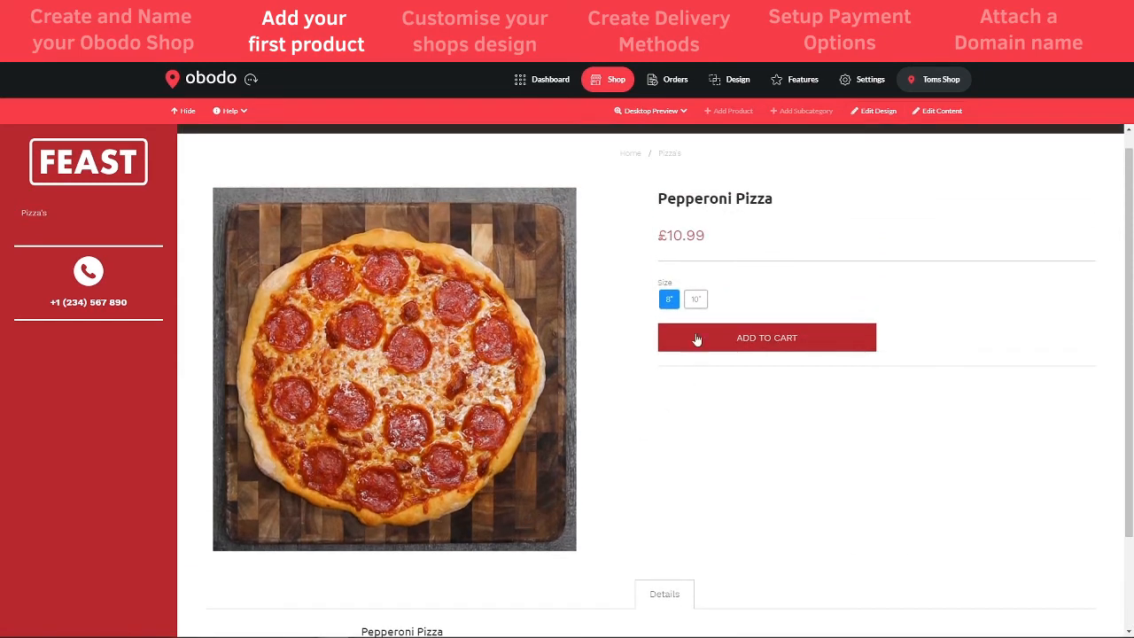
{"action": "left_click", "coordinate": [696, 300]}
{"action": "left_click", "coordinate": [669, 299]}
{"action": "left_click", "coordinate": [697, 300]}
{"action": "left_click", "coordinate": [668, 300]}
{"action": "left_click", "coordinate": [698, 300]}
{"action": "left_click", "coordinate": [669, 300]}
{"action": "left_click", "coordinate": [698, 300]}
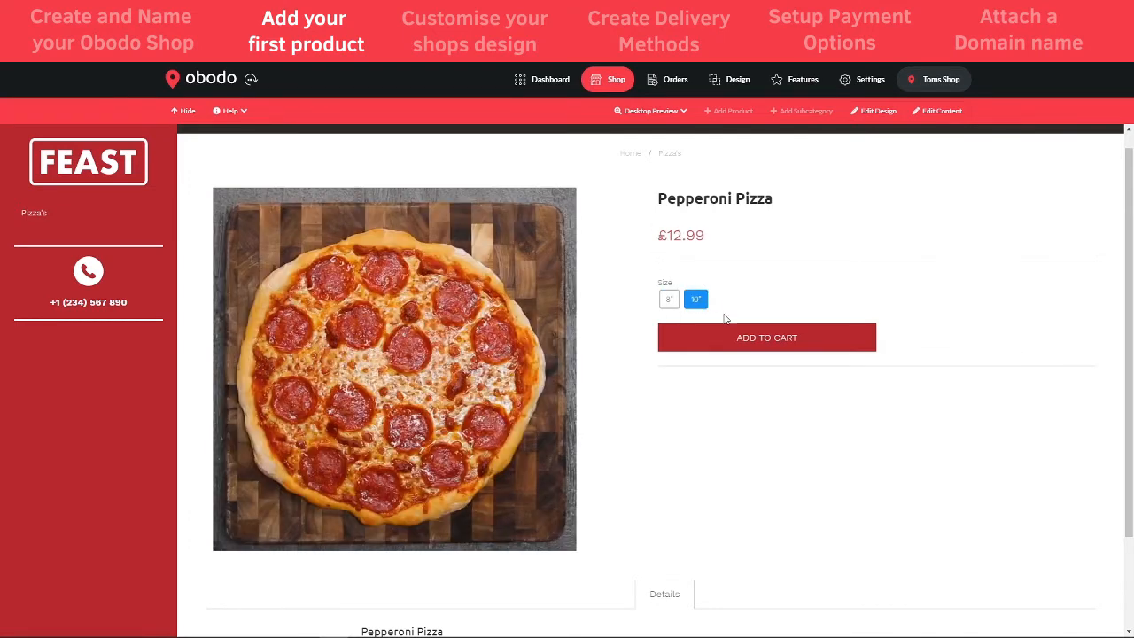
- Add the 10" pizza to the cart, reduce its quantity, and return to the dashboard
{"action": "left_click", "coordinate": [726, 346]}
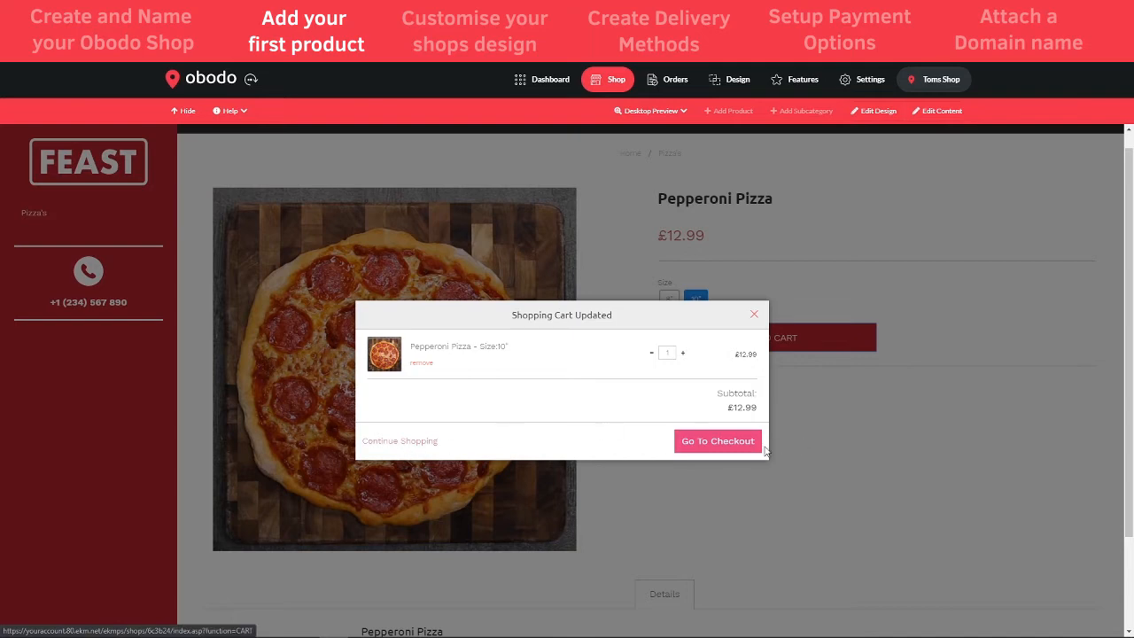
{"action": "left_click", "coordinate": [652, 354]}
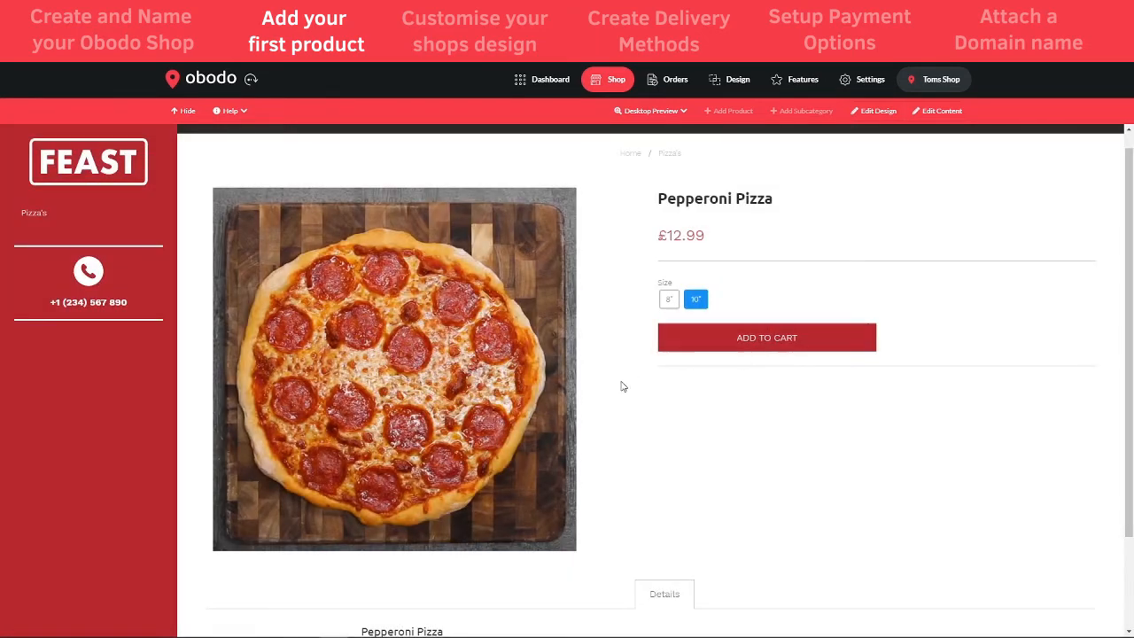
{"action": "scroll", "coordinate": [699, 488], "scroll_direction": "down", "scroll_amount": 2}
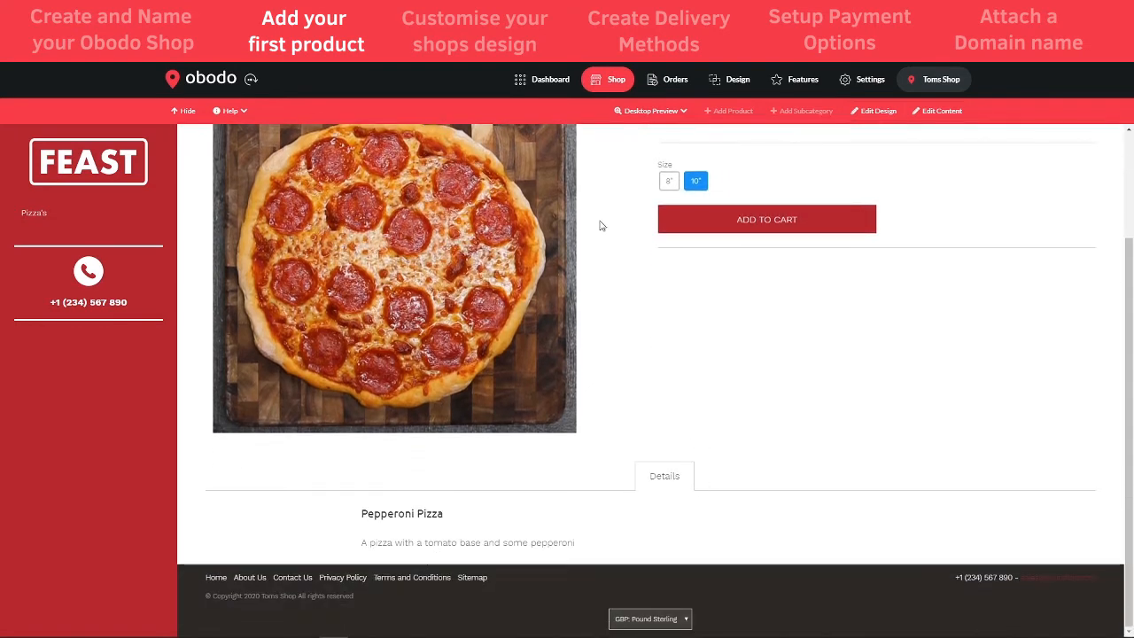
{"action": "left_click", "coordinate": [556, 84]}
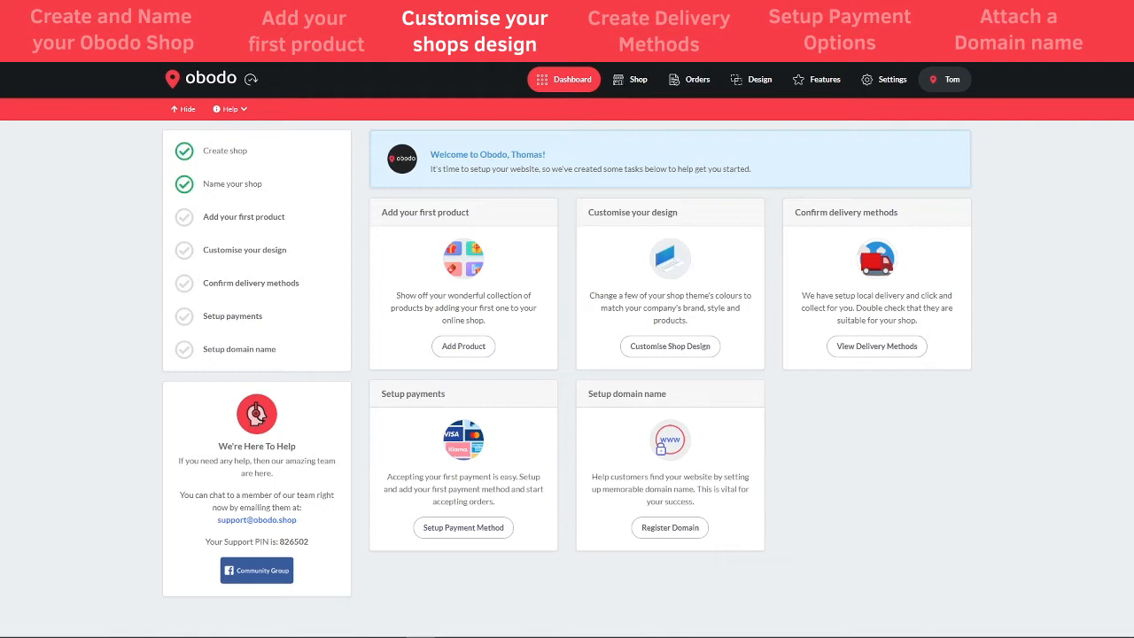
- From the Shop storefront in Edit Design mode, open the Logo settings for the FEAST logo
{"action": "left_click", "coordinate": [641, 82]}
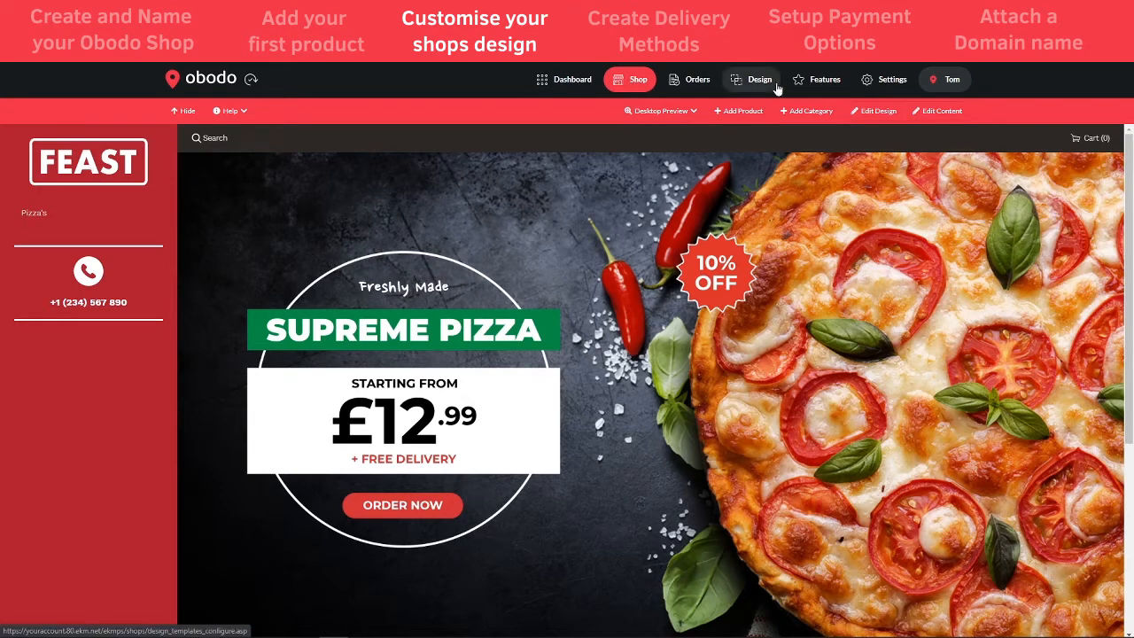
{"action": "left_click", "coordinate": [879, 117]}
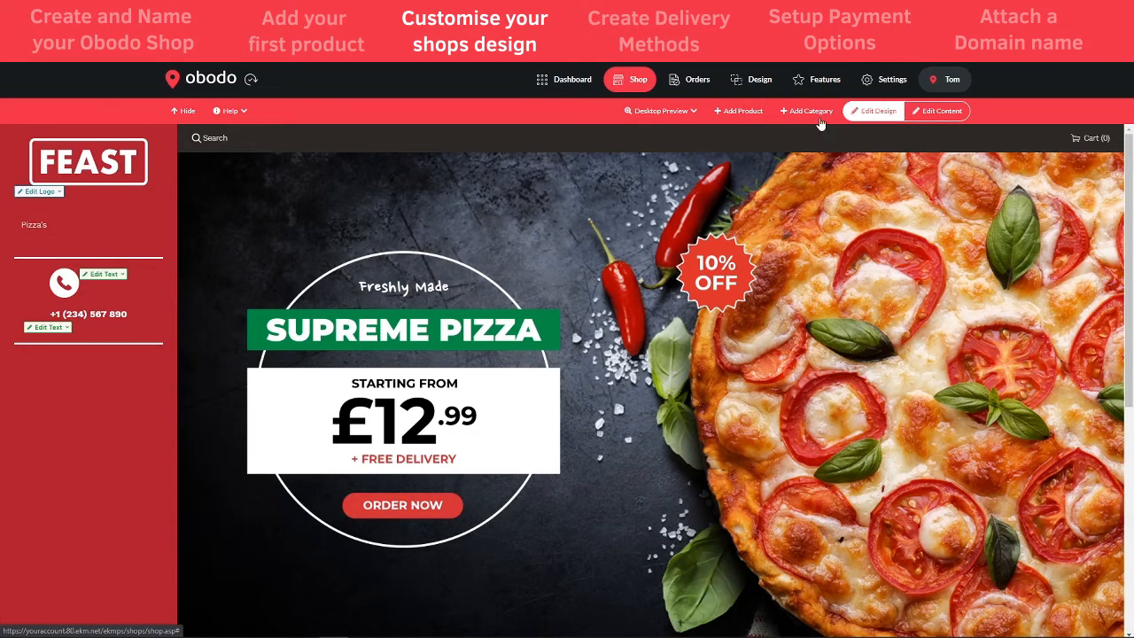
{"action": "left_click", "coordinate": [43, 193]}
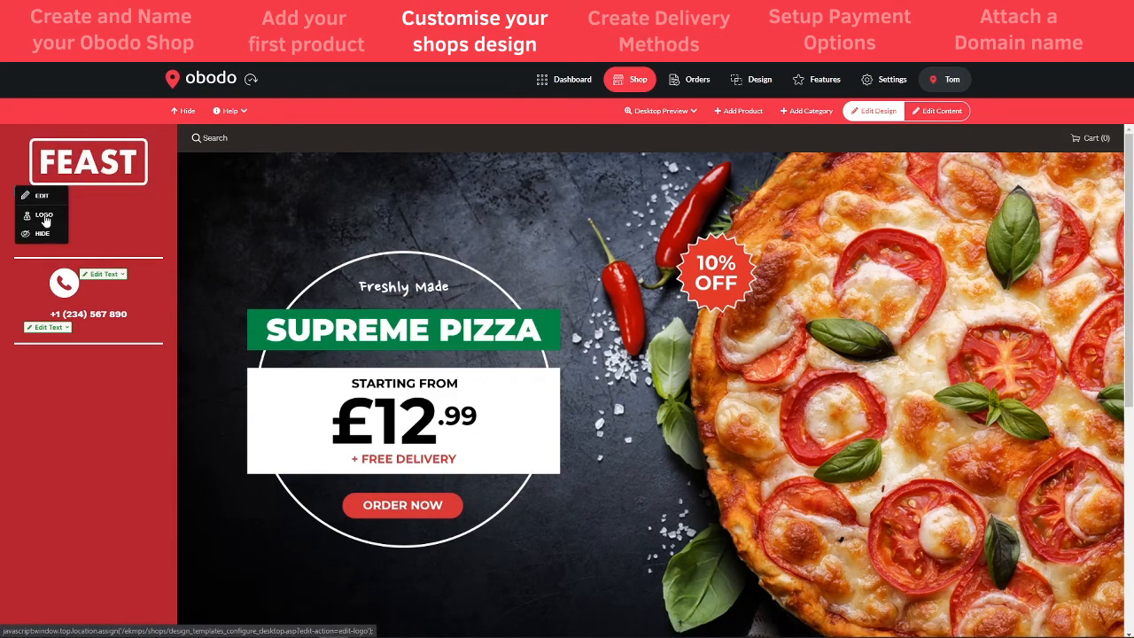
{"action": "left_click", "coordinate": [45, 216]}
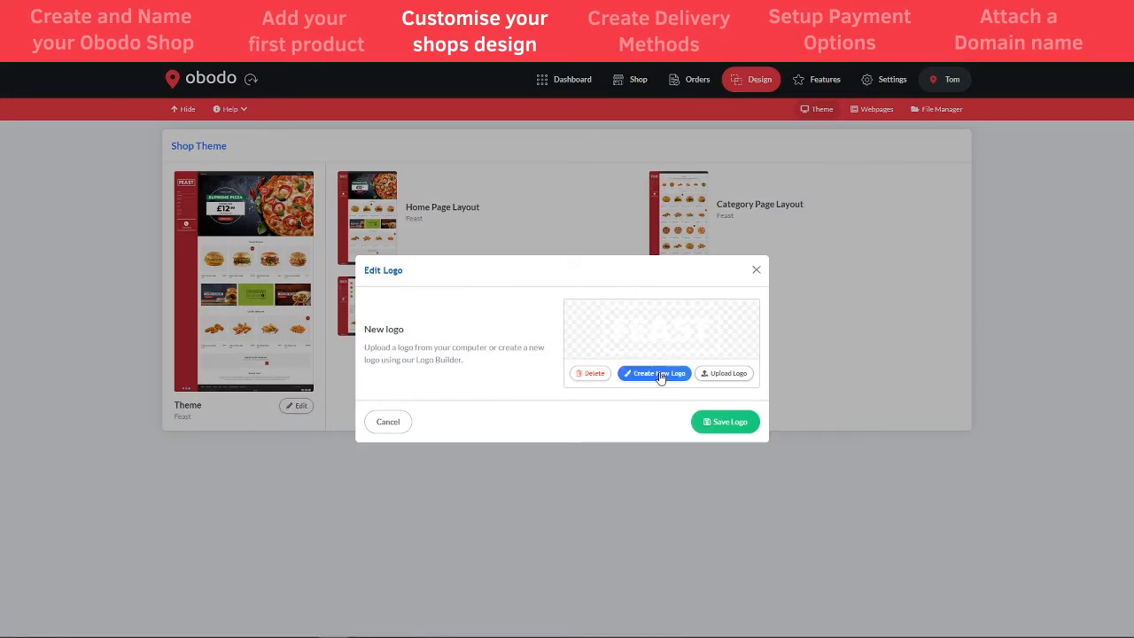
- Start a new logo on a black background, renaming MySuperShop to 'Tom's' with tagline 'Takeawa'
{"action": "left_click", "coordinate": [659, 372]}
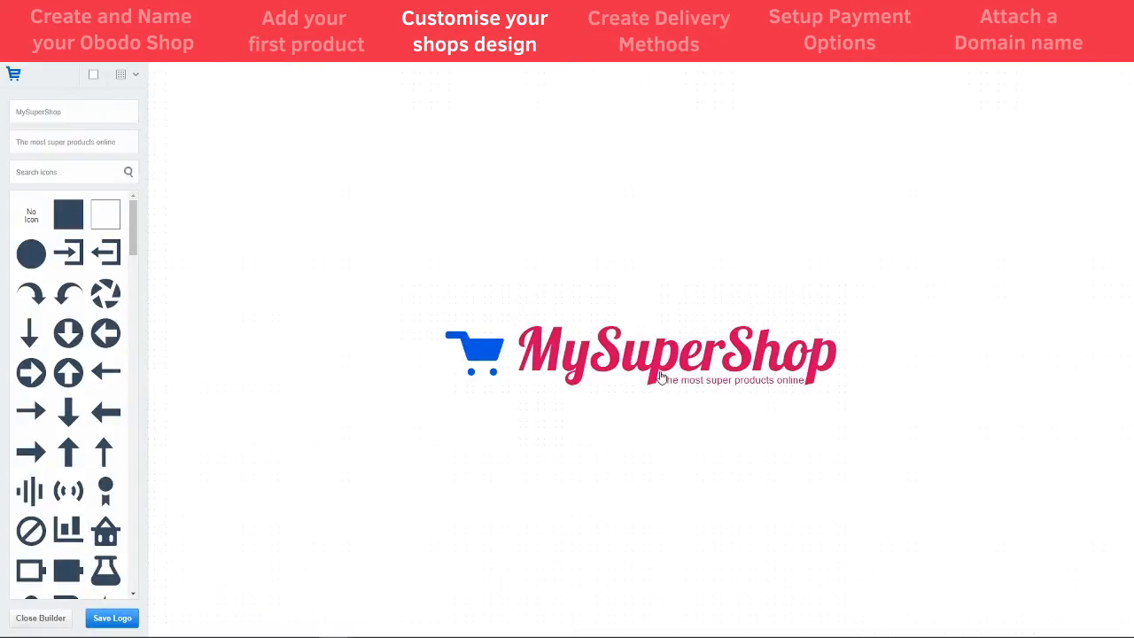
{"action": "left_click", "coordinate": [93, 76]}
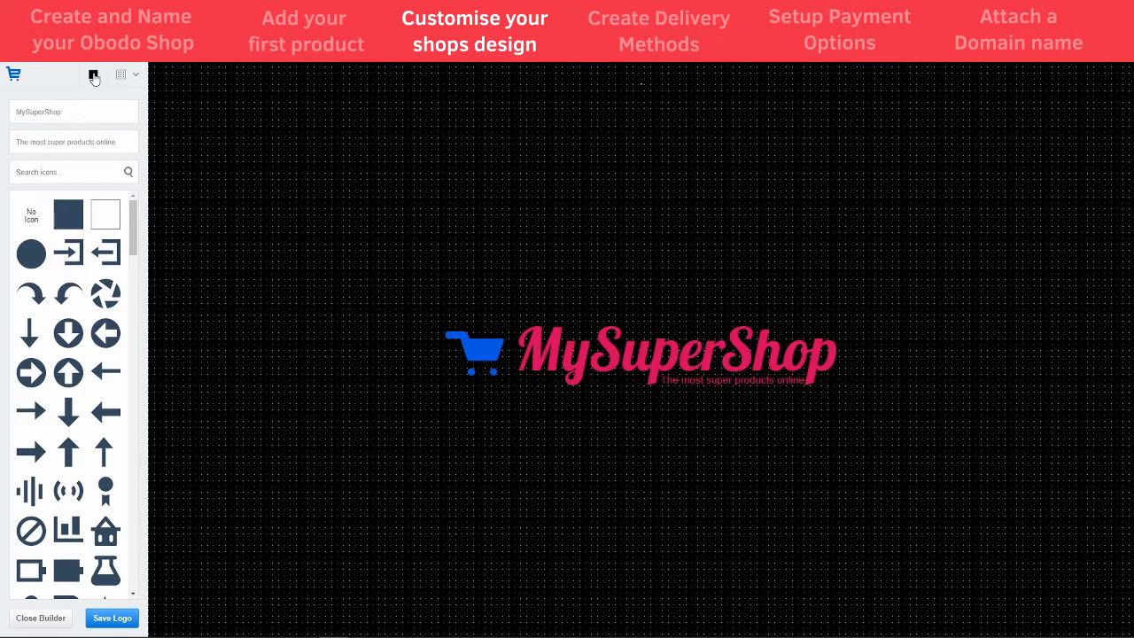
{"action": "left_click", "coordinate": [660, 339]}
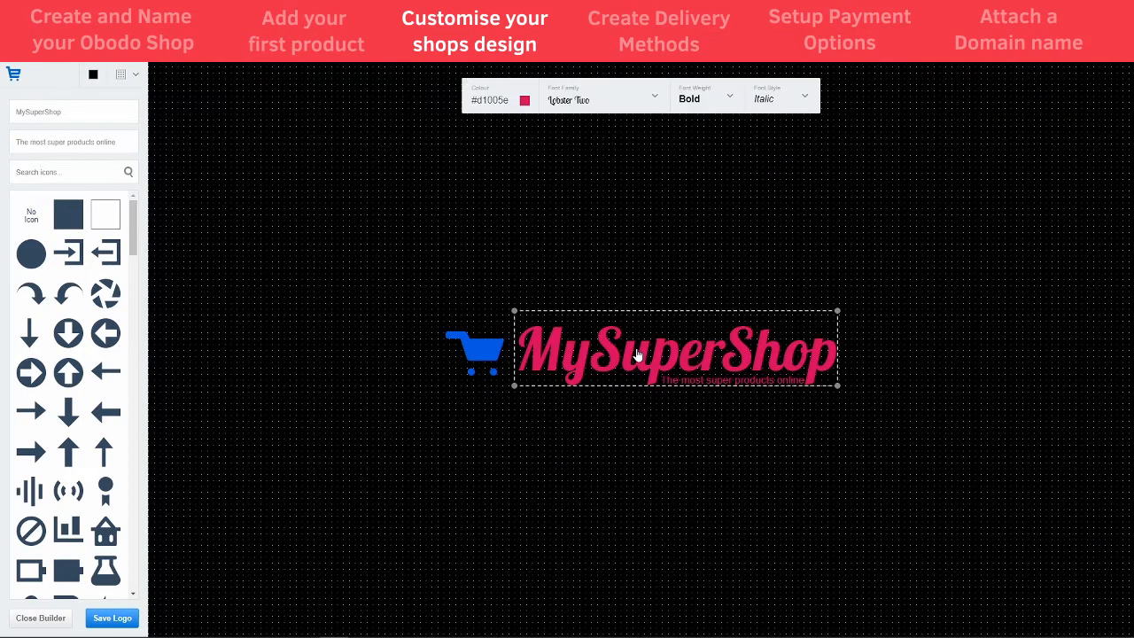
{"action": "left_click", "coordinate": [80, 114]}
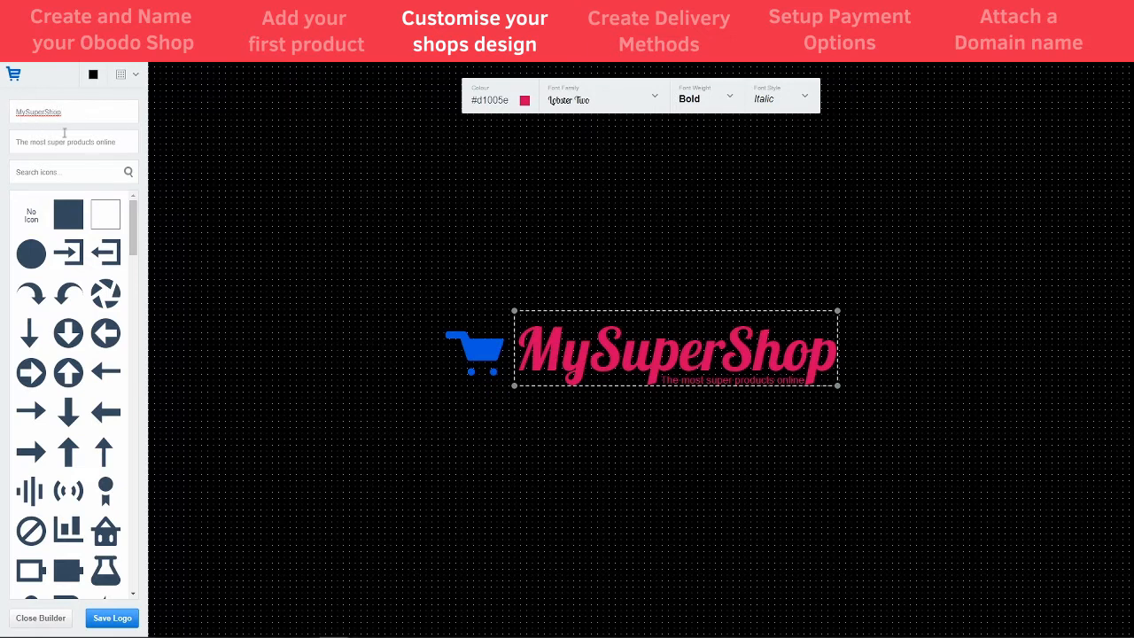
{"action": "left_click_drag", "start_coordinate": [72, 113], "coordinate": [15, 107]}
{"action": "left_click", "coordinate": [76, 113]}
{"action": "type", "text": "Tom;"}
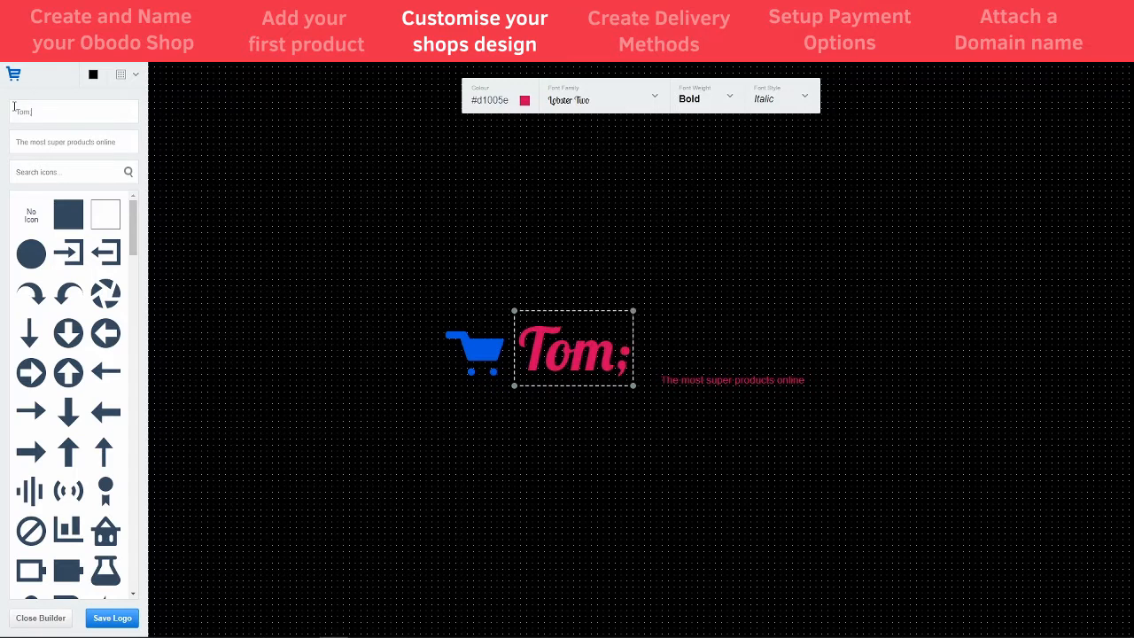
{"action": "key", "text": "BackSpace"}
{"action": "type", "text": "'s"}
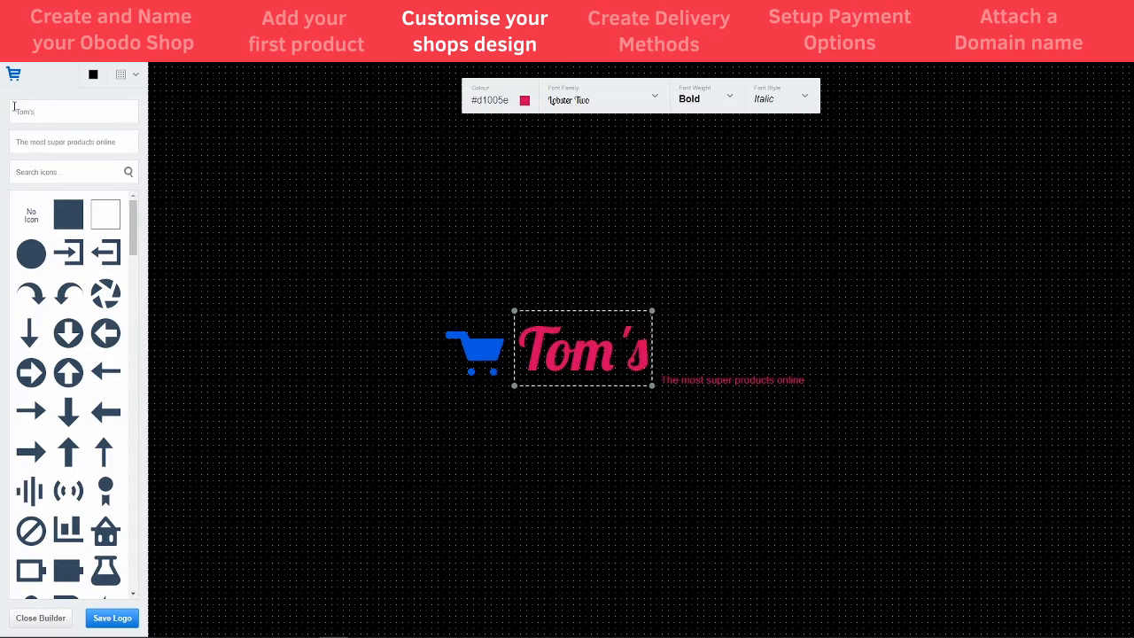
{"action": "key", "text": "Tab"}
{"action": "type", "text": "Take"}
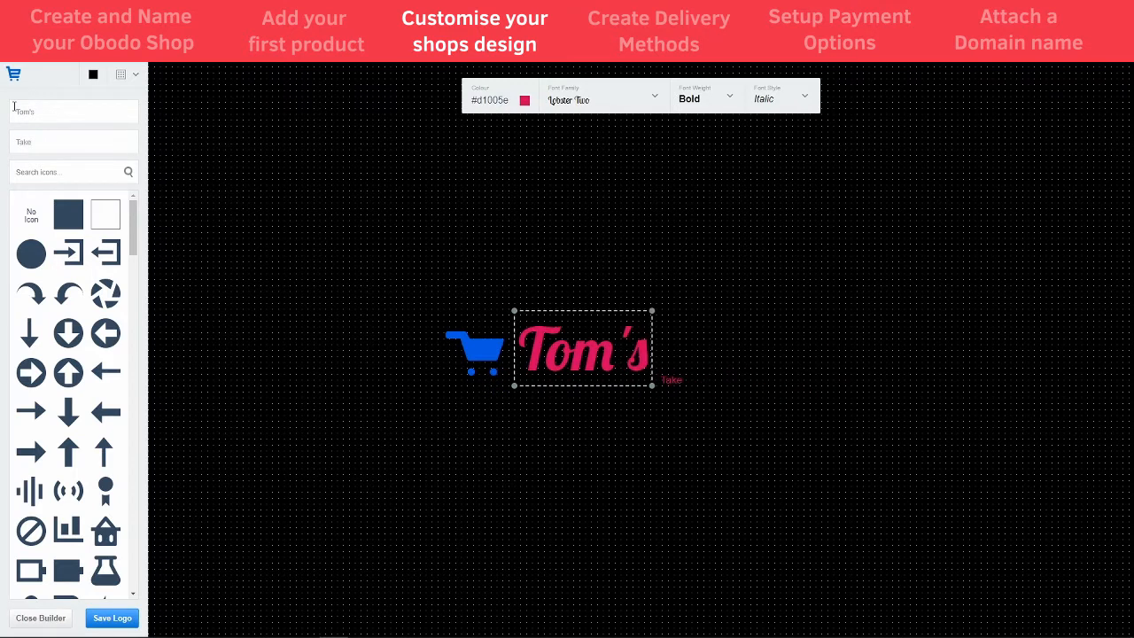
{"action": "type", "text": "away"}
- Replace the cart icon with the blue 'pizza' icon and place it snugly beside the Tom's text
{"action": "left_click", "coordinate": [501, 358]}
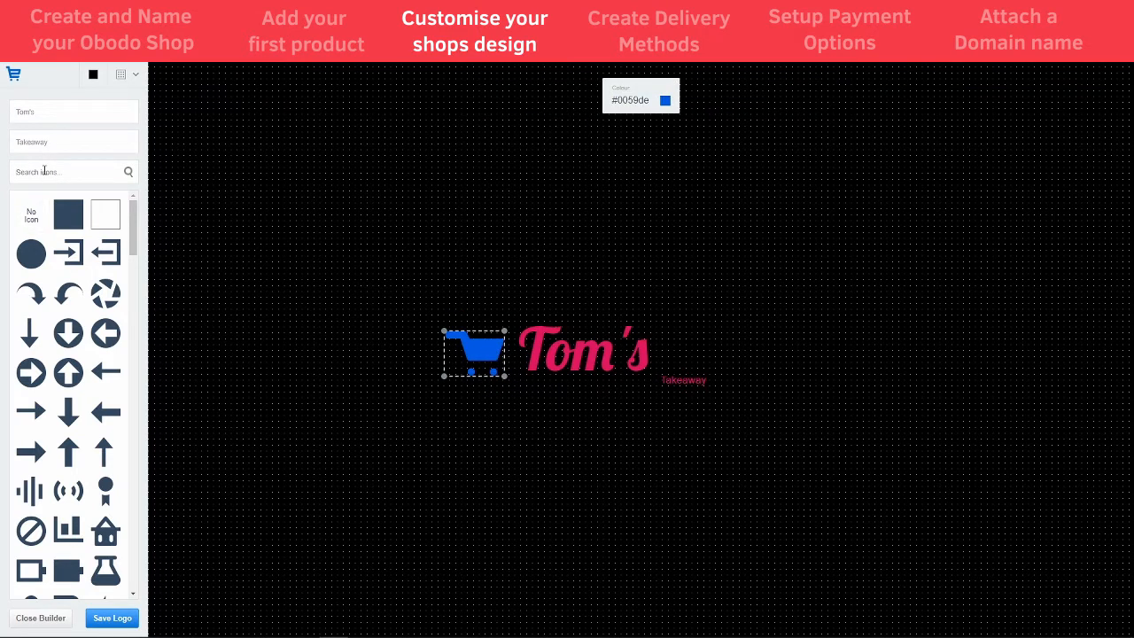
{"action": "left_click", "coordinate": [45, 171]}
{"action": "type", "text": "pizza"}
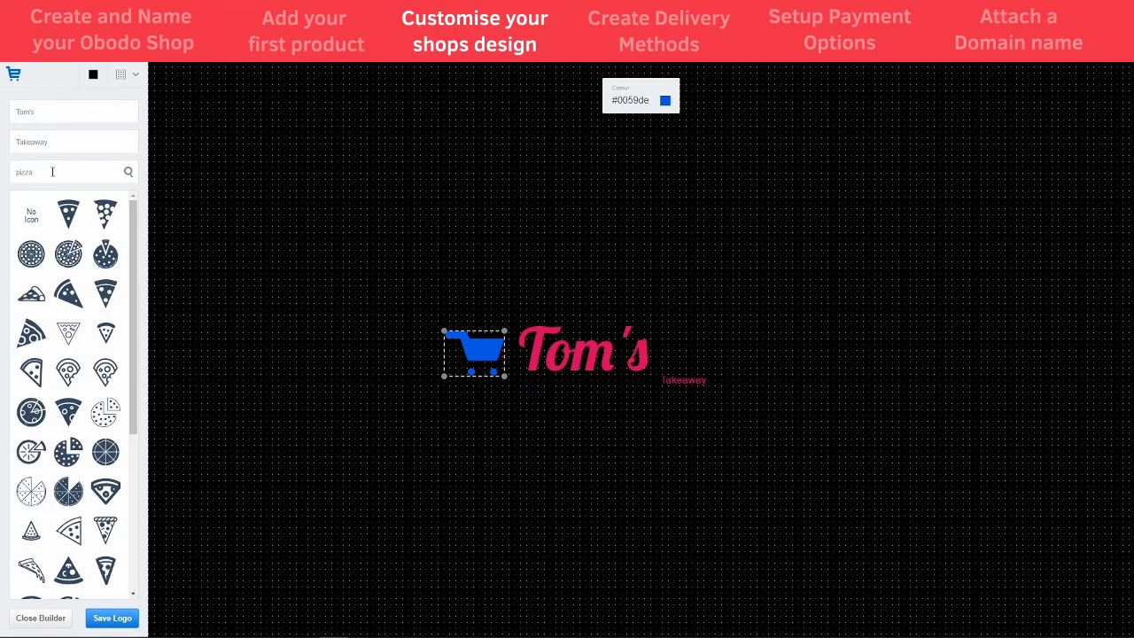
{"action": "scroll", "coordinate": [85, 412], "scroll_direction": "down", "scroll_amount": 1}
{"action": "scroll", "coordinate": [86, 412], "scroll_direction": "down", "scroll_amount": 2}
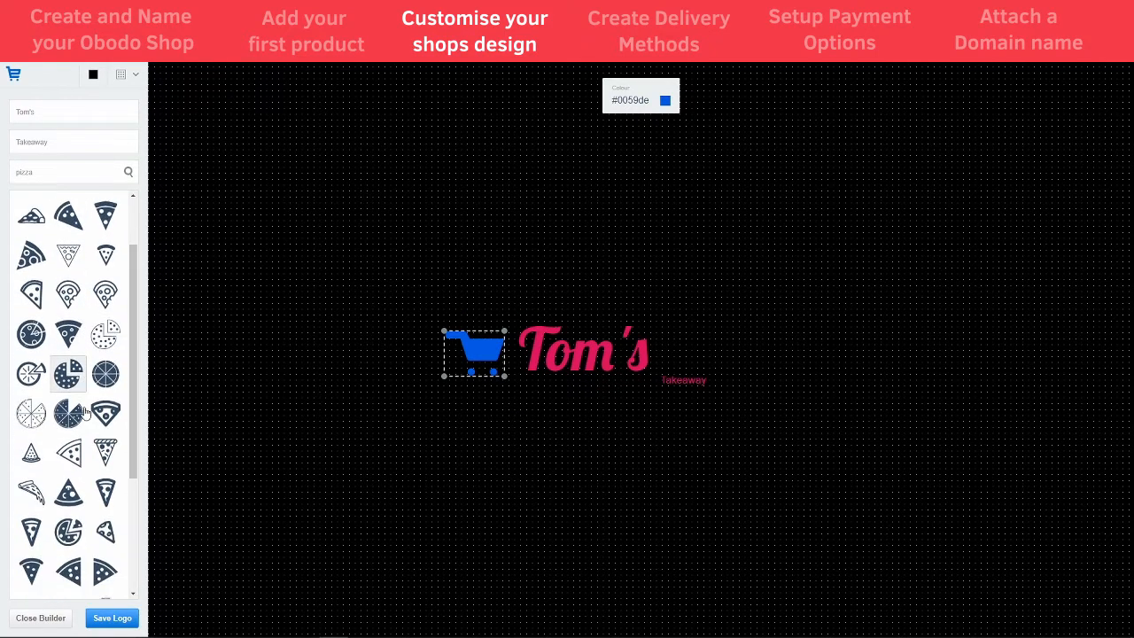
{"action": "left_click", "coordinate": [71, 337]}
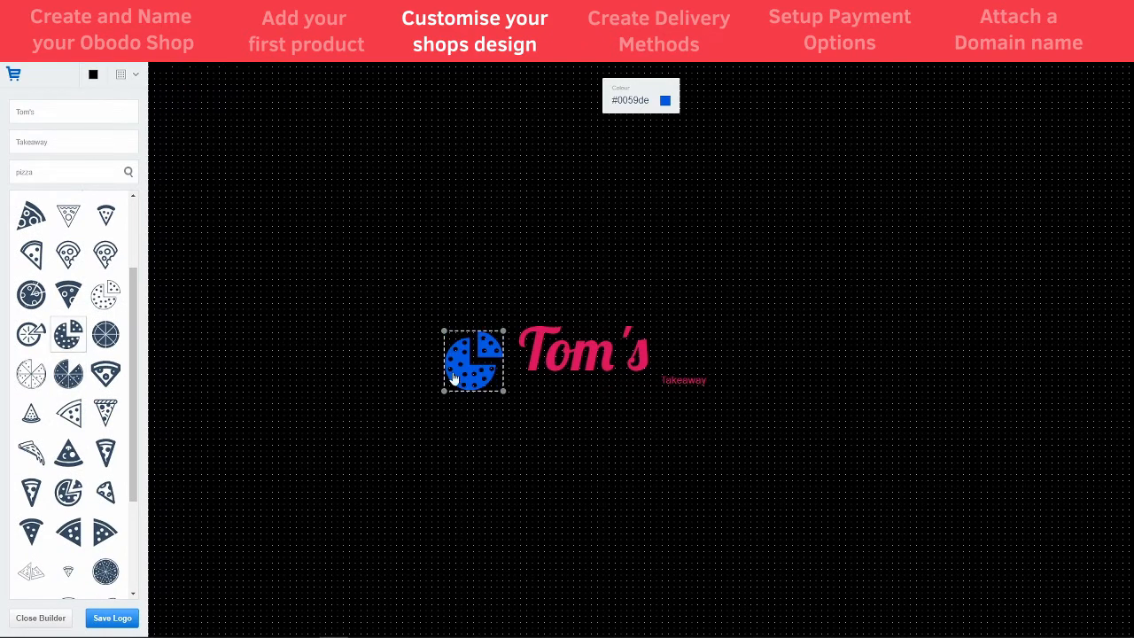
{"action": "left_click_drag", "start_coordinate": [469, 376], "coordinate": [493, 367]}
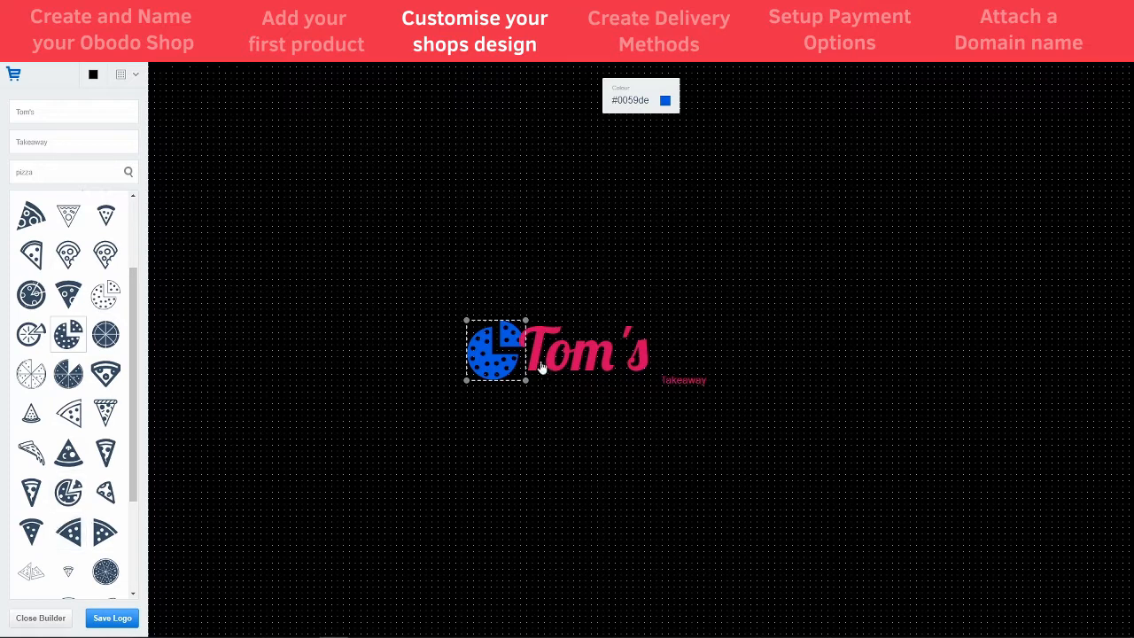
{"action": "left_click_drag", "start_coordinate": [581, 358], "coordinate": [581, 349]}
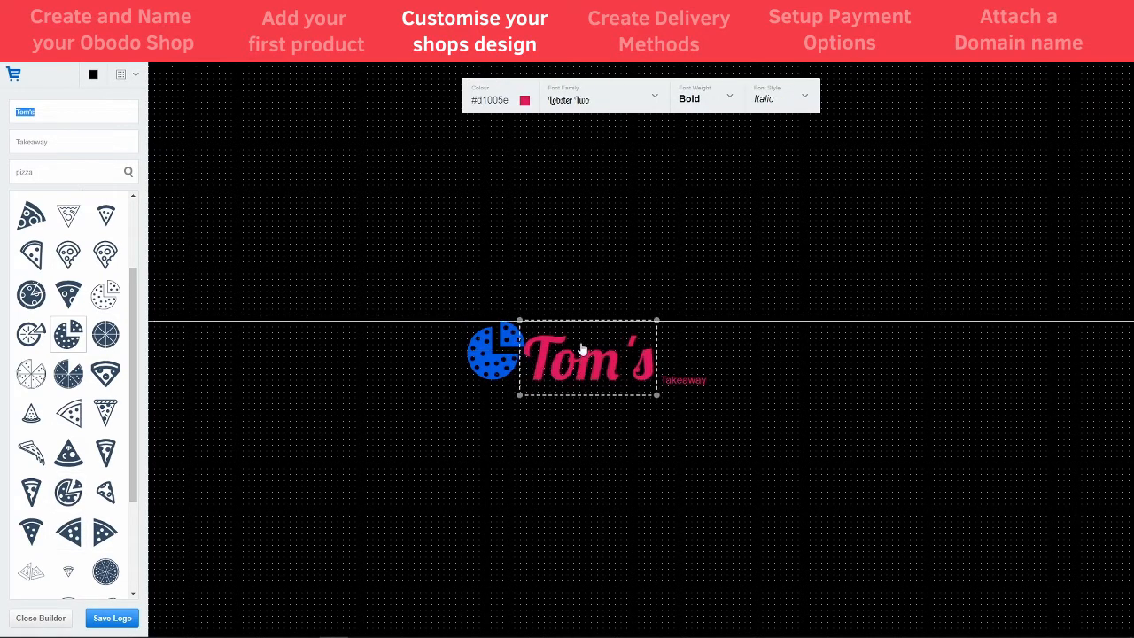
- Set Tom's in Arial, move Takeaway beneath it, and enlarge both texts
{"action": "left_click", "coordinate": [613, 101]}
{"action": "left_click", "coordinate": [586, 131]}
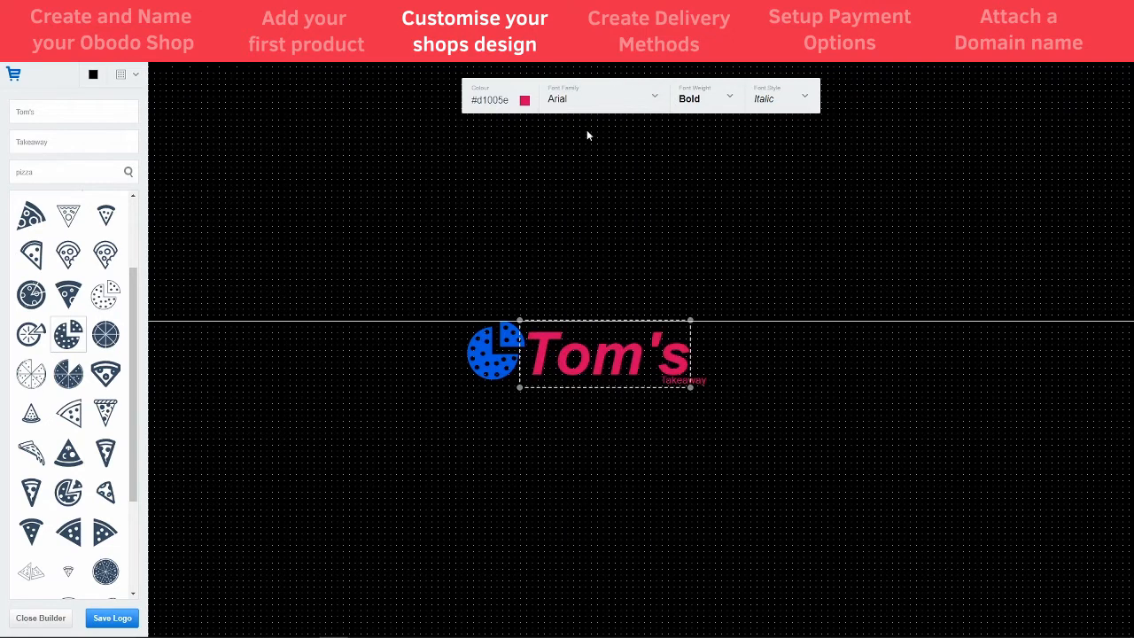
{"action": "left_click_drag", "start_coordinate": [634, 358], "coordinate": [640, 354]}
{"action": "left_click_drag", "start_coordinate": [700, 386], "coordinate": [571, 389]}
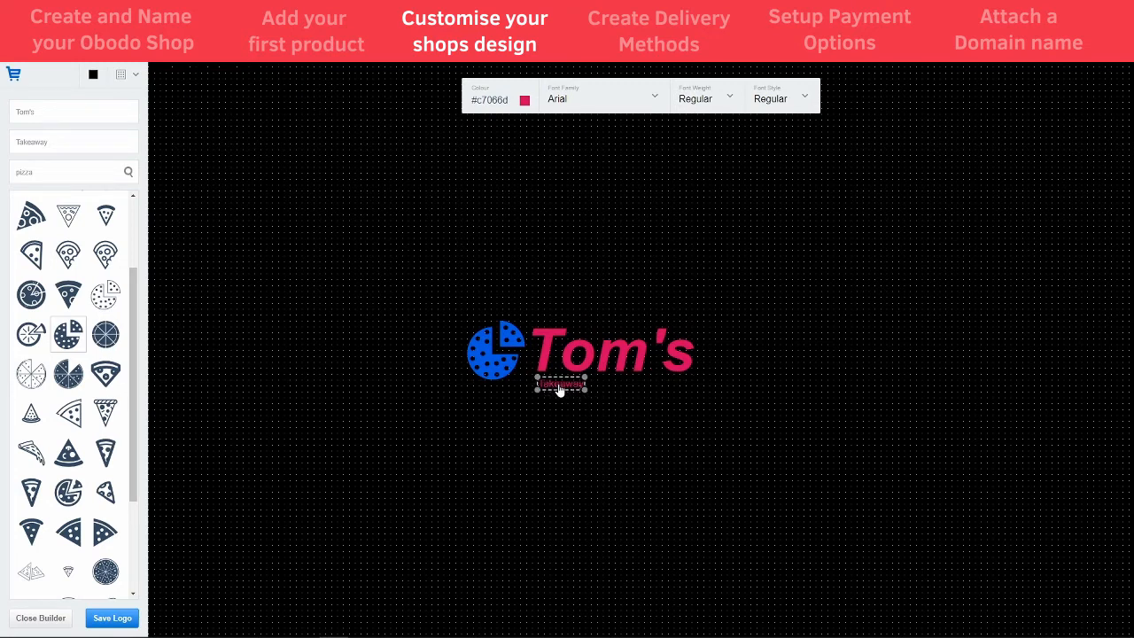
{"action": "left_click", "coordinate": [567, 362]}
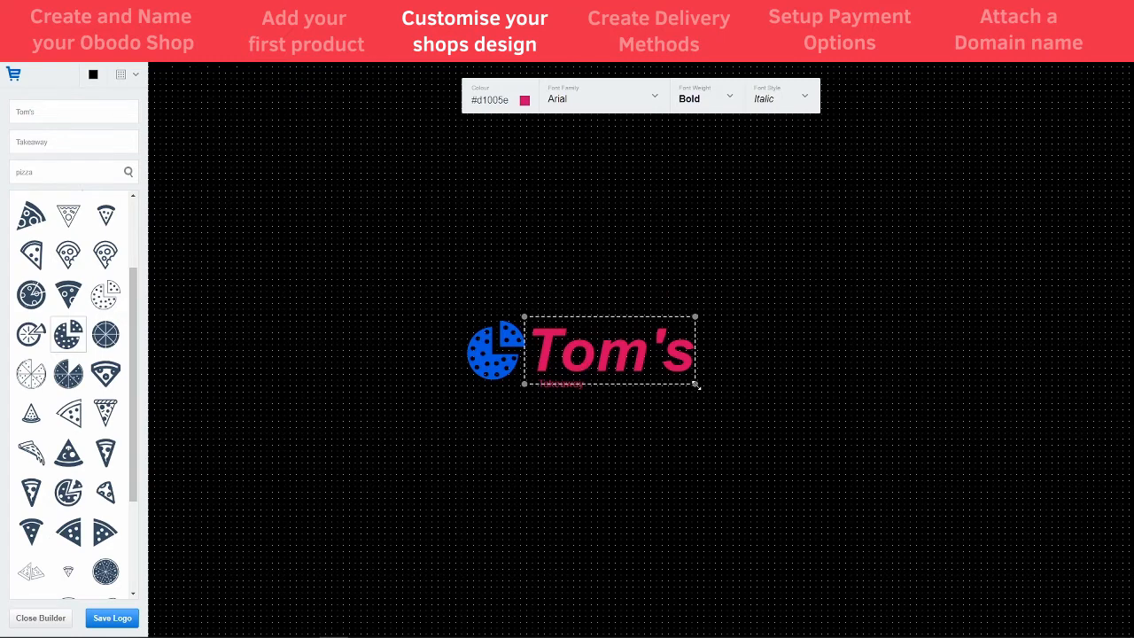
{"action": "mouse_move", "coordinate": [696, 386]}
{"action": "left_mouse_down"}
{"action": "mouse_move", "coordinate": [782, 433]}
{"action": "mouse_move", "coordinate": [706, 390]}
{"action": "left_mouse_up"}
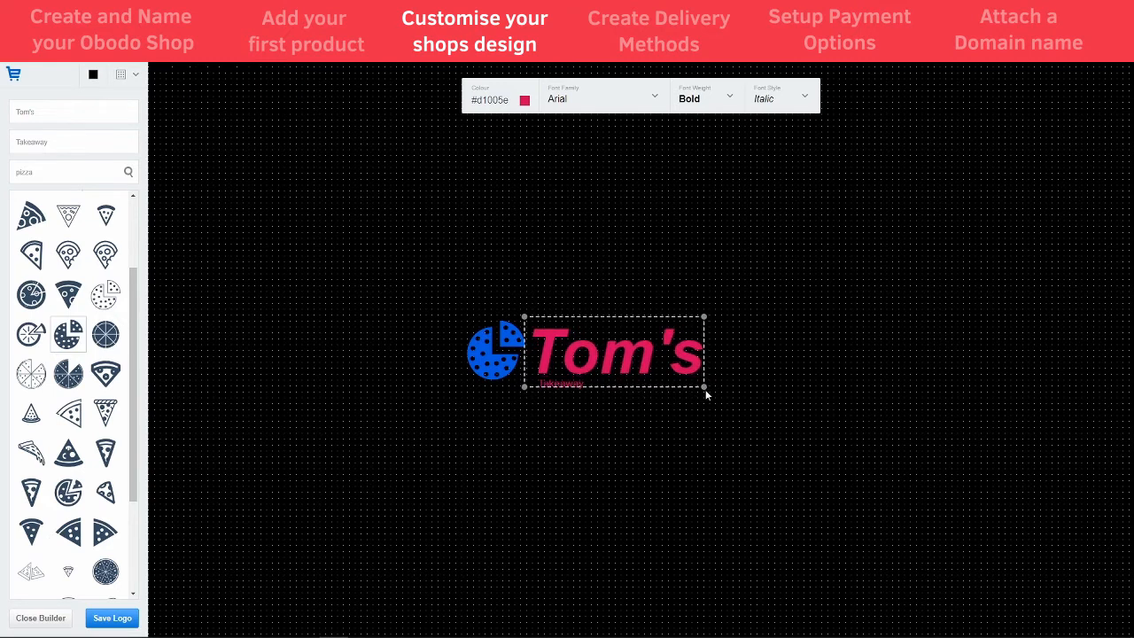
{"action": "left_click", "coordinate": [568, 388]}
{"action": "left_click_drag", "start_coordinate": [588, 390], "coordinate": [613, 403]}
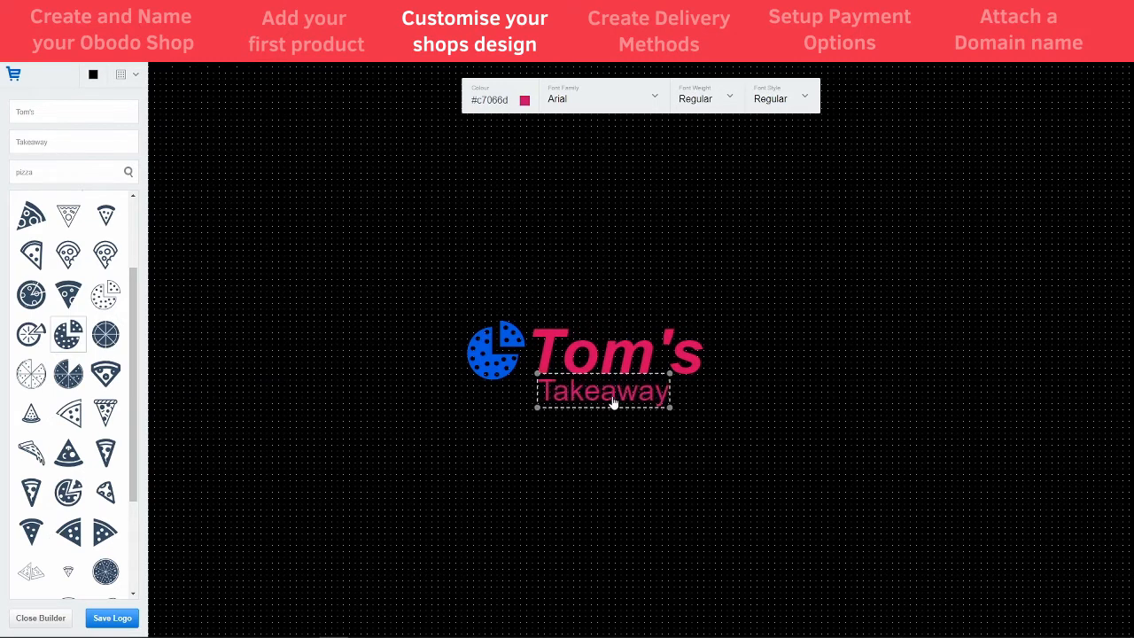
- Make the Takeaway subtitle italic and white, shifted slightly left under Tom's
{"action": "left_click", "coordinate": [762, 97]}
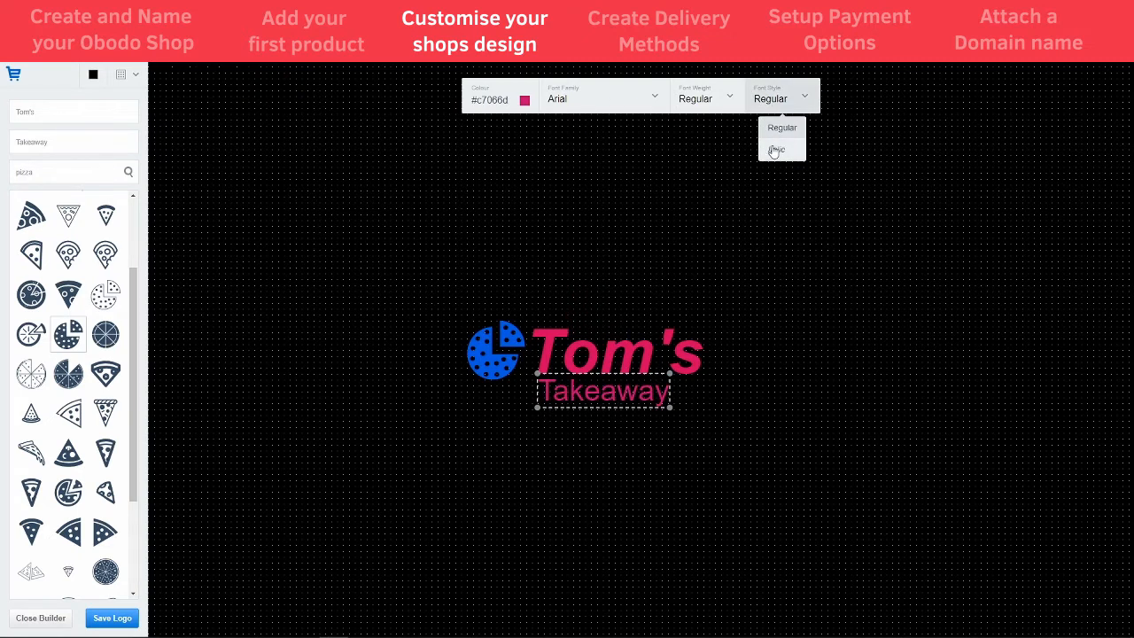
{"action": "left_click", "coordinate": [770, 148]}
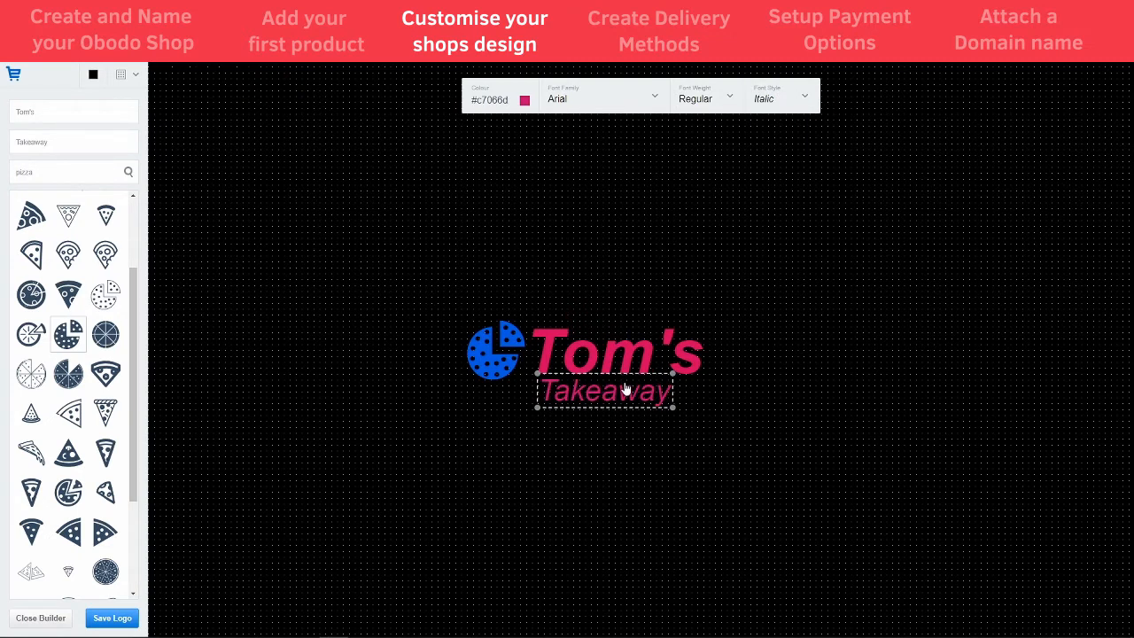
{"action": "left_click_drag", "start_coordinate": [626, 389], "coordinate": [621, 390]}
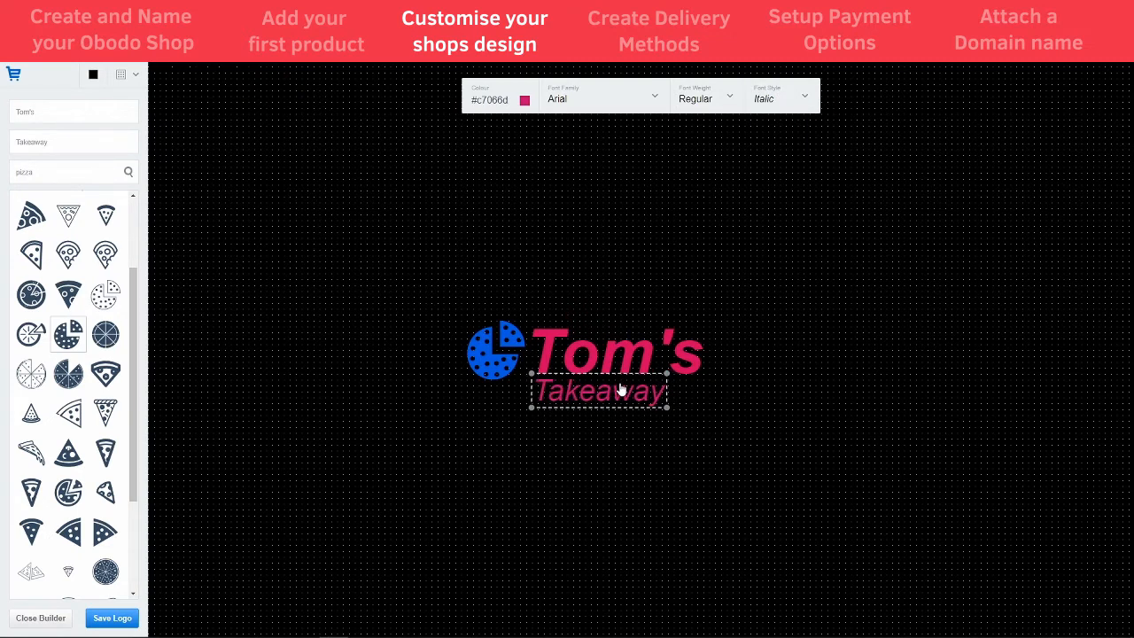
{"action": "left_click", "coordinate": [531, 105]}
{"action": "left_click", "coordinate": [454, 118]}
{"action": "left_click", "coordinate": [572, 322]}
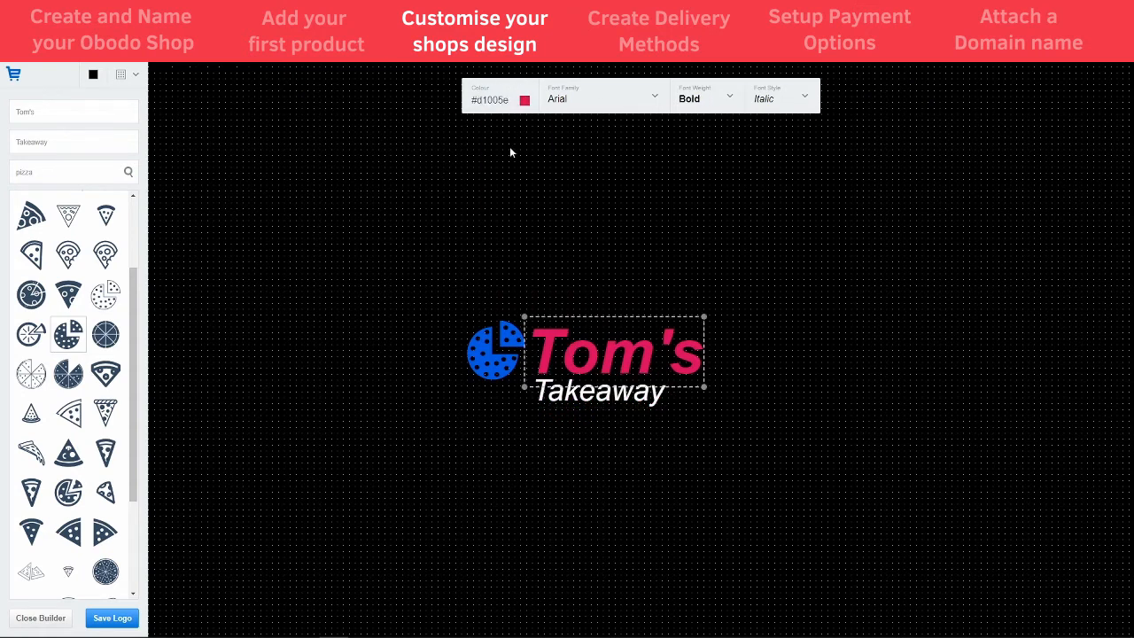
{"action": "left_click", "coordinate": [525, 101]}
{"action": "left_click", "coordinate": [524, 101]}
{"action": "left_click", "coordinate": [524, 100]}
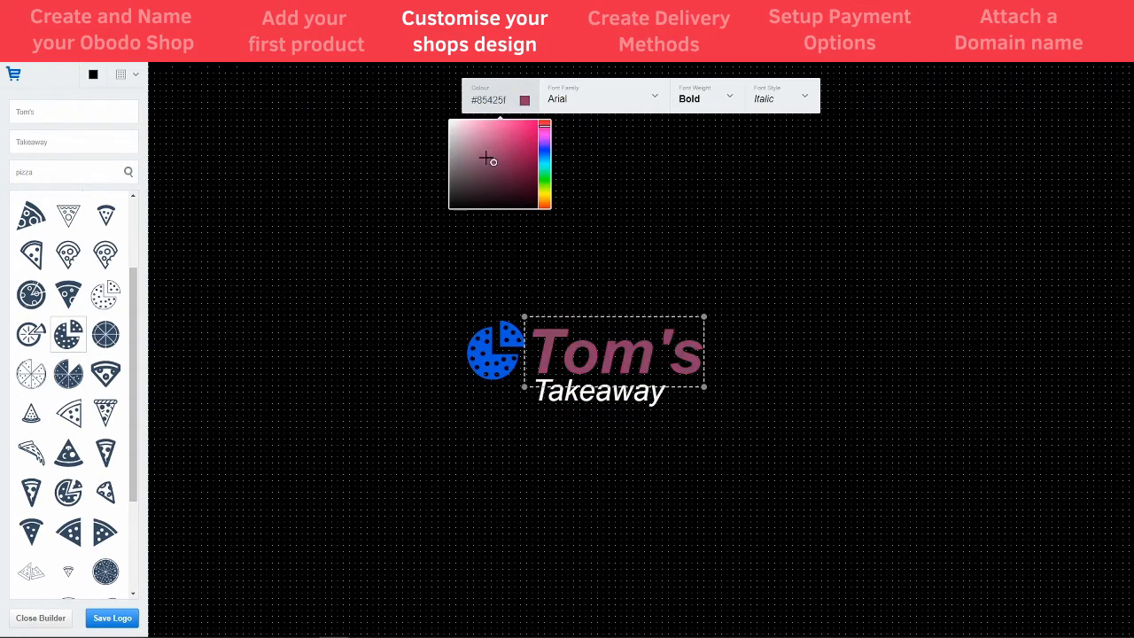
- Colour both the Tom's text and the pizza icon white (#ffffff)
{"action": "left_click_drag", "start_coordinate": [488, 160], "coordinate": [467, 106]}
{"action": "double_click", "coordinate": [492, 98]}
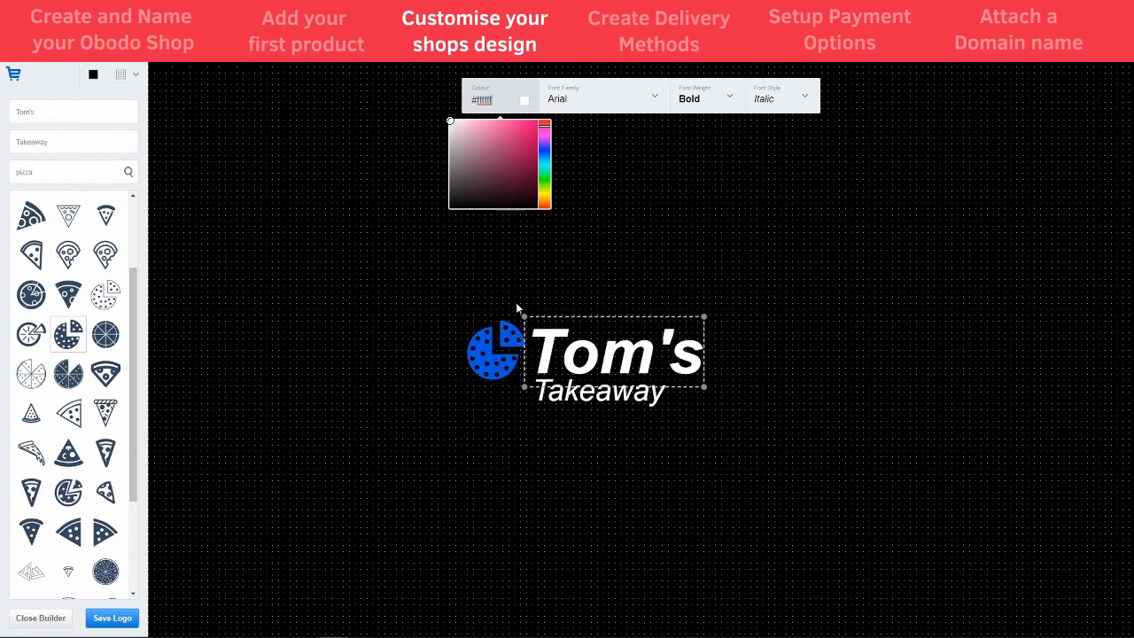
{"action": "left_click", "coordinate": [487, 356]}
{"action": "left_click", "coordinate": [662, 100]}
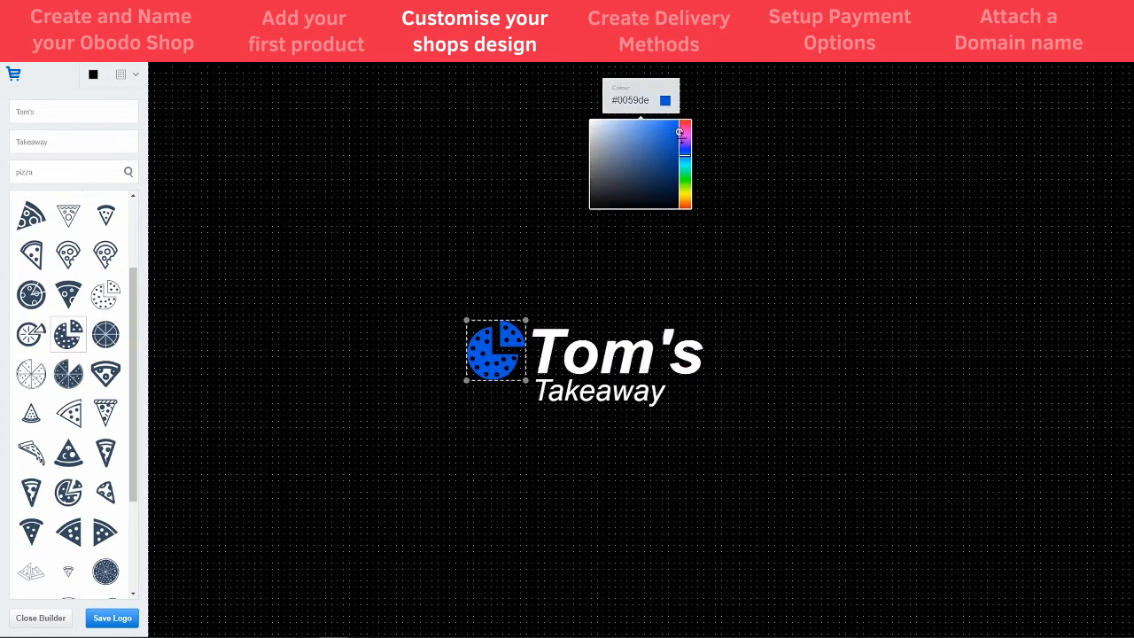
{"action": "mouse_move", "coordinate": [682, 134]}
{"action": "left_mouse_down"}
{"action": "mouse_move", "coordinate": [696, 172]}
{"action": "mouse_move", "coordinate": [687, 205]}
{"action": "mouse_move", "coordinate": [691, 107]}
{"action": "left_mouse_up"}
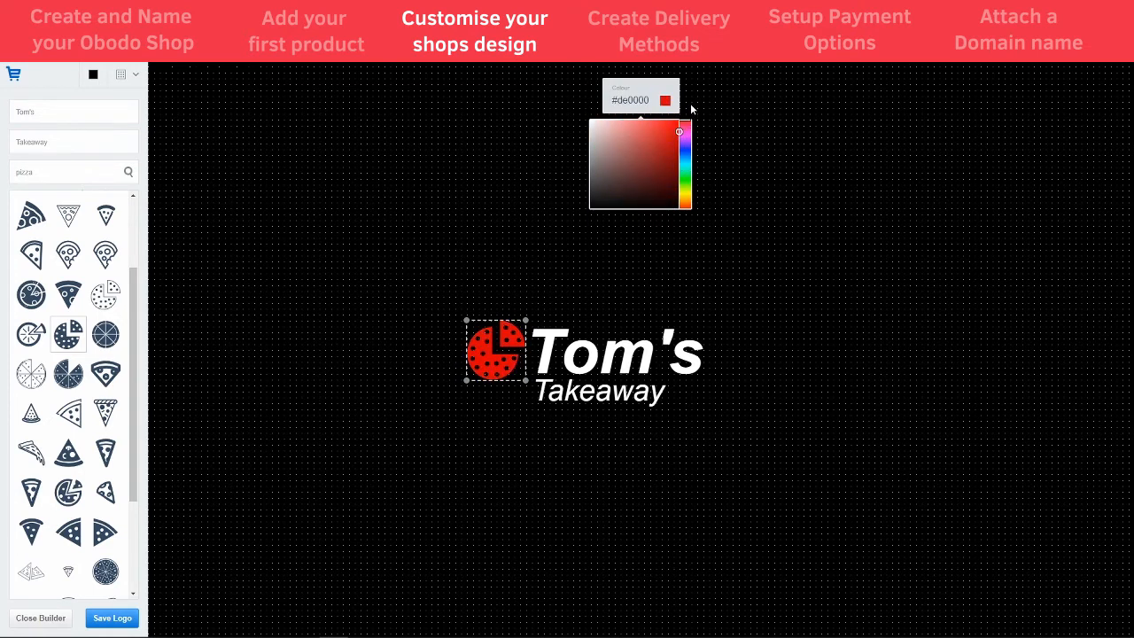
{"action": "left_click_drag", "start_coordinate": [624, 128], "coordinate": [563, 81]}
- Enlarge the pizza icon and set it beside the Tom's Takeaway text
{"action": "left_click", "coordinate": [745, 340]}
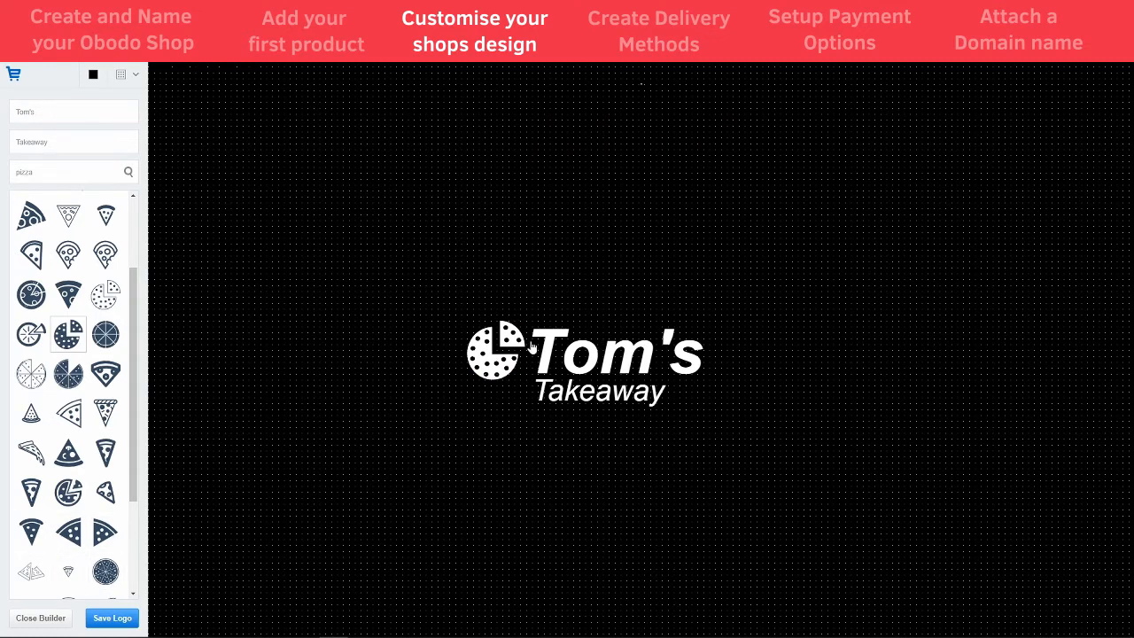
{"action": "left_click", "coordinate": [498, 369]}
{"action": "left_click_drag", "start_coordinate": [526, 381], "coordinate": [498, 367]}
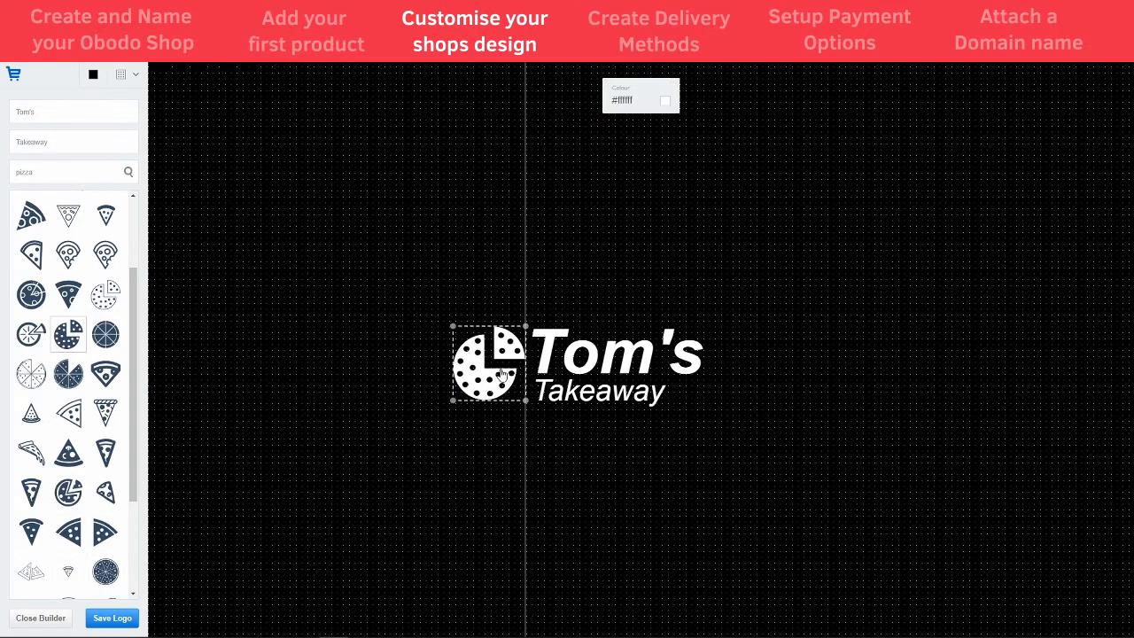
{"action": "left_click", "coordinate": [627, 483]}
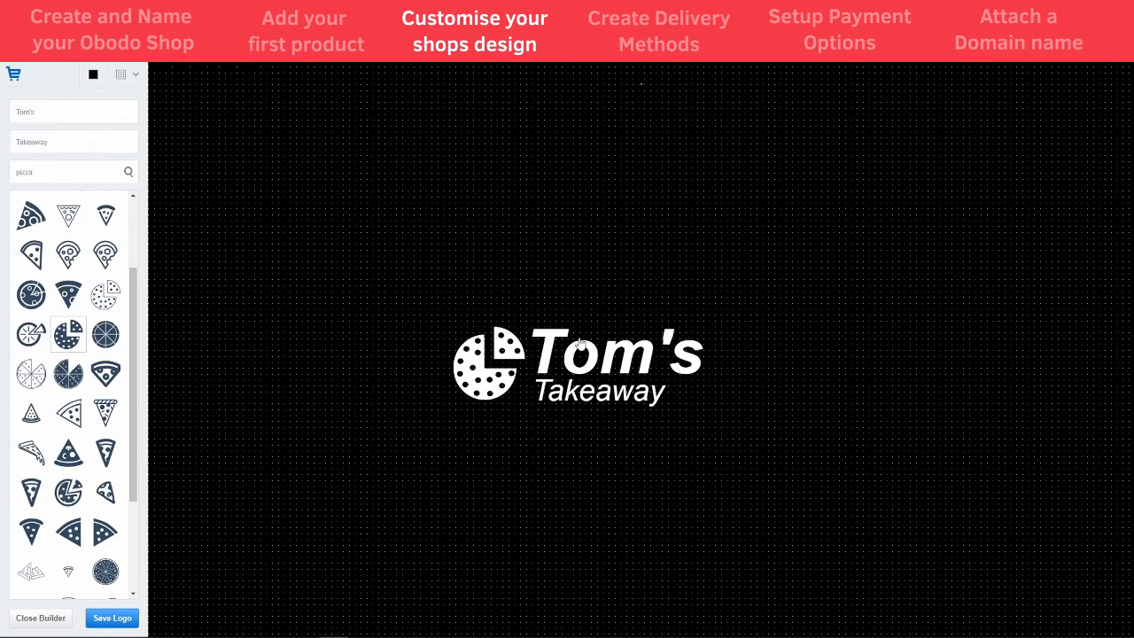
- Save the logo, apply it to the shop, confirm with Update, and save it to the Shop Theme
{"action": "left_click", "coordinate": [124, 620]}
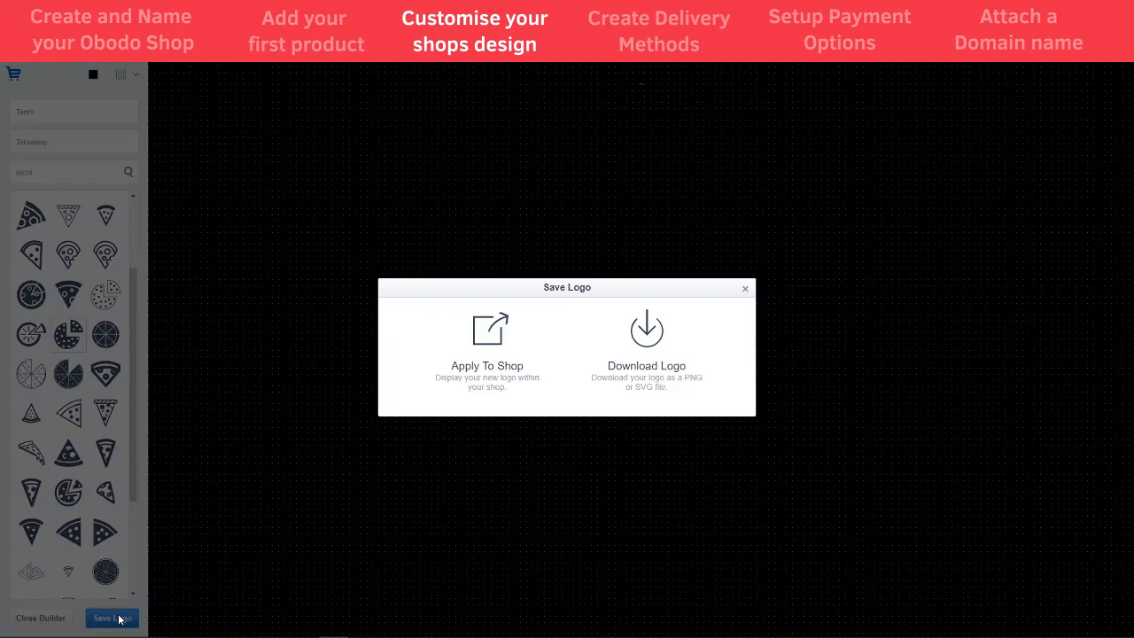
{"action": "left_click", "coordinate": [511, 333]}
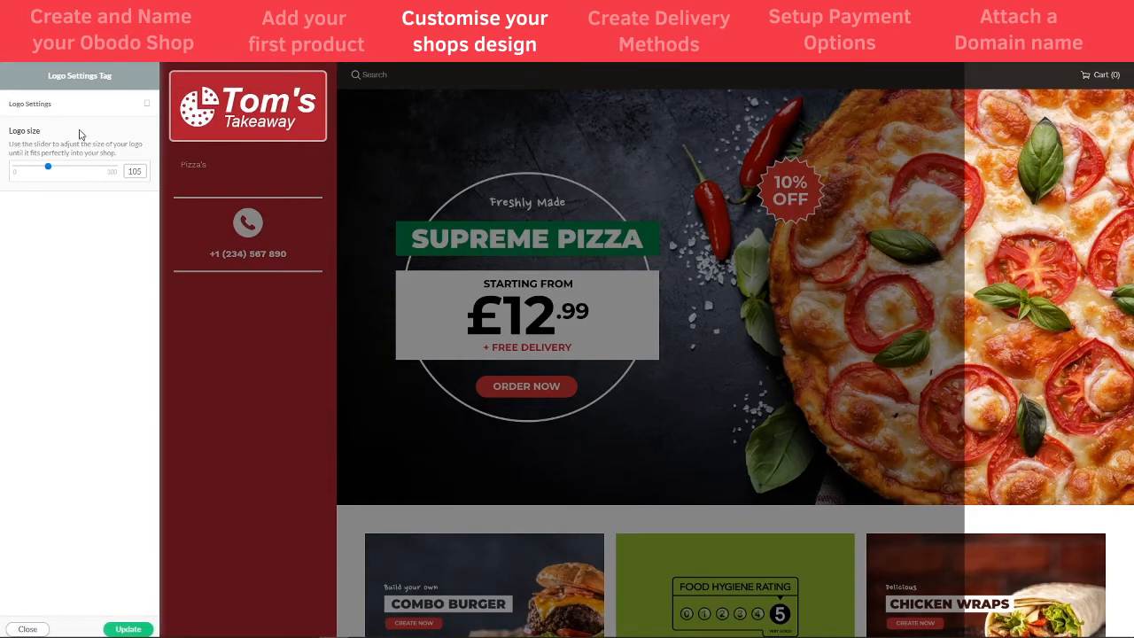
{"action": "left_click", "coordinate": [129, 629]}
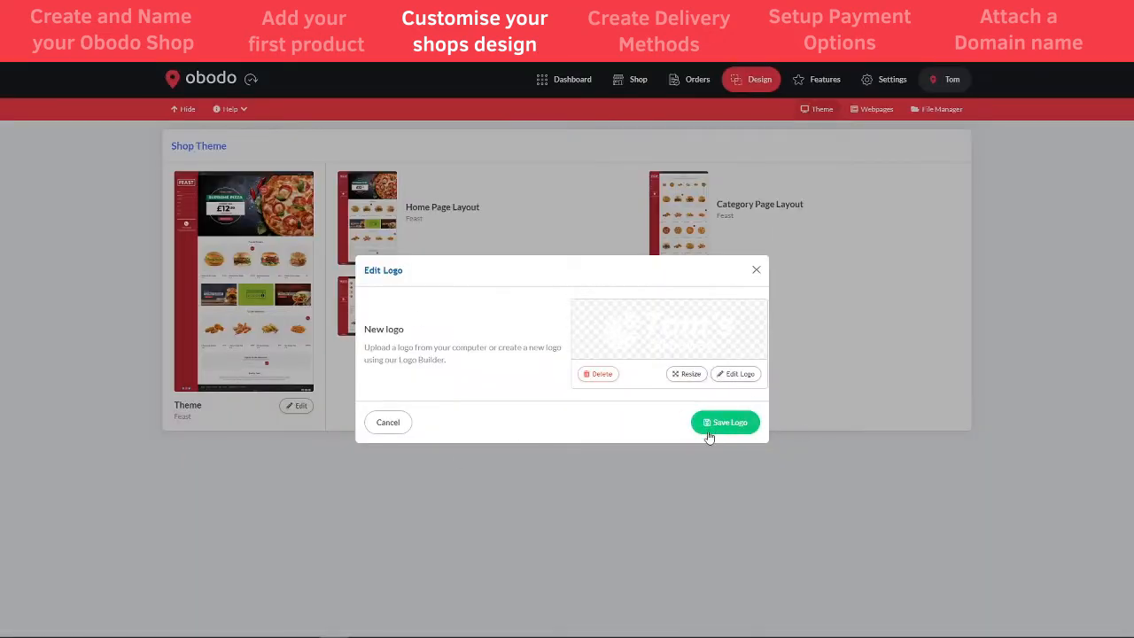
{"action": "left_click", "coordinate": [721, 427]}
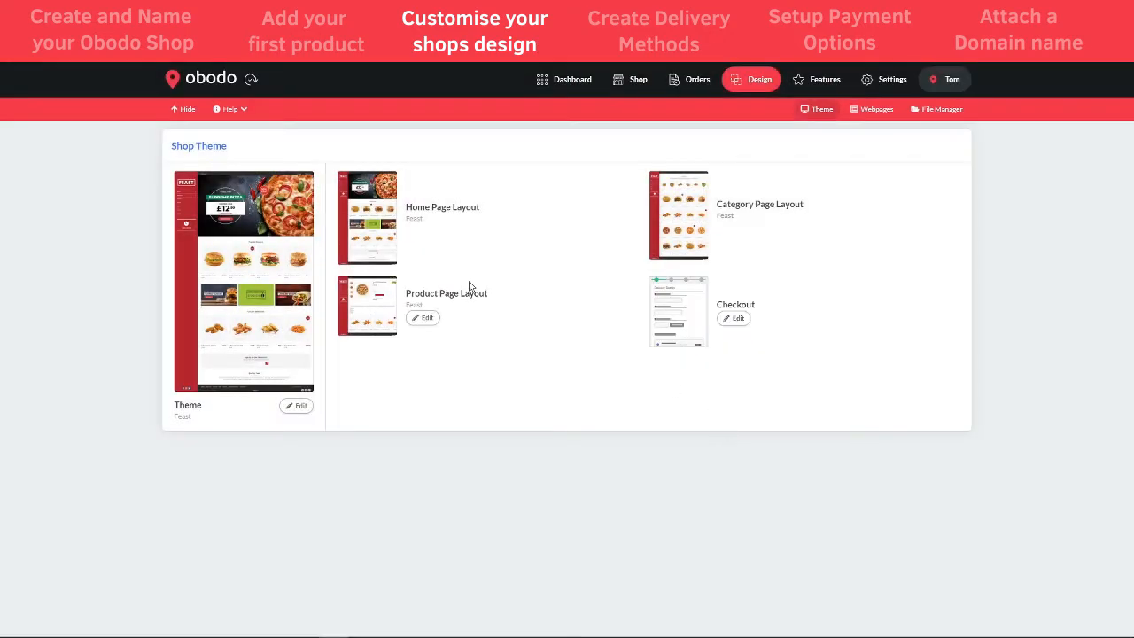
- Scroll through the Shop storefront to check the new Tom's Takeaway logo beside the Supreme Pizza banner
{"action": "left_click", "coordinate": [638, 81]}
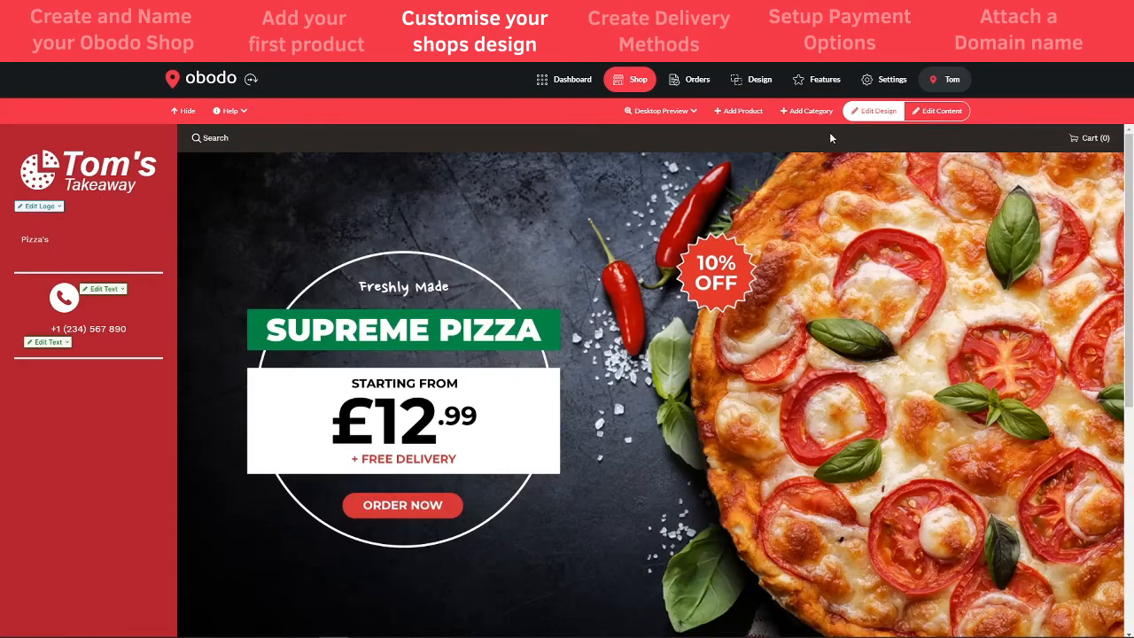
{"action": "scroll", "coordinate": [158, 366], "scroll_direction": "down", "scroll_amount": 3}
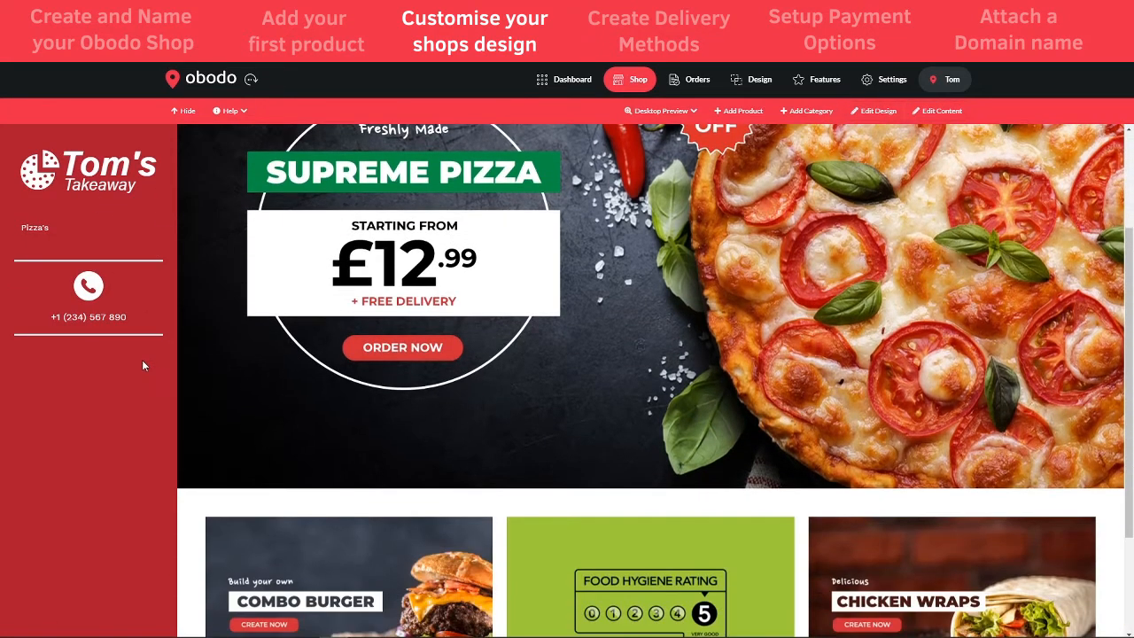
{"action": "scroll", "coordinate": [142, 360], "scroll_direction": "up", "scroll_amount": 3}
{"action": "scroll", "coordinate": [515, 372], "scroll_direction": "down", "scroll_amount": 3}
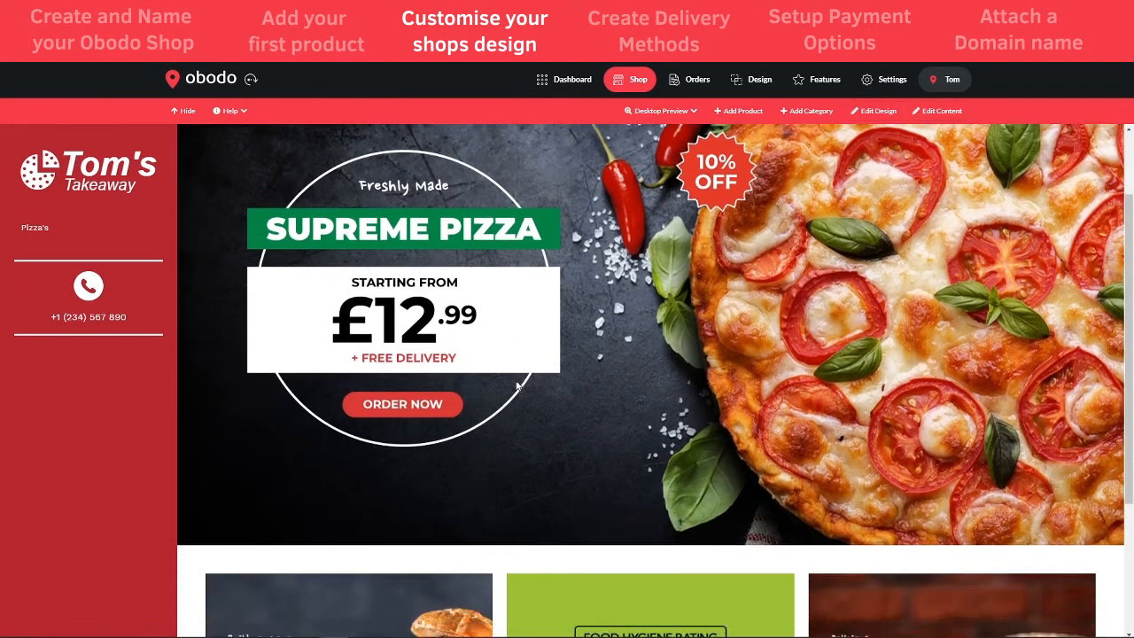
{"action": "scroll", "coordinate": [517, 382], "scroll_direction": "up", "scroll_amount": 2}
{"action": "scroll", "coordinate": [516, 385], "scroll_direction": "up", "scroll_amount": 1}
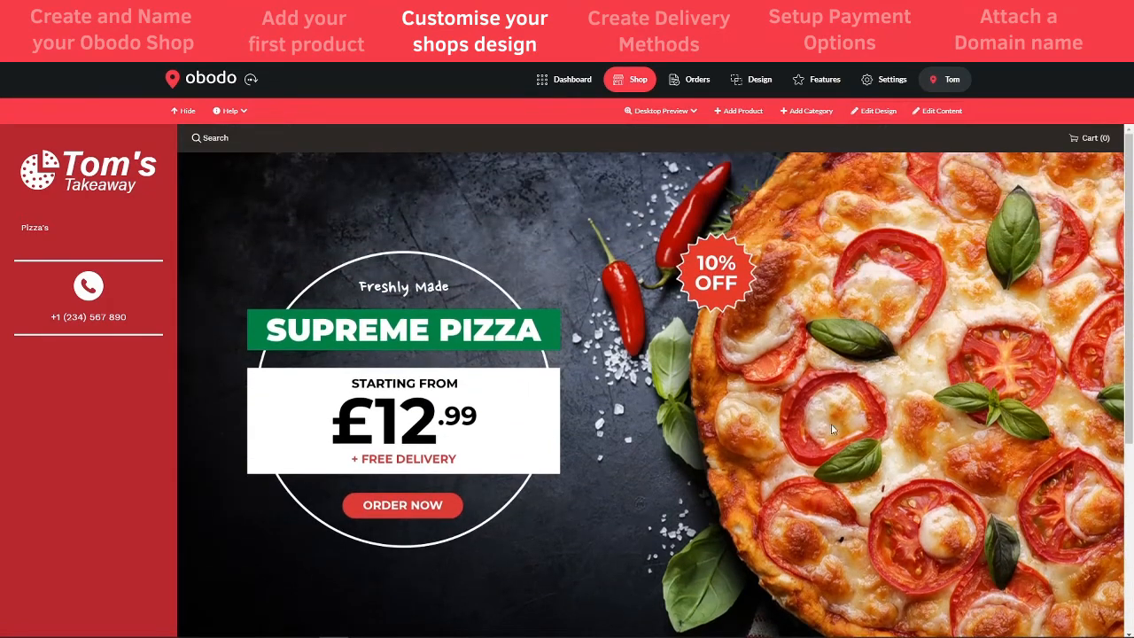
{"action": "scroll", "coordinate": [531, 434], "scroll_direction": "down", "scroll_amount": 4}
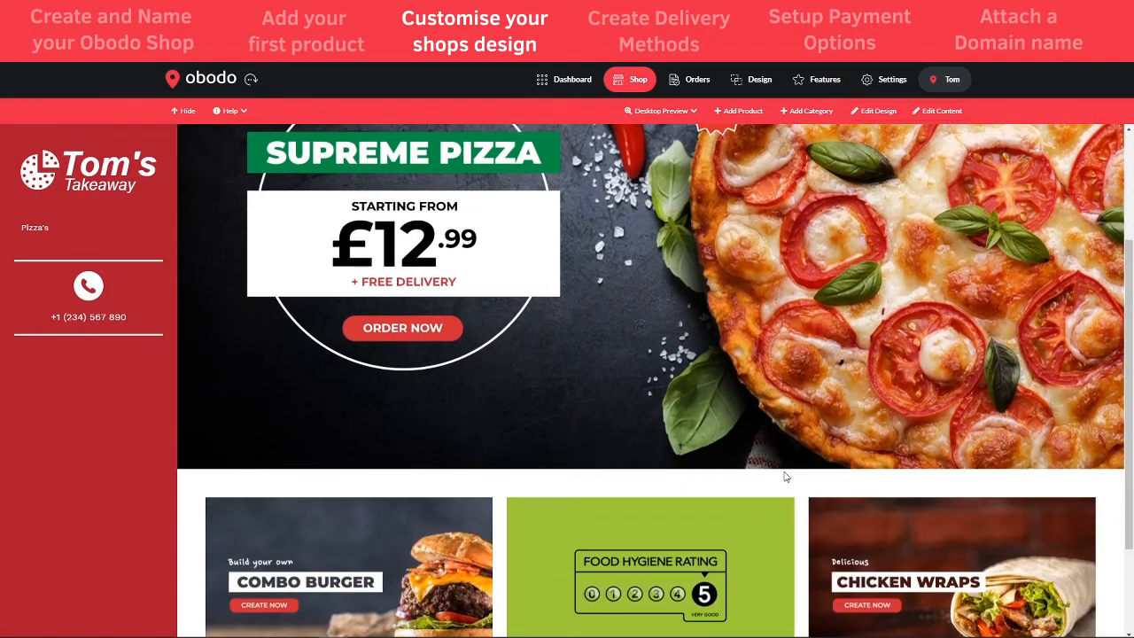
{"action": "scroll", "coordinate": [784, 476], "scroll_direction": "up", "scroll_amount": 4}
{"action": "scroll", "coordinate": [783, 474], "scroll_direction": "down", "scroll_amount": 4}
- In Edit Design mode, set the Supreme Pizza banner image to HIDE
{"action": "left_click", "coordinate": [873, 111]}
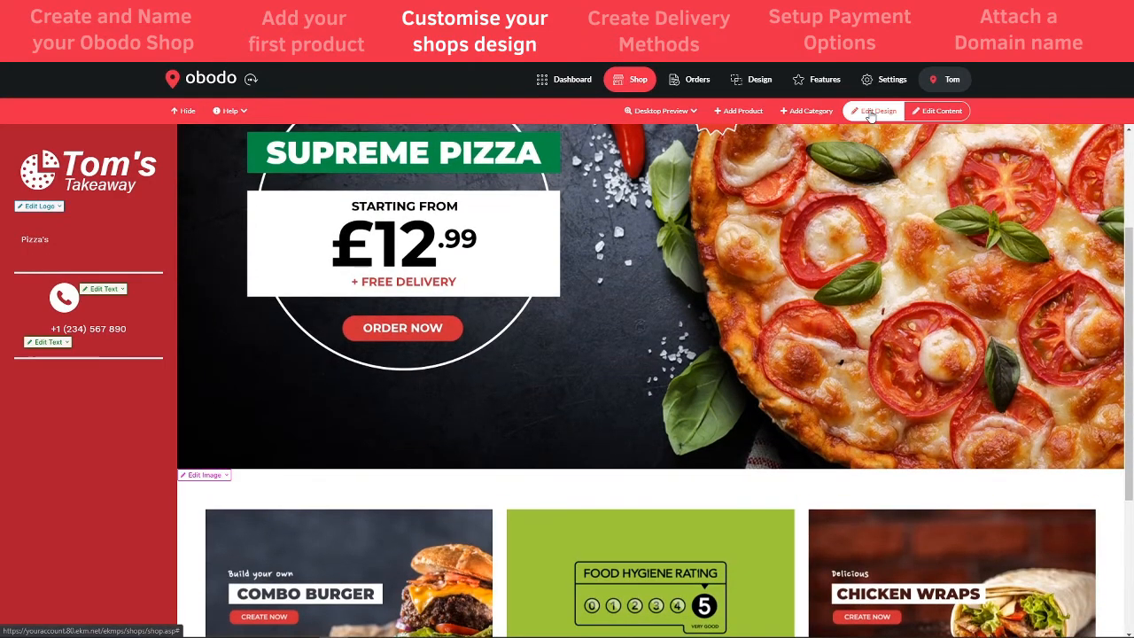
{"action": "scroll", "coordinate": [449, 352], "scroll_direction": "up", "scroll_amount": 3}
{"action": "scroll", "coordinate": [443, 356], "scroll_direction": "down", "scroll_amount": 4}
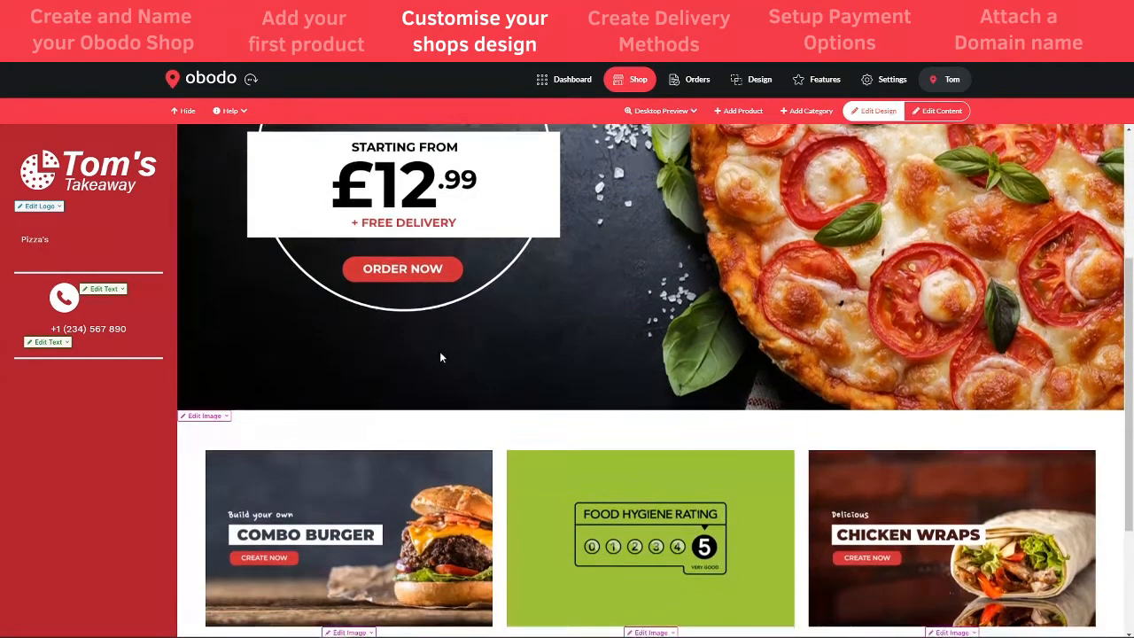
{"action": "scroll", "coordinate": [440, 357], "scroll_direction": "up", "scroll_amount": 3}
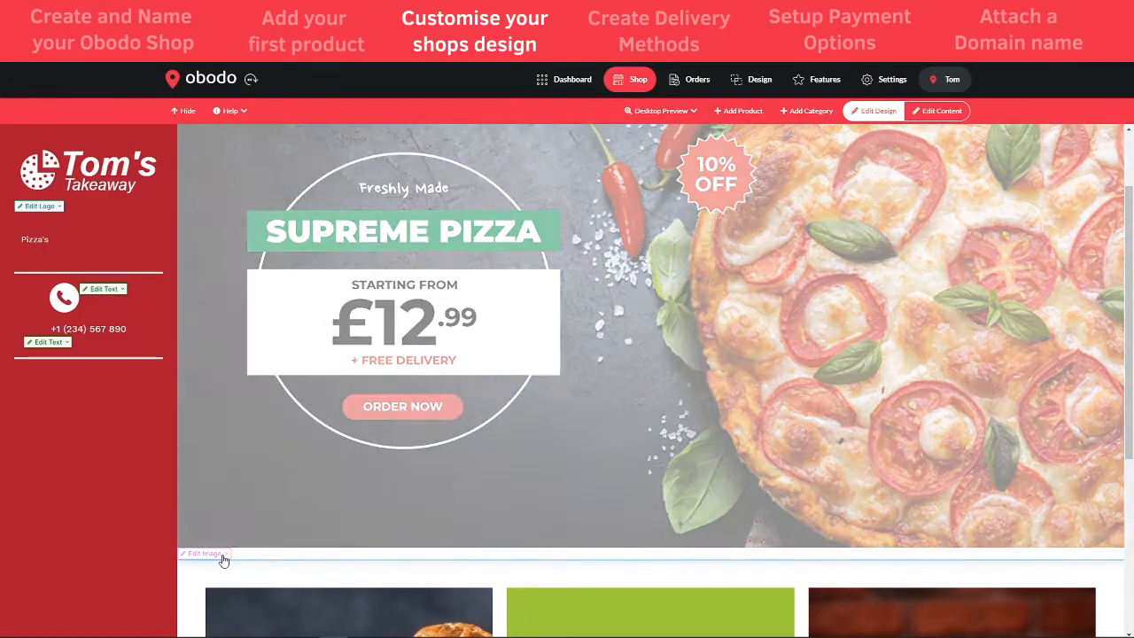
{"action": "mouse_move", "coordinate": [224, 561]}
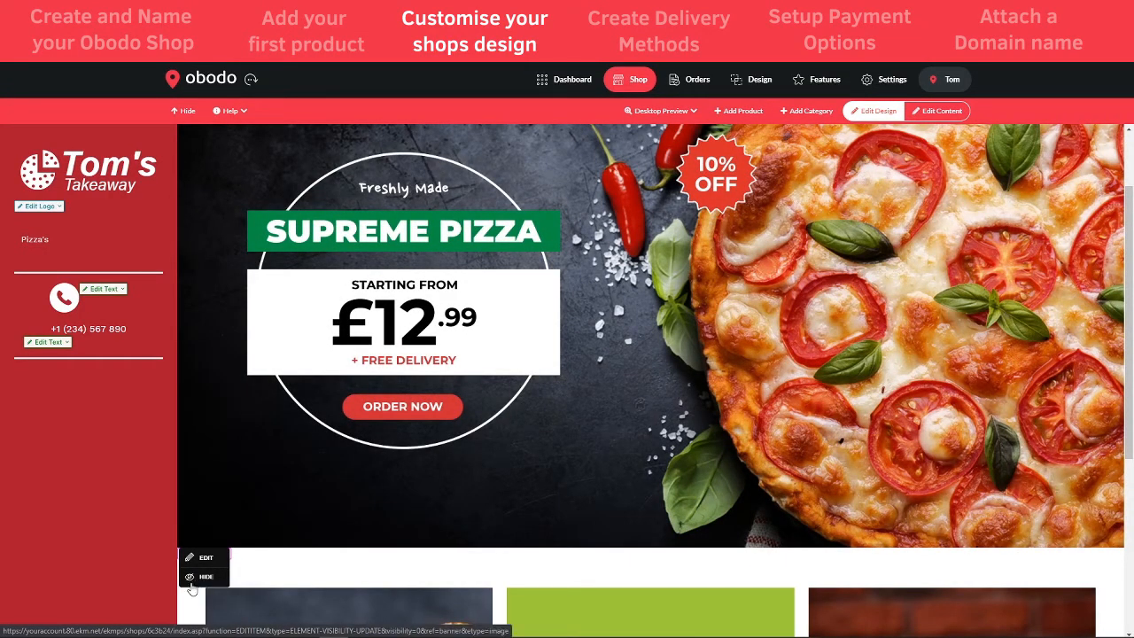
{"action": "left_click", "coordinate": [193, 581]}
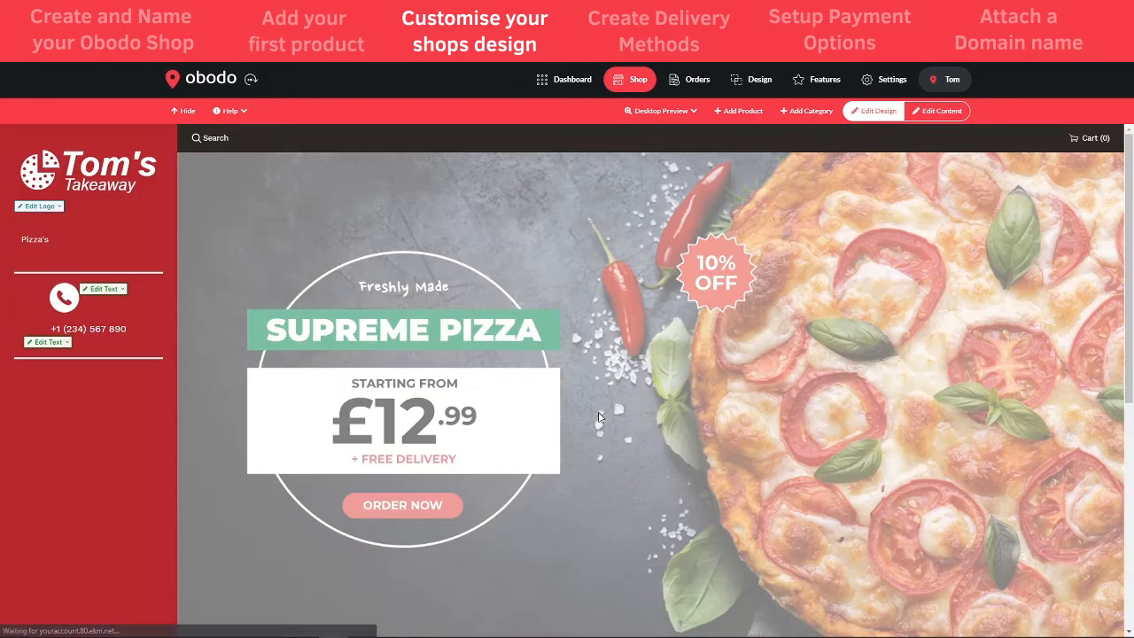
- Preview the storefront with Edit Design off, then turn Edit Design back on
{"action": "scroll", "coordinate": [599, 415], "scroll_direction": "down", "scroll_amount": 4}
{"action": "scroll", "coordinate": [841, 398], "scroll_direction": "up", "scroll_amount": 3}
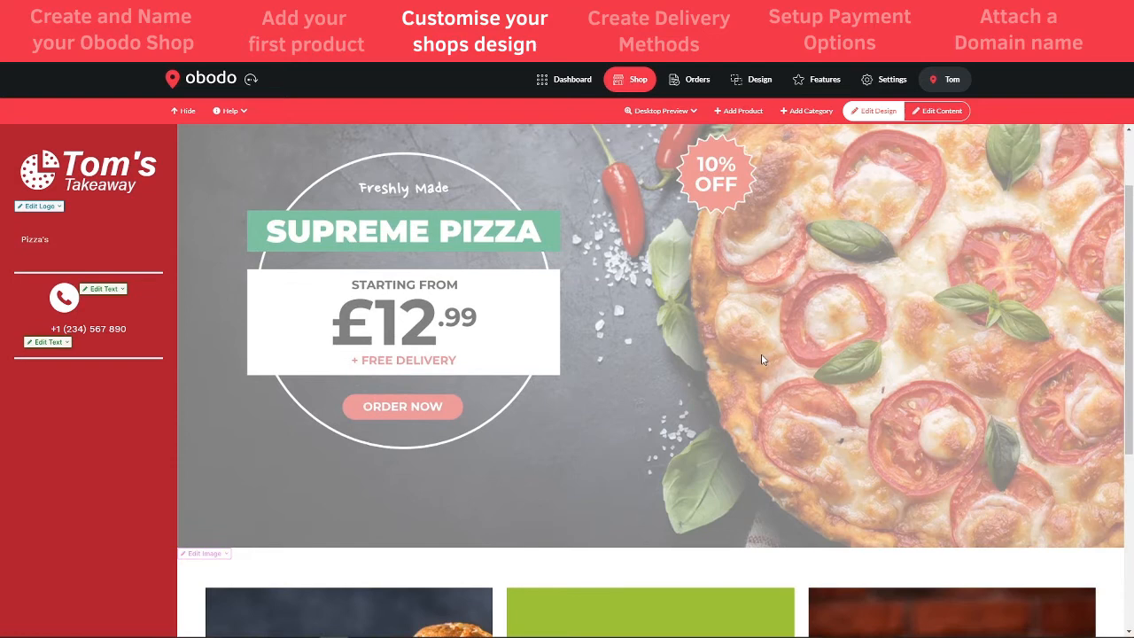
{"action": "left_click", "coordinate": [866, 117]}
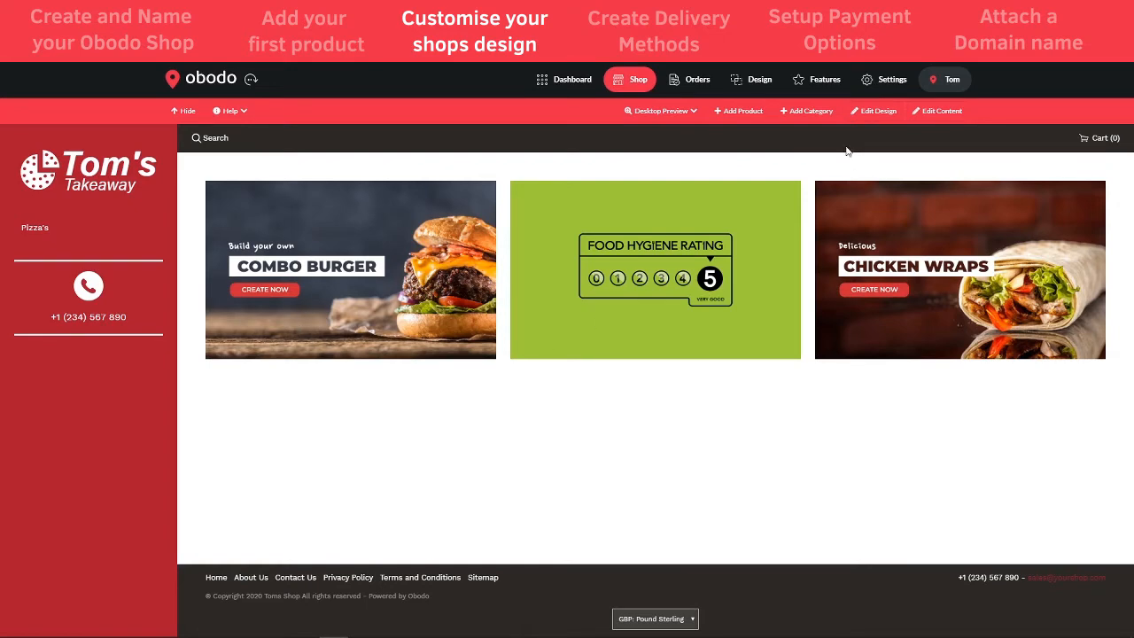
{"action": "left_click", "coordinate": [878, 111]}
{"action": "scroll", "coordinate": [348, 364], "scroll_direction": "down", "scroll_amount": 2}
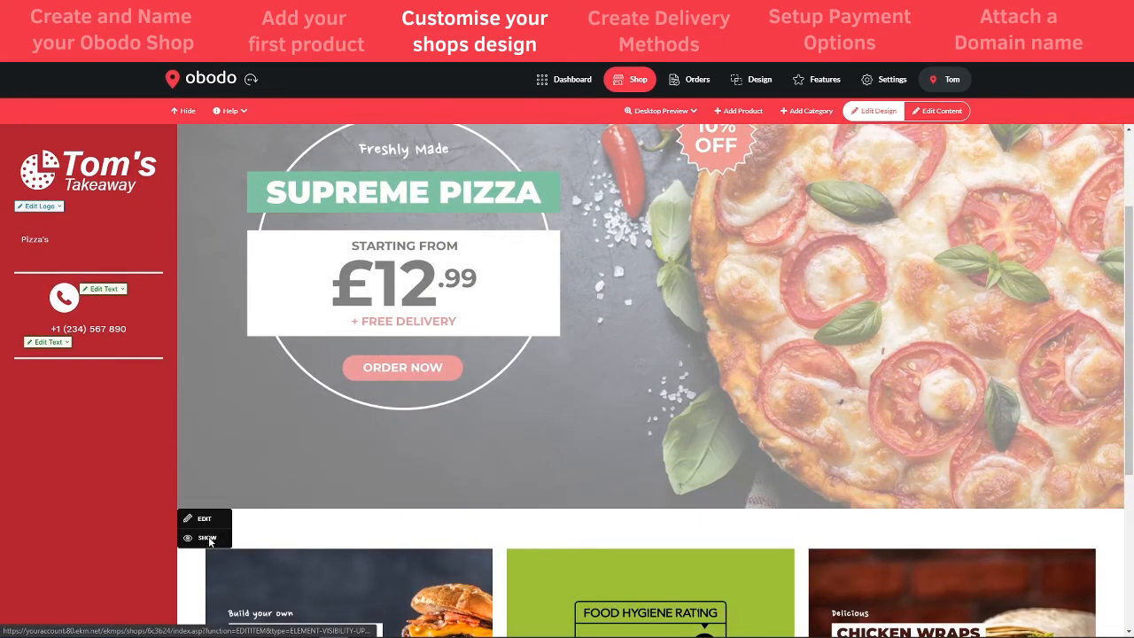
{"action": "left_click", "coordinate": [209, 541]}
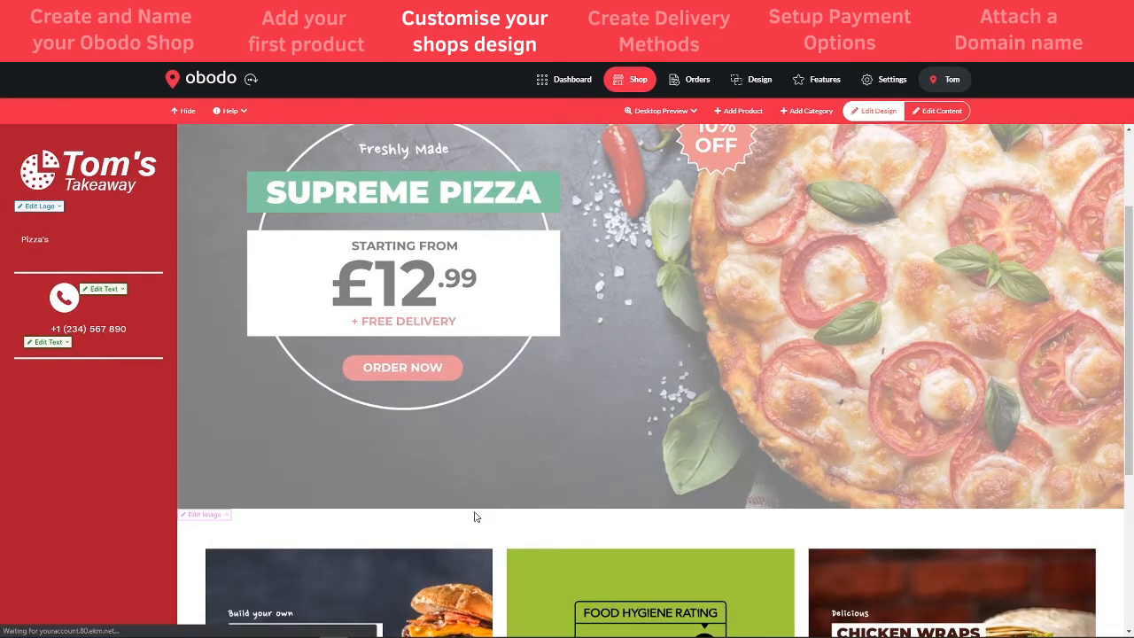
{"action": "scroll", "coordinate": [489, 456], "scroll_direction": "down", "scroll_amount": 3}
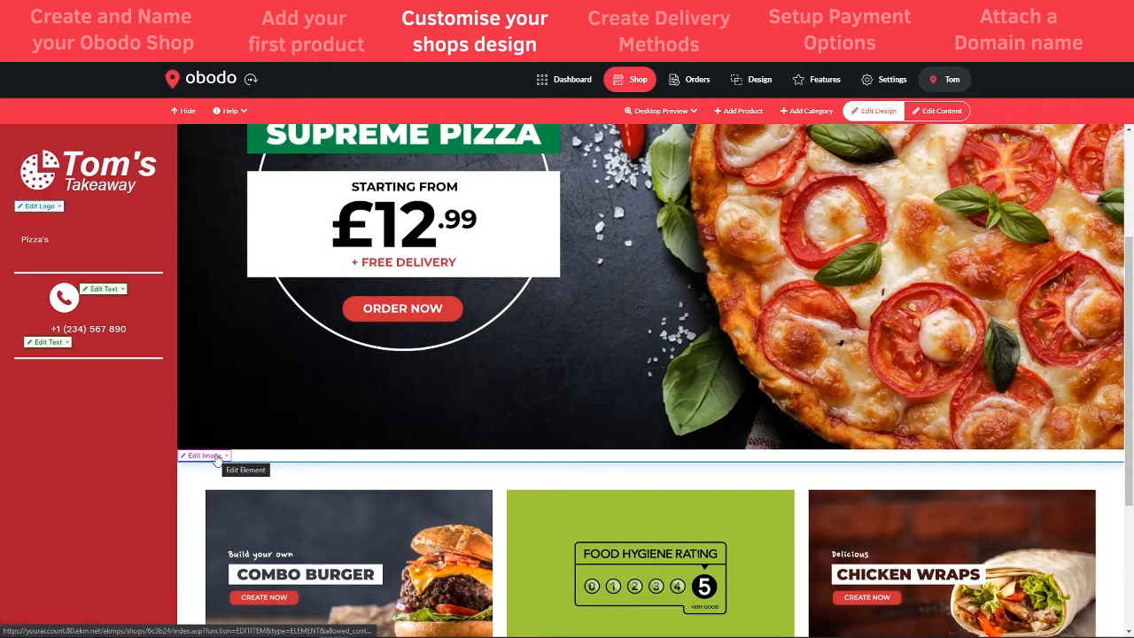
- Open the banner image's Content settings, note the 1605px x 838px size, and build a new image
{"action": "left_click", "coordinate": [216, 459]}
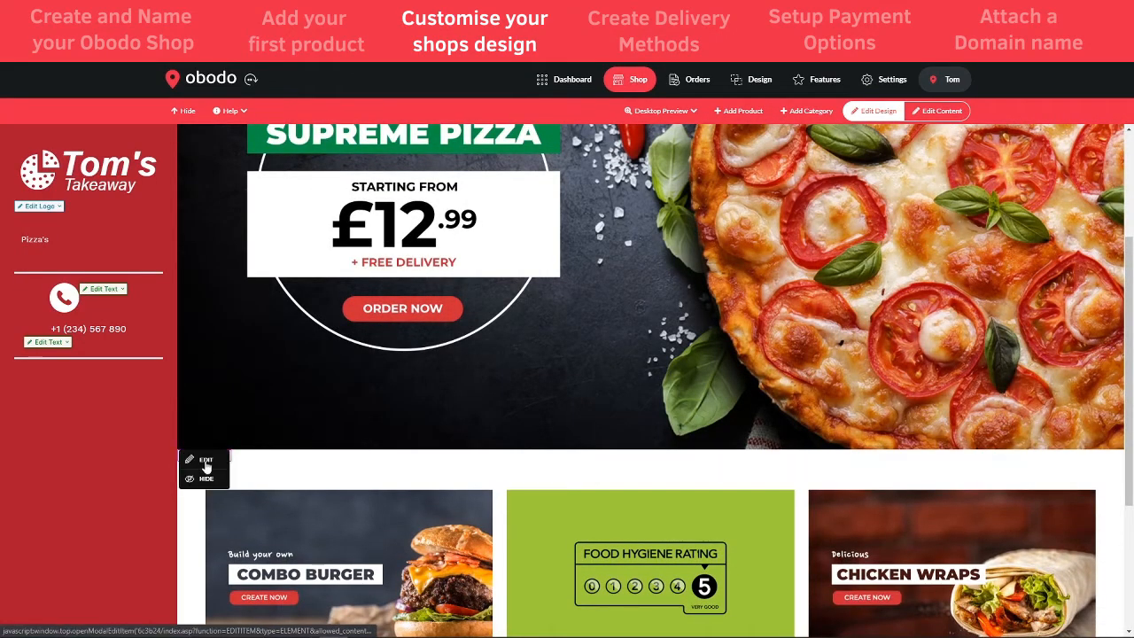
{"action": "left_click", "coordinate": [204, 461]}
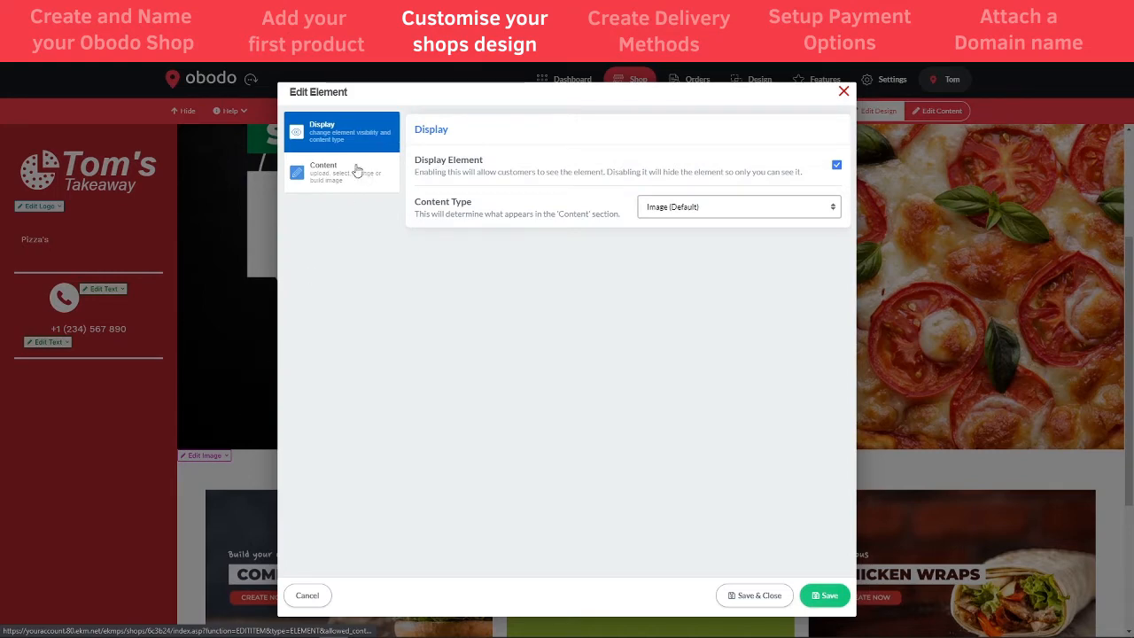
{"action": "left_click", "coordinate": [325, 177]}
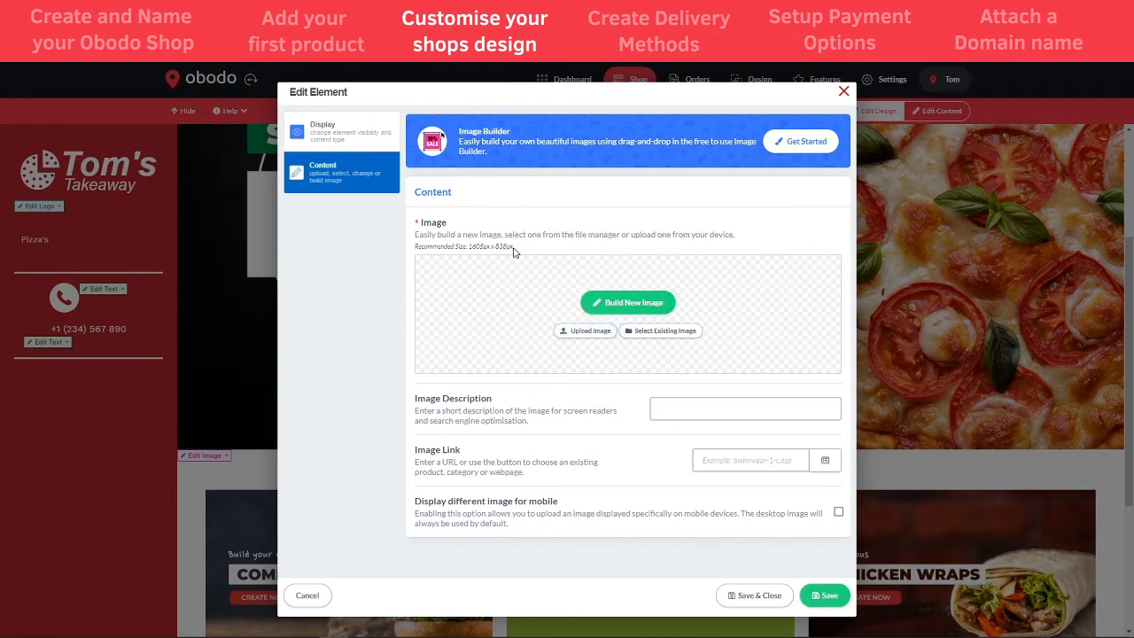
{"action": "left_click_drag", "start_coordinate": [516, 247], "coordinate": [474, 249]}
{"action": "left_click", "coordinate": [521, 253]}
{"action": "left_click", "coordinate": [616, 304]}
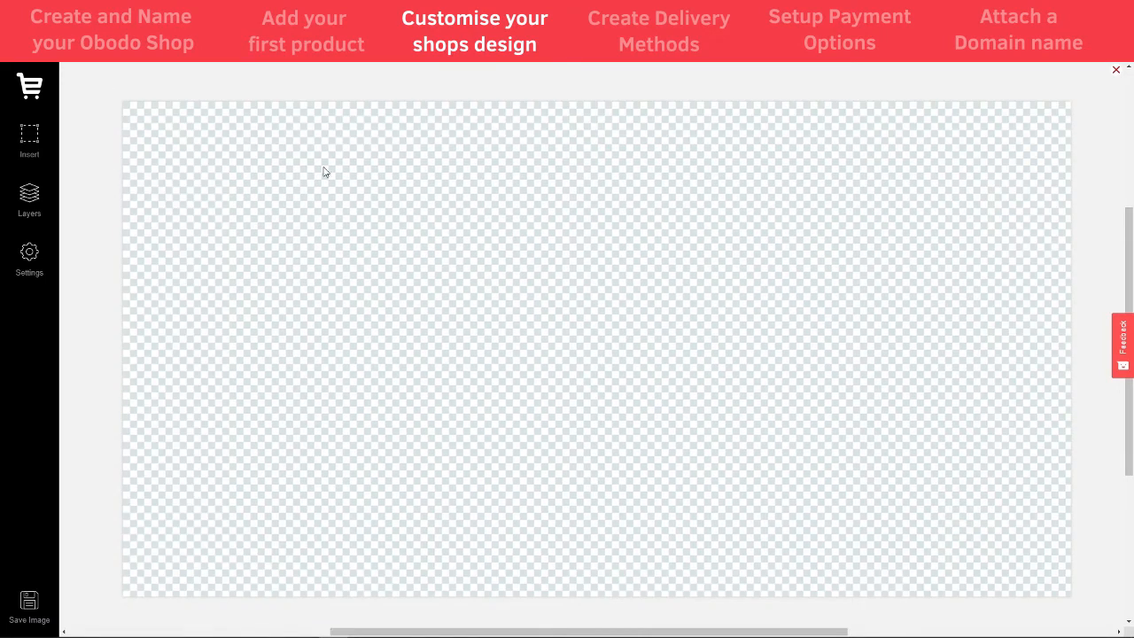
- Insert the hand-held pizza slice photo from an Unsplash search for 'pizza'
{"action": "left_click", "coordinate": [31, 137]}
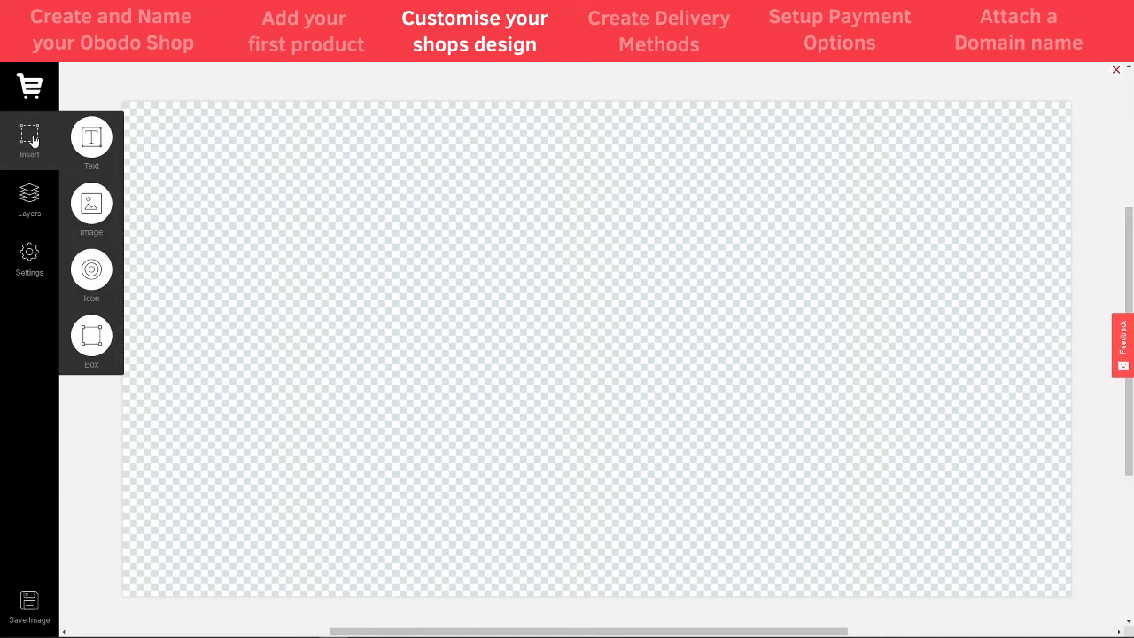
{"action": "left_click", "coordinate": [92, 206]}
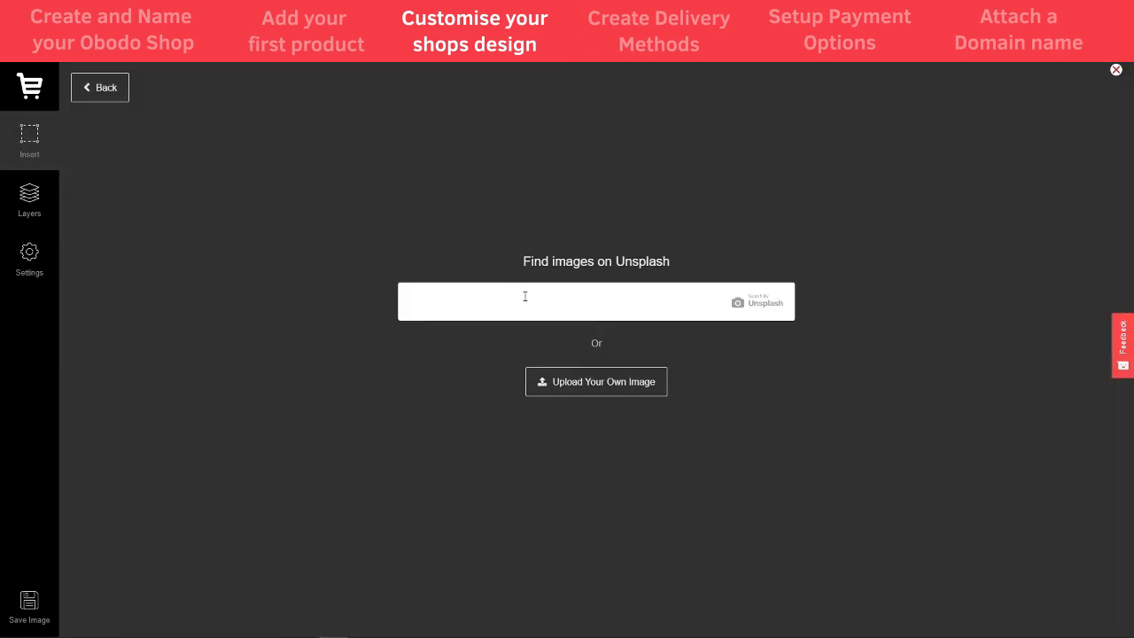
{"action": "type", "text": "pizza"}
{"action": "key", "text": "Return"}
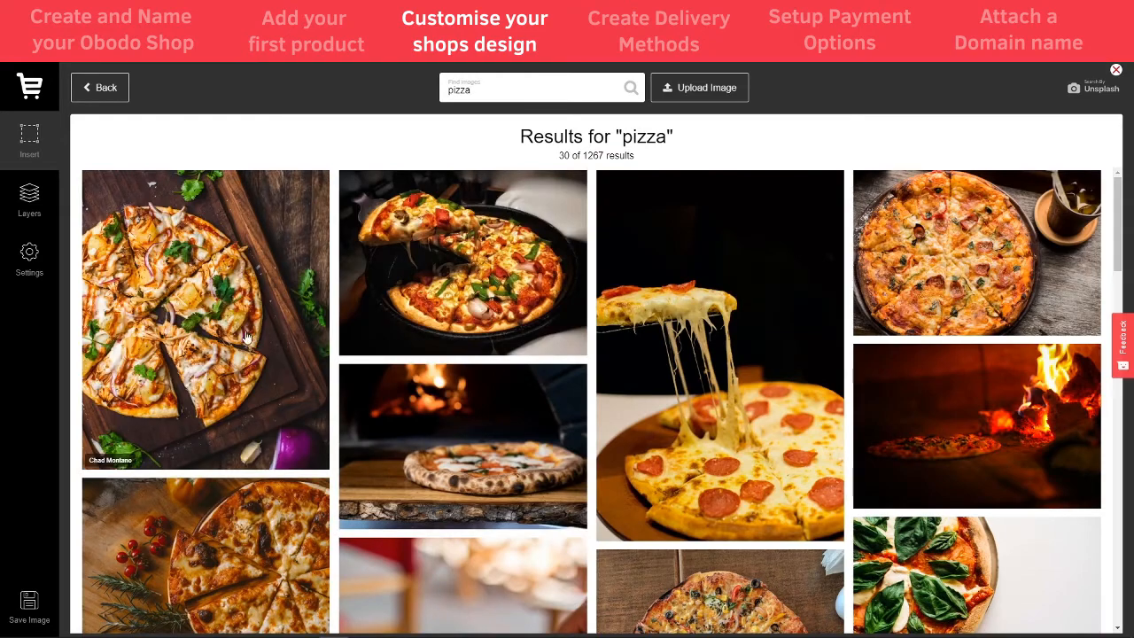
{"action": "scroll", "coordinate": [546, 365], "scroll_direction": "down", "scroll_amount": 2}
{"action": "scroll", "coordinate": [545, 365], "scroll_direction": "down", "scroll_amount": 10}
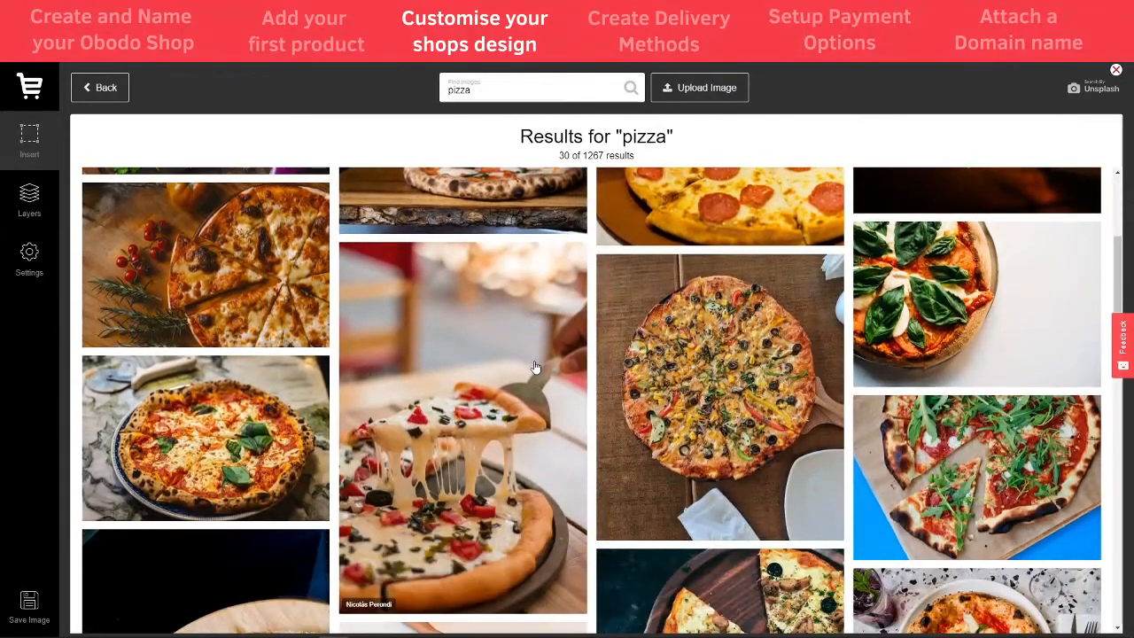
{"action": "scroll", "coordinate": [549, 379], "scroll_direction": "down", "scroll_amount": 10}
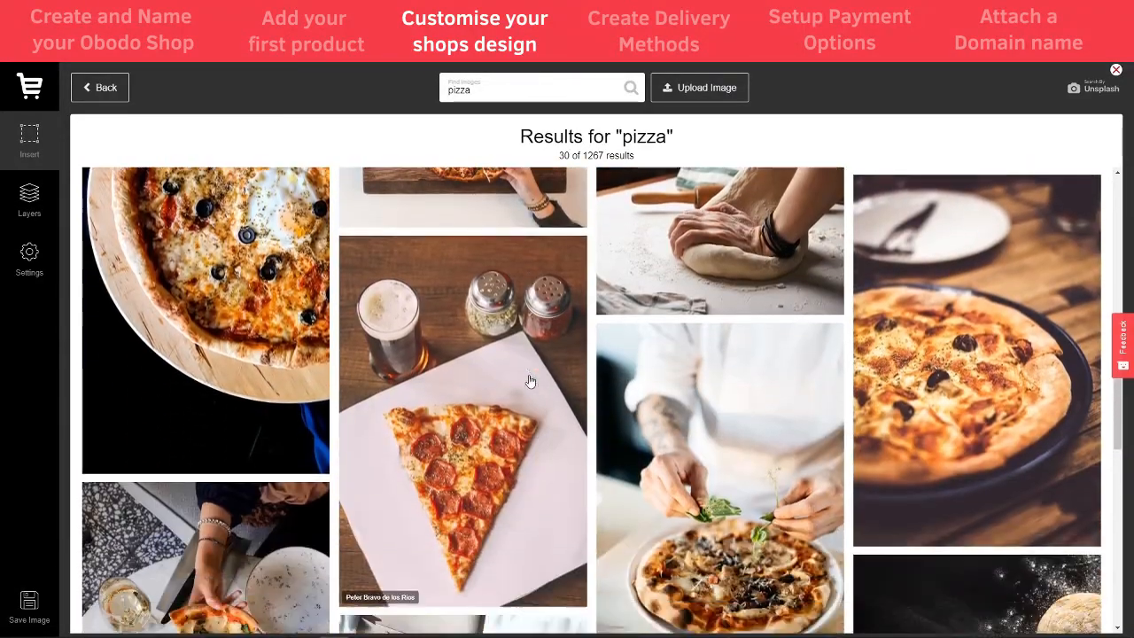
{"action": "scroll", "coordinate": [526, 384], "scroll_direction": "down", "scroll_amount": 8}
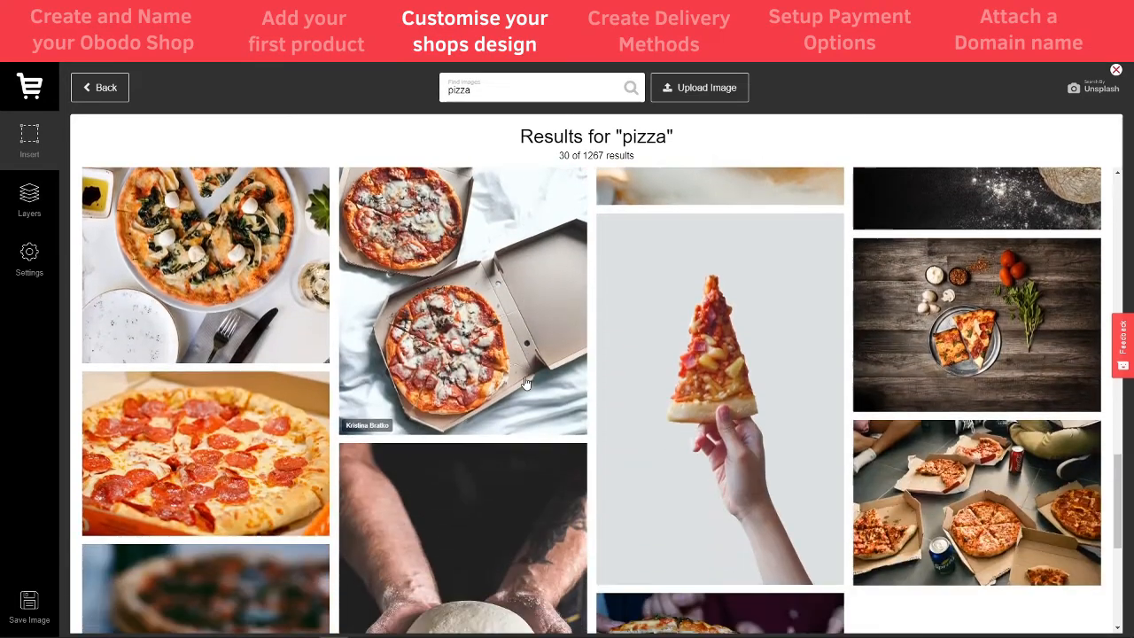
{"action": "scroll", "coordinate": [526, 384], "scroll_direction": "down", "scroll_amount": 5}
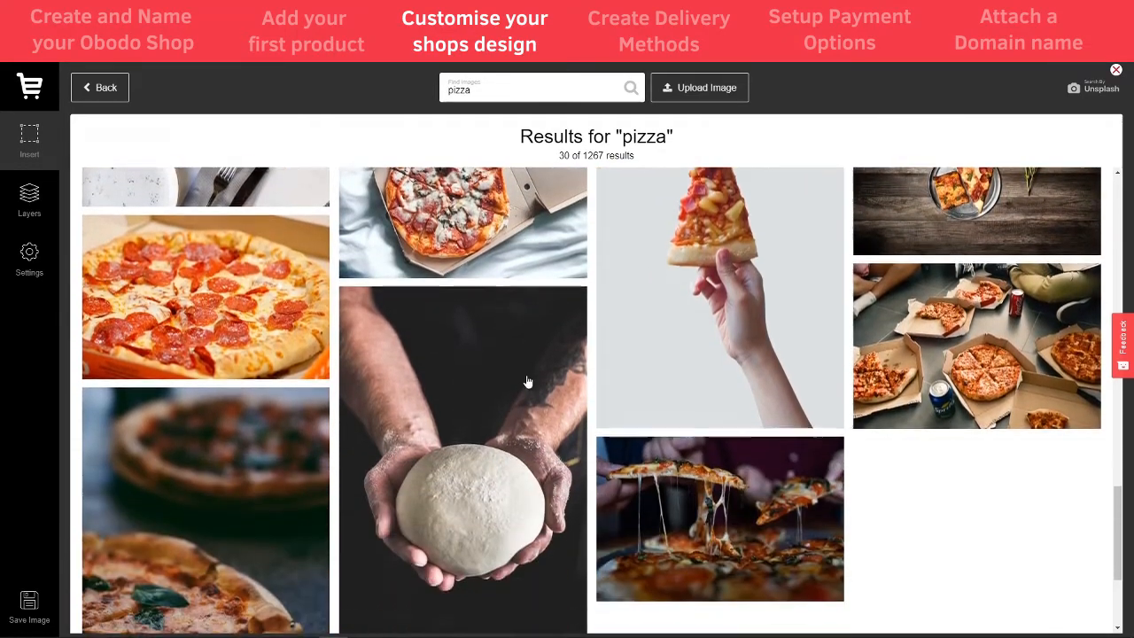
{"action": "scroll", "coordinate": [542, 388], "scroll_direction": "up", "scroll_amount": 1}
{"action": "scroll", "coordinate": [544, 388], "scroll_direction": "up", "scroll_amount": 6}
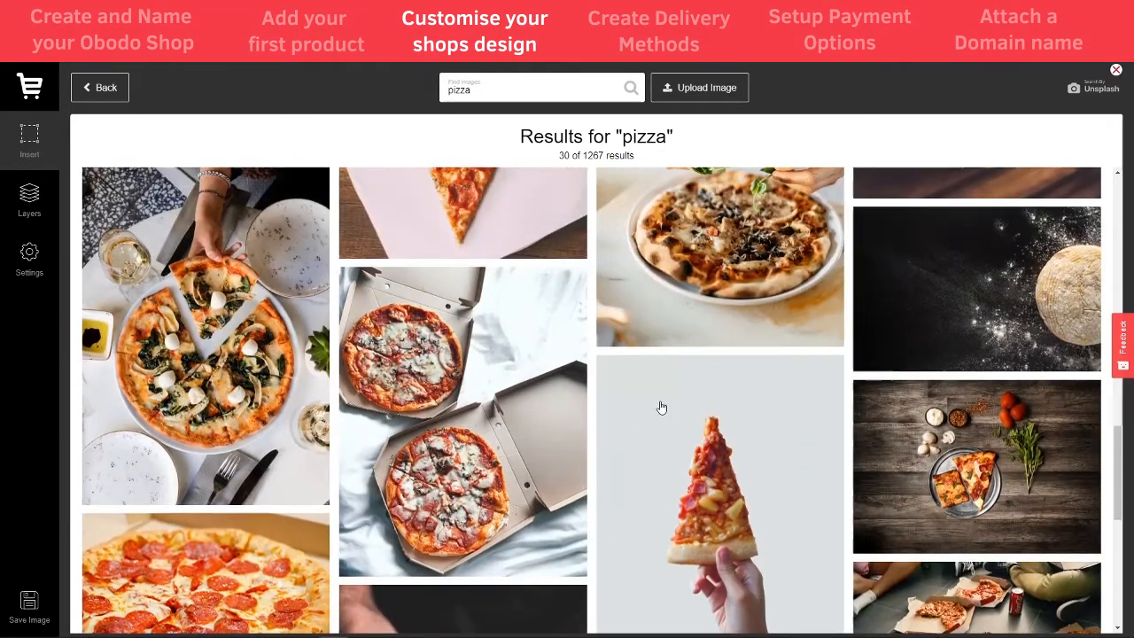
{"action": "scroll", "coordinate": [662, 408], "scroll_direction": "down", "scroll_amount": 3}
{"action": "left_click", "coordinate": [700, 377]}
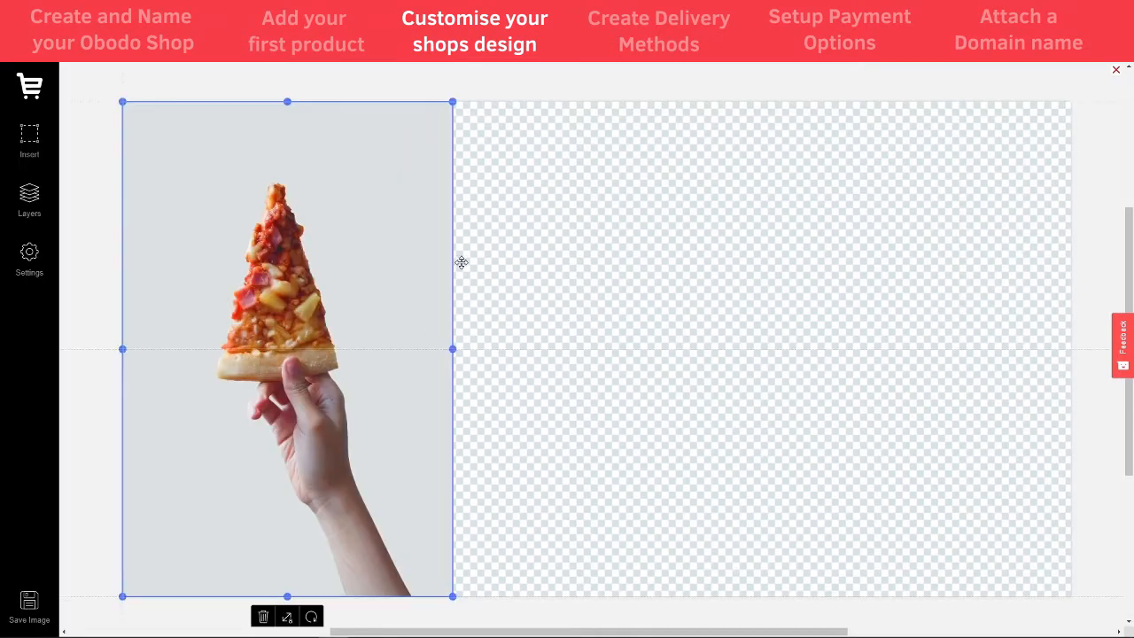
- Rotate the pizza photo about 90° and enlarge it to full canvas height from the bottom-left corner
{"action": "left_click_drag", "start_coordinate": [450, 99], "coordinate": [552, 71]}
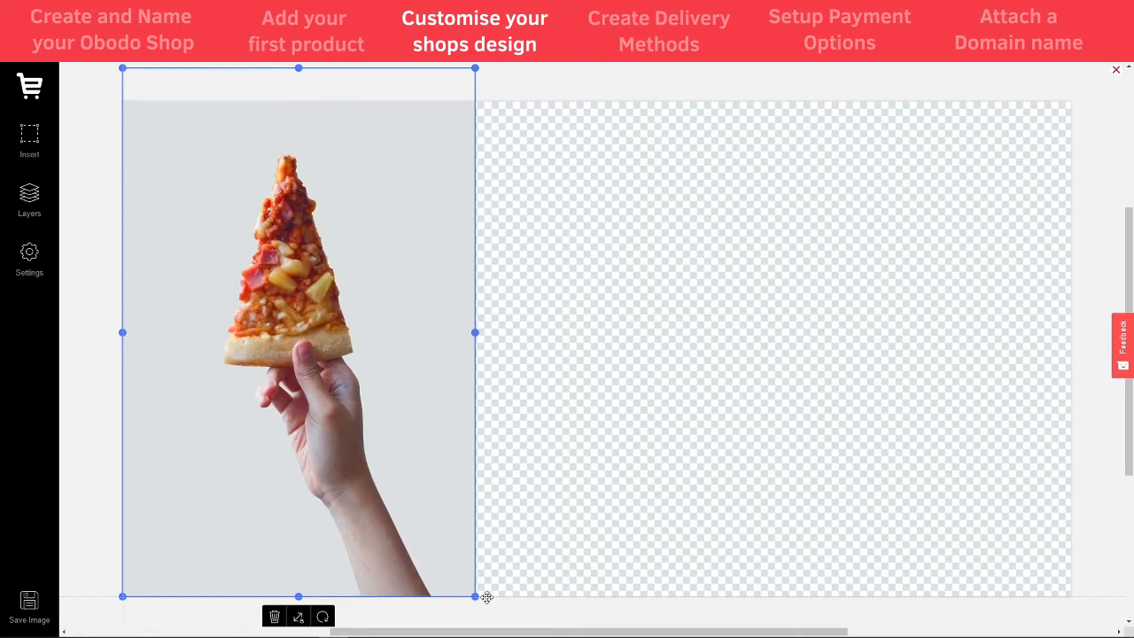
{"action": "left_click_drag", "start_coordinate": [483, 597], "coordinate": [796, 1]}
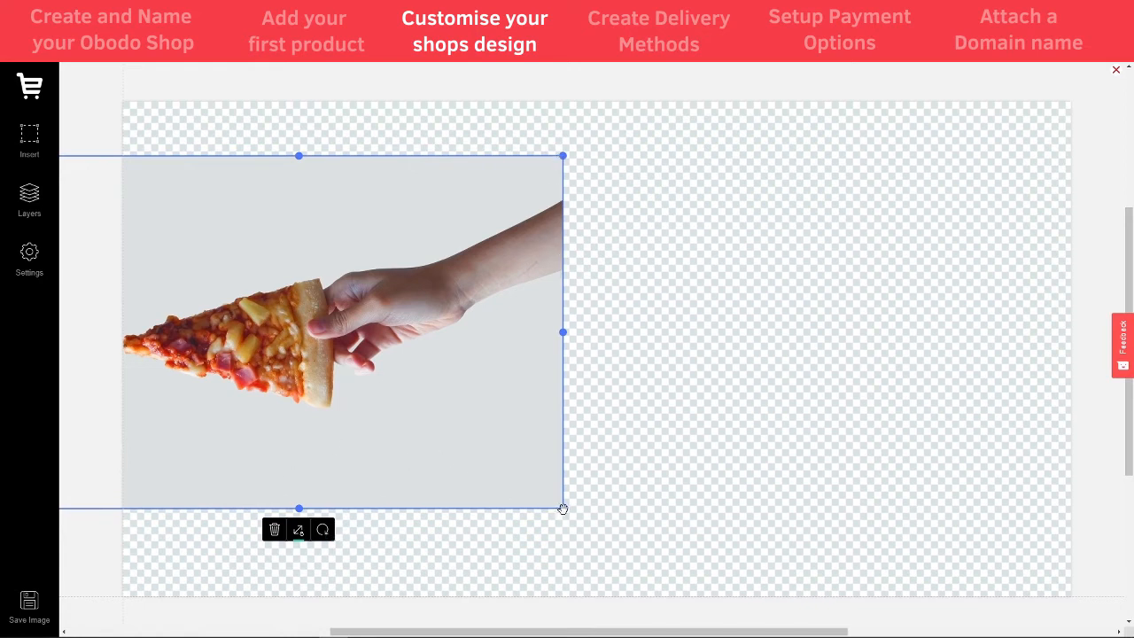
{"action": "left_click_drag", "start_coordinate": [562, 509], "coordinate": [755, 634]}
{"action": "left_click_drag", "start_coordinate": [596, 496], "coordinate": [671, 458]}
{"action": "left_click_drag", "start_coordinate": [842, 596], "coordinate": [913, 631]}
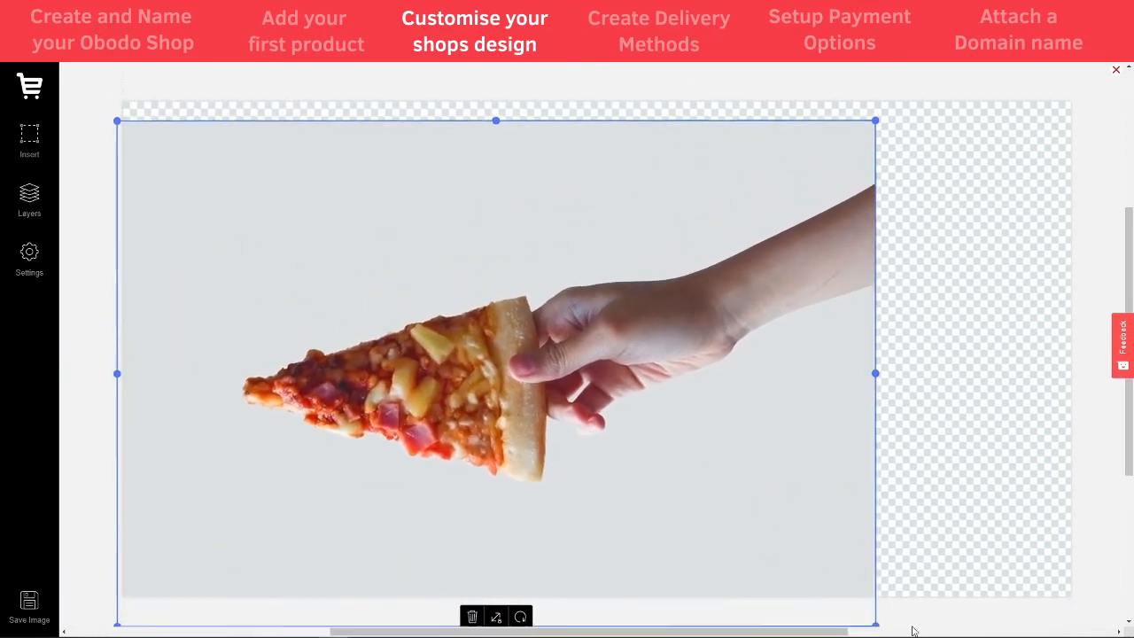
{"action": "left_click_drag", "start_coordinate": [813, 546], "coordinate": [817, 520]}
{"action": "key", "text": "Escape"}
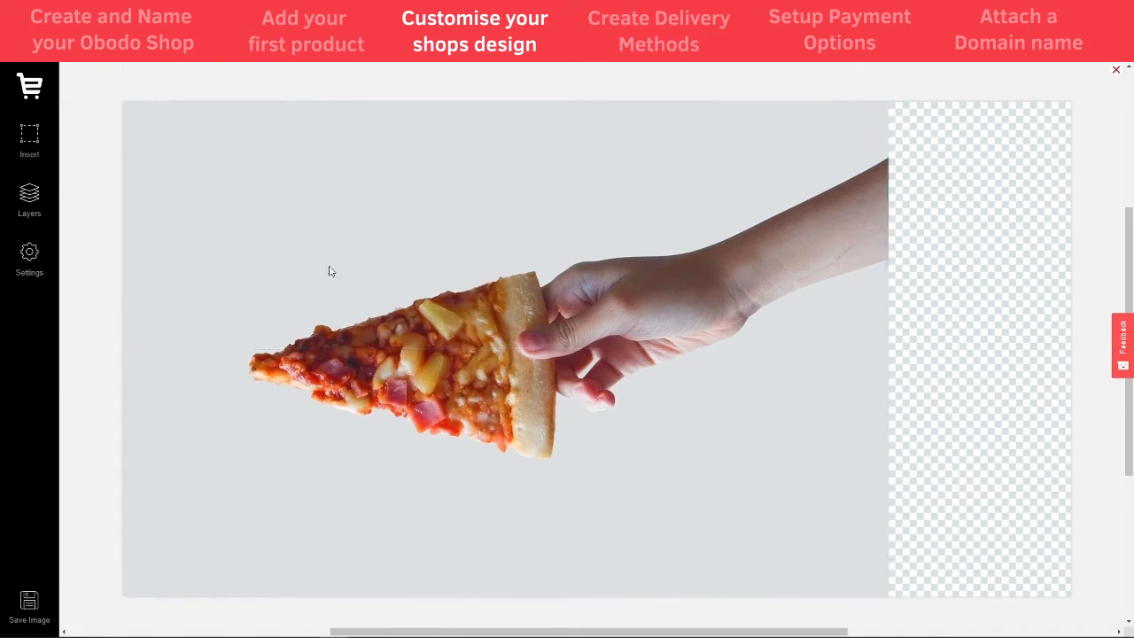
- Draw a box over the transparent right-hand strip of the banner and colour it bright red
{"action": "left_click", "coordinate": [28, 137]}
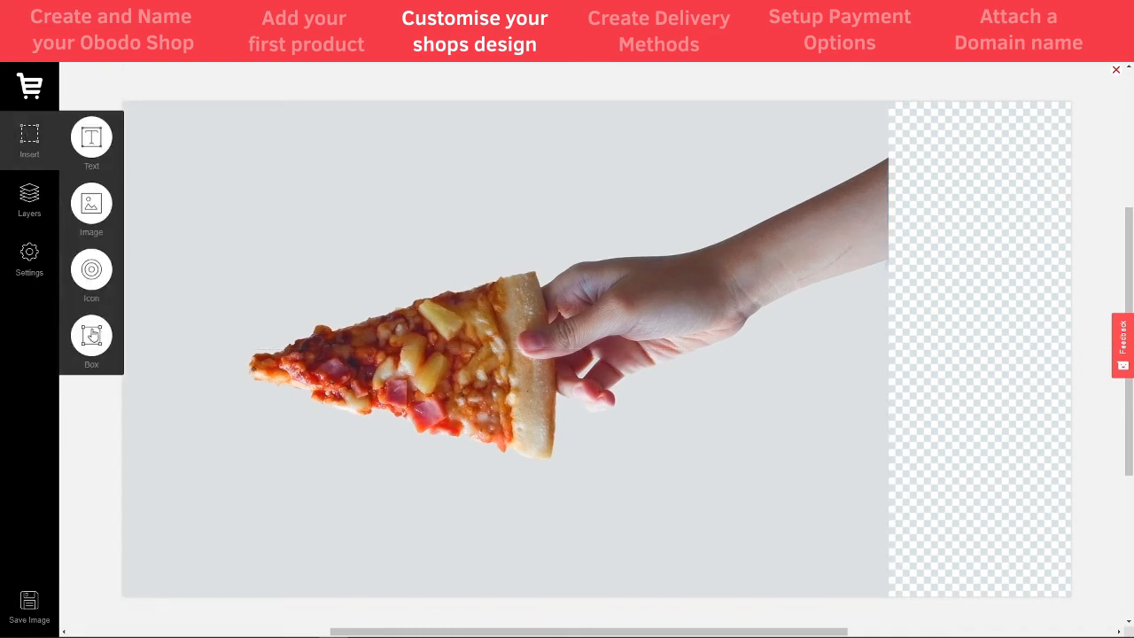
{"action": "left_click", "coordinate": [97, 328]}
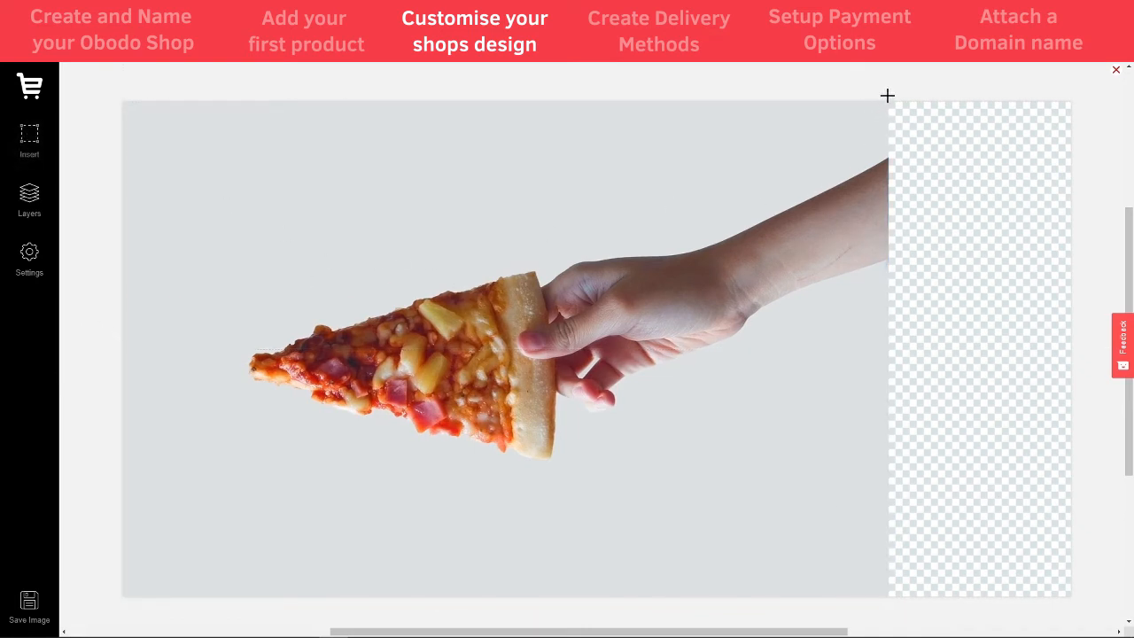
{"action": "mouse_move", "coordinate": [887, 95]}
{"action": "left_mouse_down"}
{"action": "mouse_move", "coordinate": [1015, 417]}
{"action": "mouse_move", "coordinate": [1071, 608]}
{"action": "left_mouse_up"}
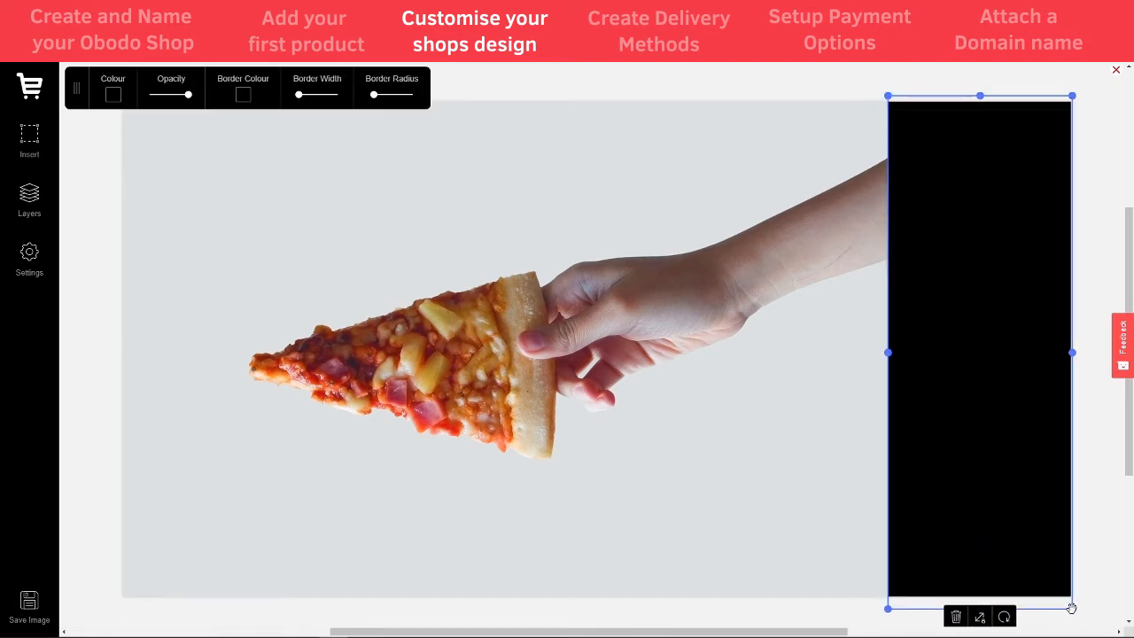
{"action": "left_click", "coordinate": [111, 99]}
{"action": "left_click_drag", "start_coordinate": [168, 151], "coordinate": [186, 120]}
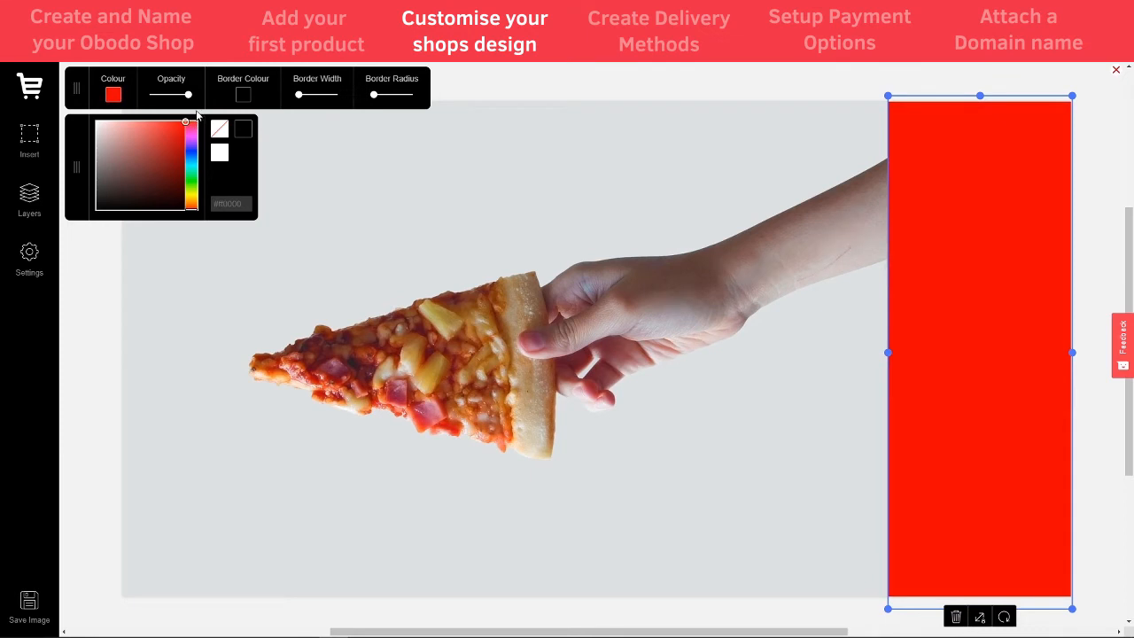
{"action": "left_click", "coordinate": [197, 113]}
- Set the red panel's fill hex value to #ff0000 and deselect it
{"action": "left_click", "coordinate": [1003, 260]}
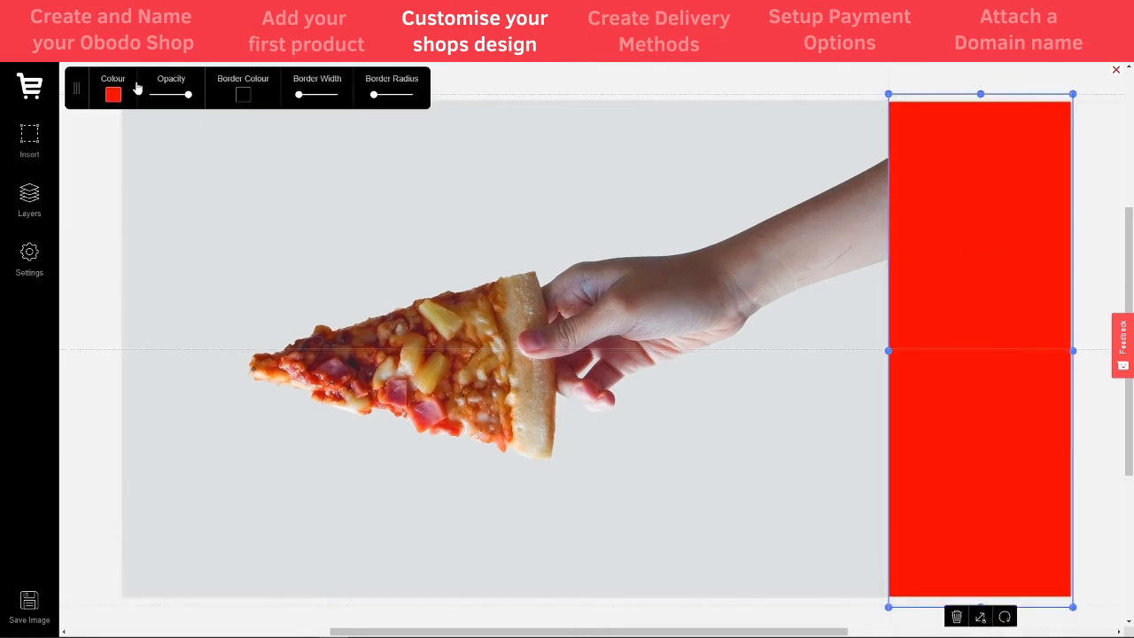
{"action": "left_click", "coordinate": [115, 97]}
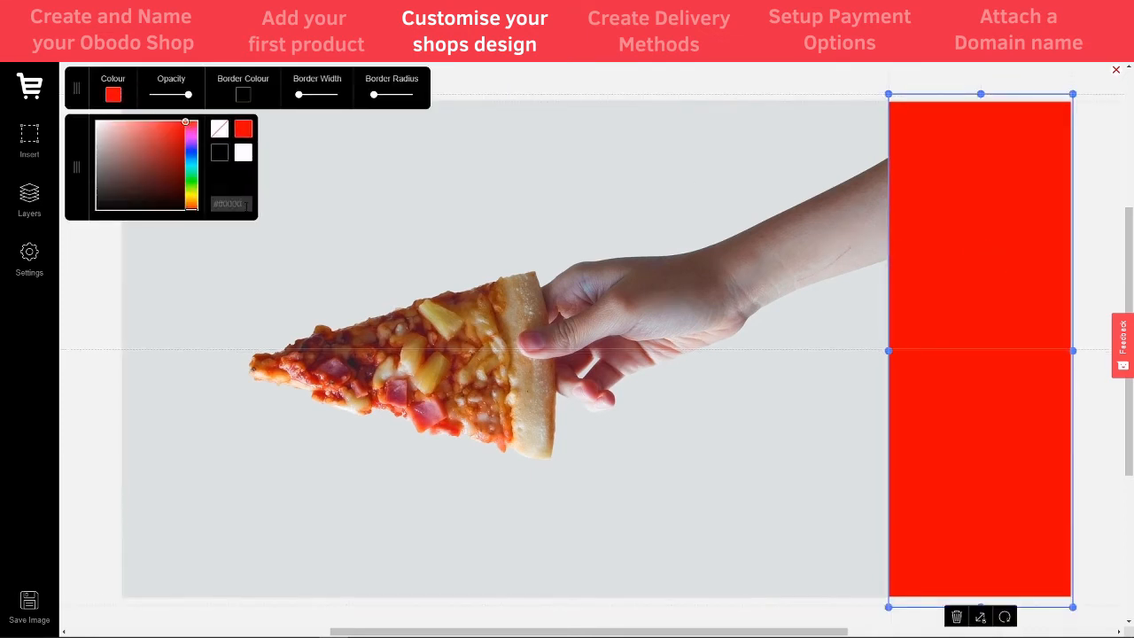
{"action": "left_click", "coordinate": [241, 203]}
{"action": "left_click_drag", "start_coordinate": [243, 203], "coordinate": [217, 204]}
{"action": "left_click", "coordinate": [422, 184]}
{"action": "left_click", "coordinate": [35, 142]}
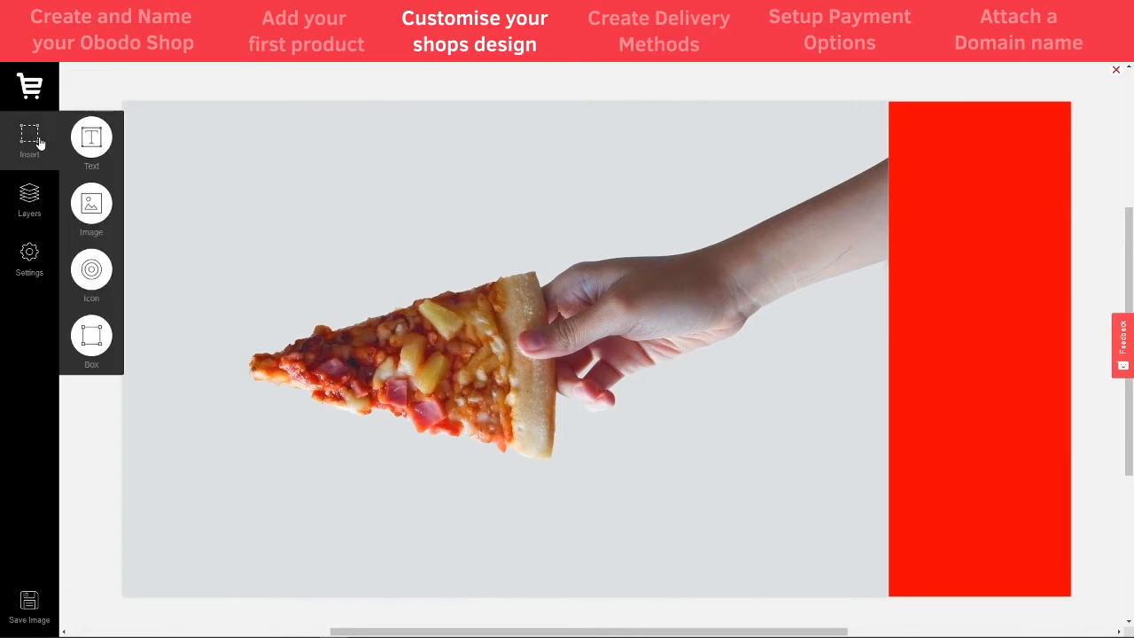
- Add a text element on the red panel, coloured white with a larger font
{"action": "left_click", "coordinate": [92, 140]}
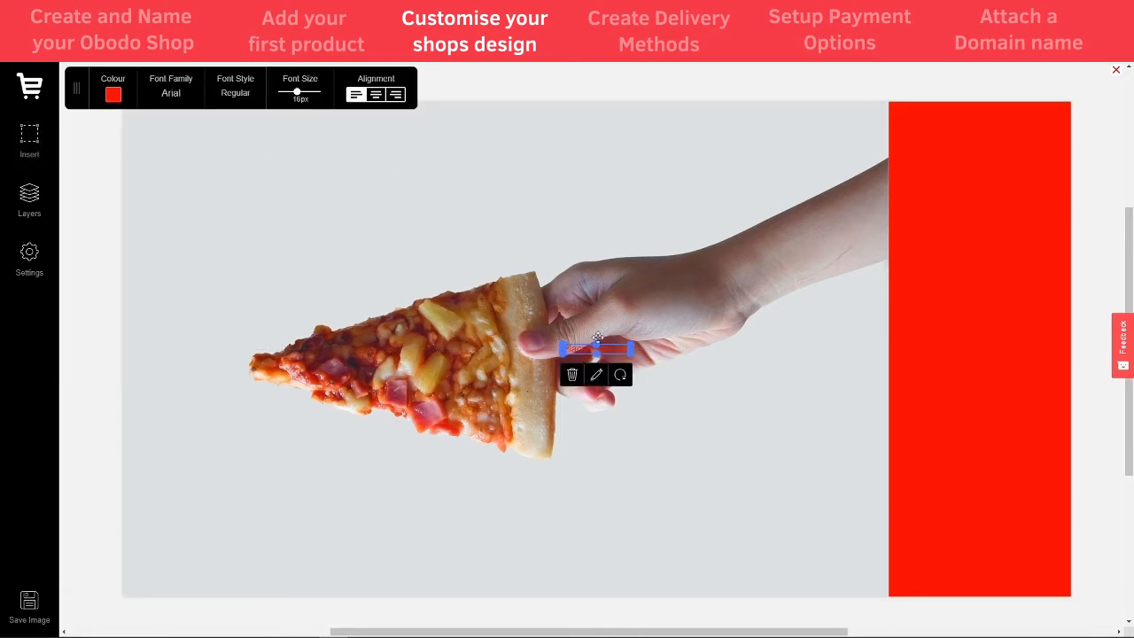
{"action": "left_click_drag", "start_coordinate": [598, 337], "coordinate": [990, 299]}
{"action": "left_click", "coordinate": [112, 93]}
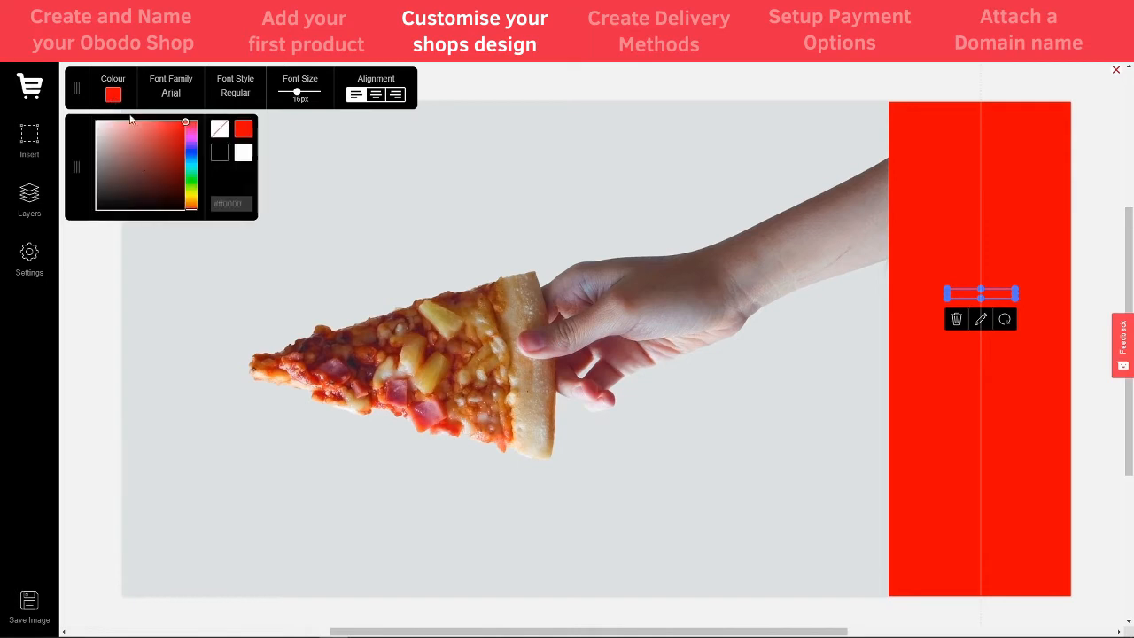
{"action": "left_click", "coordinate": [217, 123]}
{"action": "left_click", "coordinate": [241, 96]}
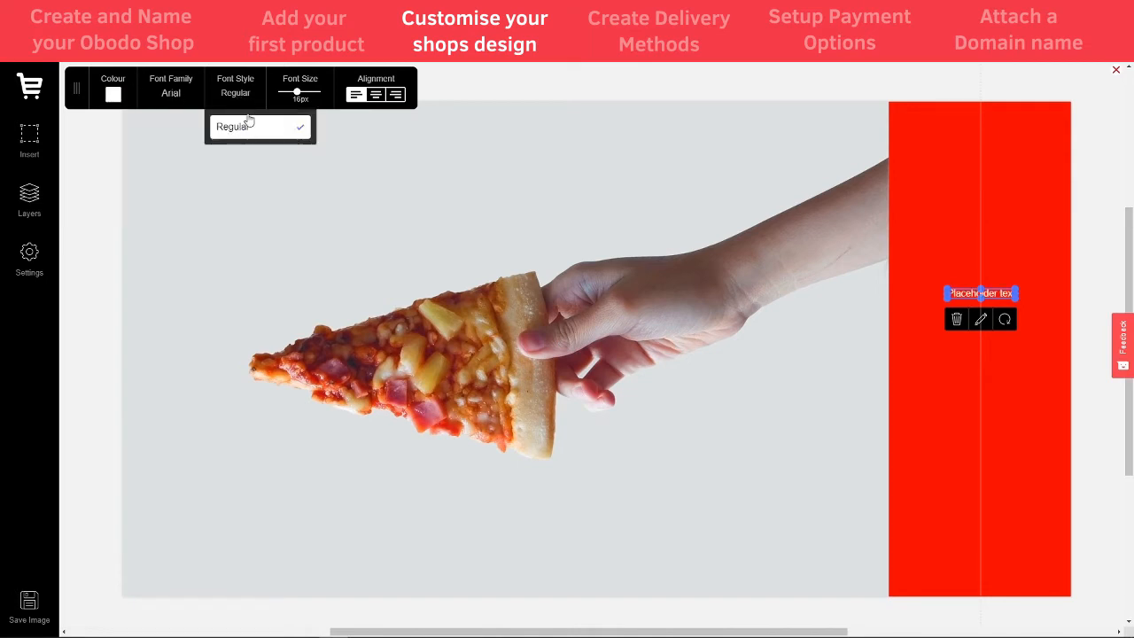
{"action": "left_click_drag", "start_coordinate": [297, 97], "coordinate": [304, 97]}
{"action": "left_click_drag", "start_coordinate": [1006, 306], "coordinate": [964, 267]}
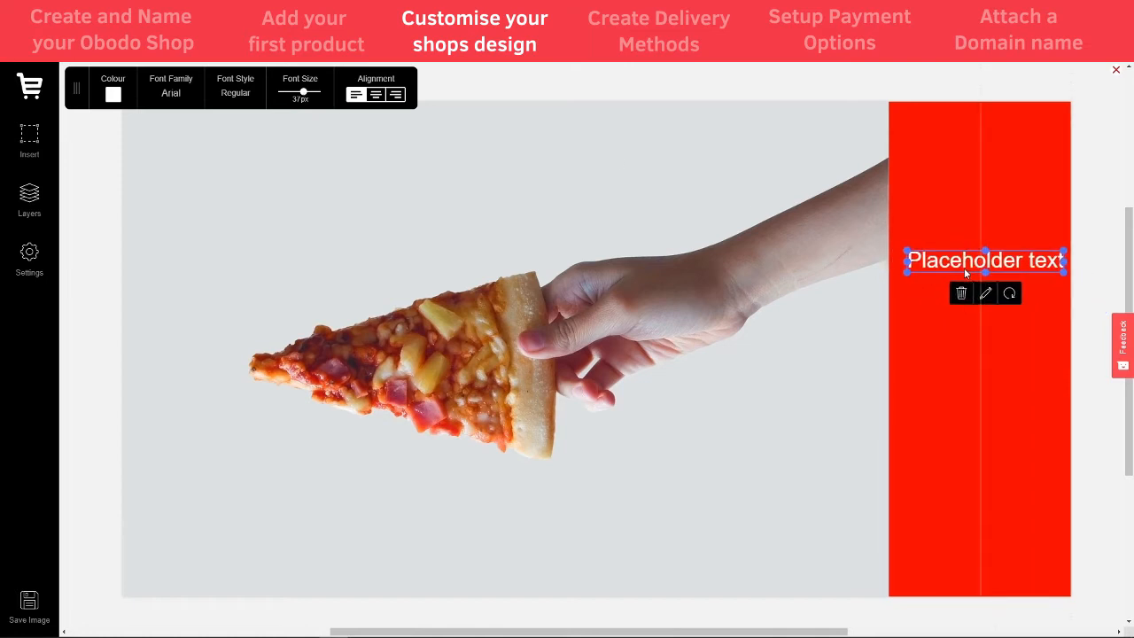
- Replace the placeholder with the text 'Welcome to Tom's Takeaway'
{"action": "double_click", "coordinate": [961, 262]}
{"action": "type", "text": "Welcomr"}
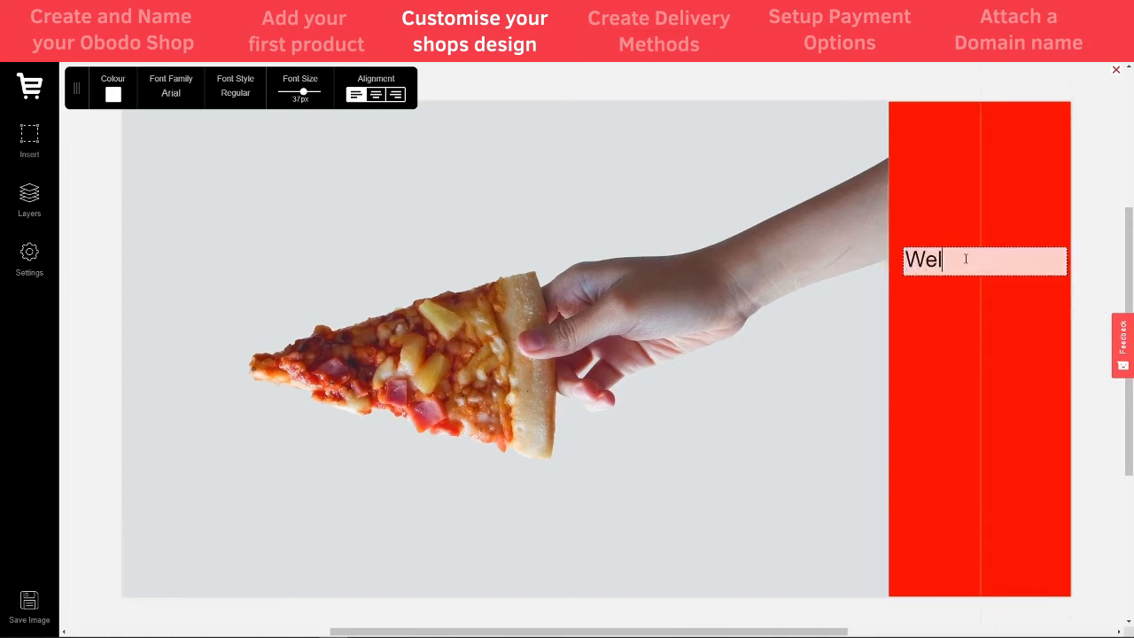
{"action": "key", "text": "BackSpace"}
{"action": "type", "text": "e yo"}
{"action": "key", "text": "BackSpace"}
{"action": "key", "text": "BackSpace"}
{"action": "type", "text": "to "}
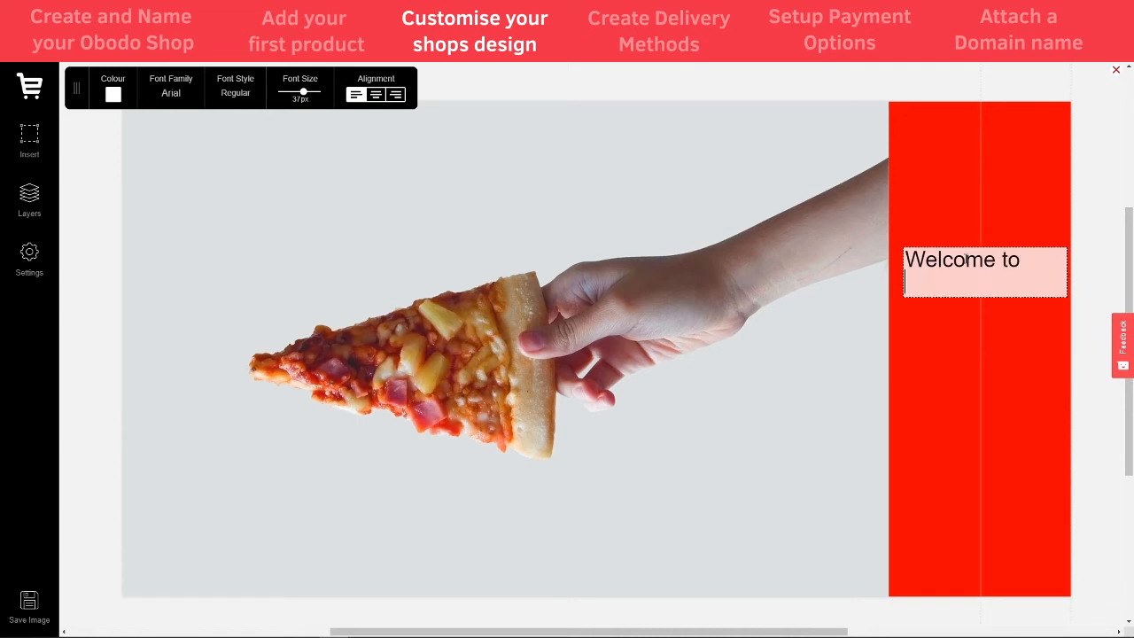
{"action": "type", "text": "Tom's Takeaway"}
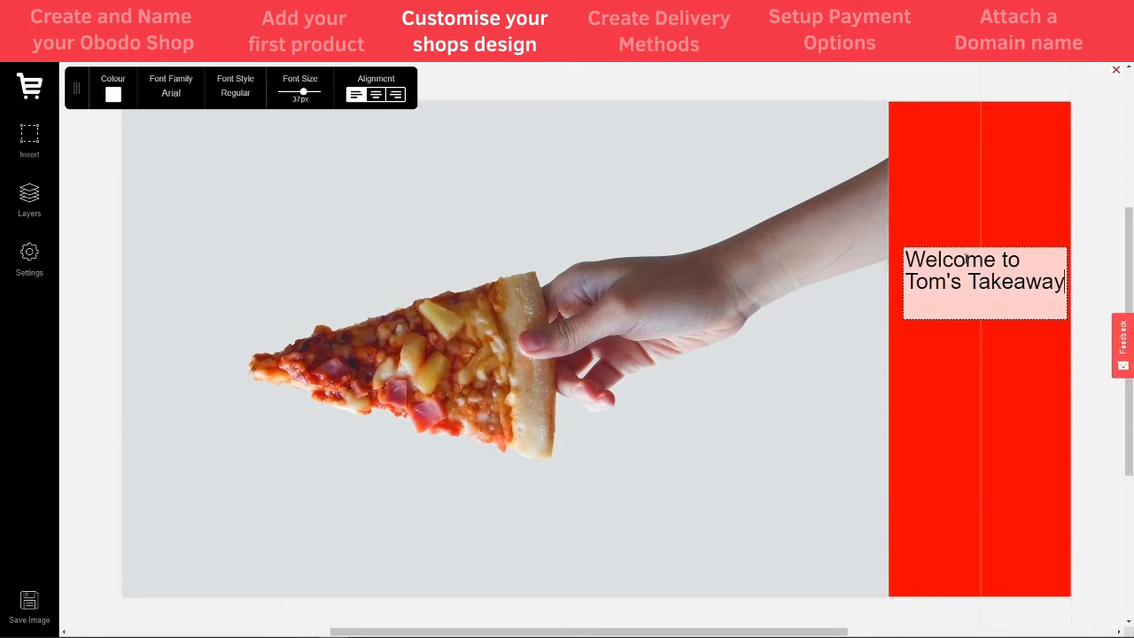
{"action": "key", "text": "shift+Home"}
- Centre-align the welcome text, move it up, and raise its size to 40px
{"action": "left_click", "coordinate": [1072, 312]}
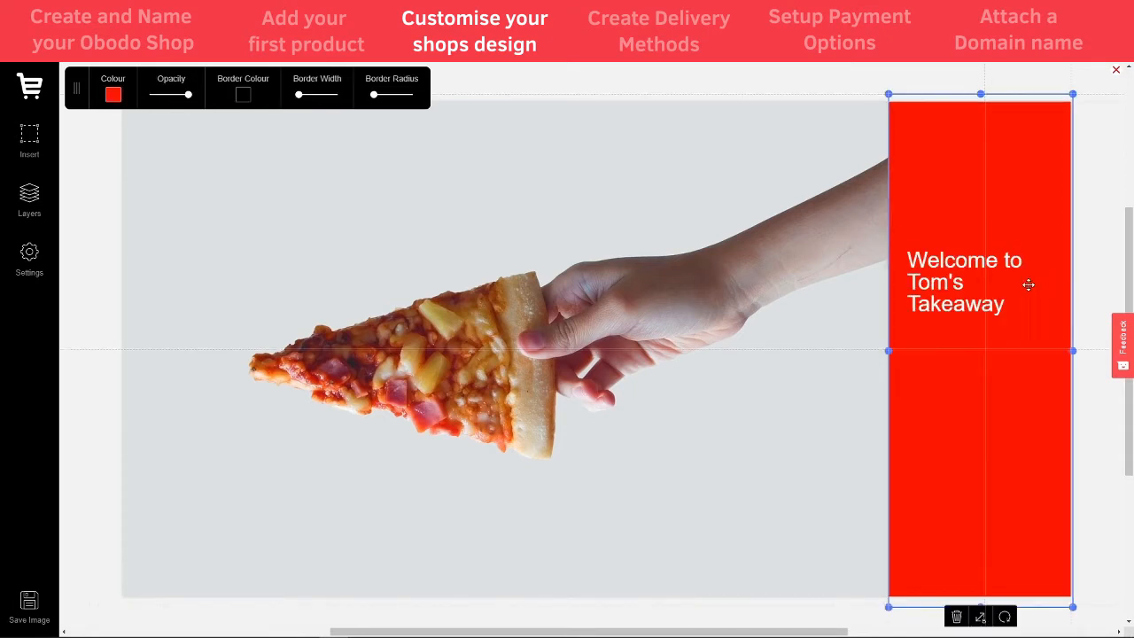
{"action": "left_click", "coordinate": [1015, 308]}
{"action": "left_click", "coordinate": [1015, 304]}
{"action": "key", "text": "ctrl+a"}
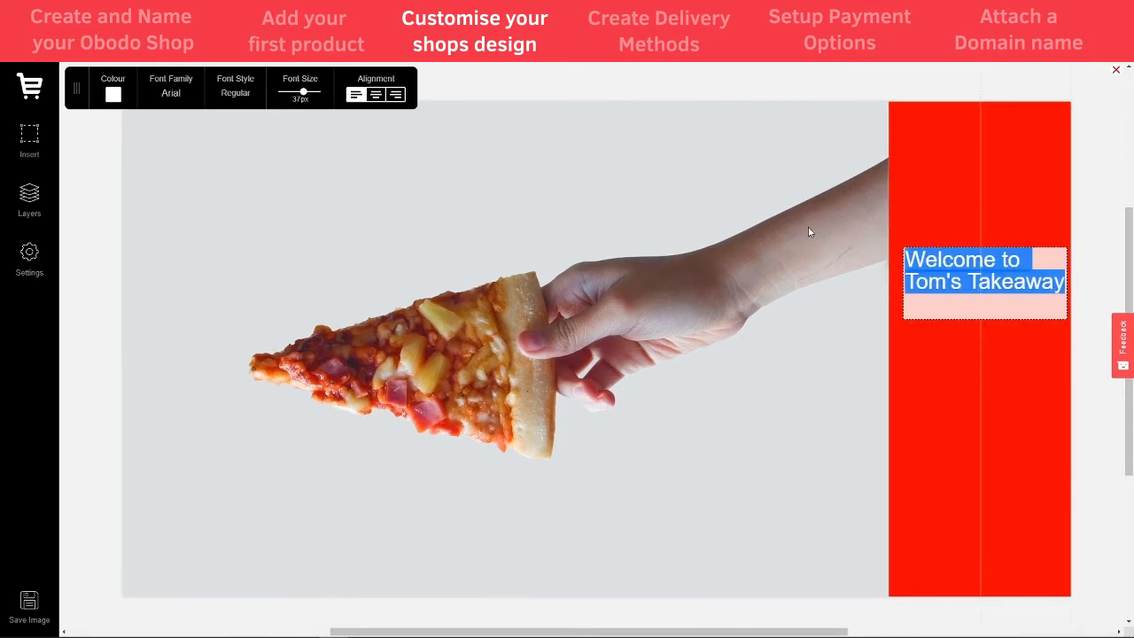
{"action": "left_click", "coordinate": [375, 94]}
{"action": "left_click_drag", "start_coordinate": [971, 282], "coordinate": [964, 241]}
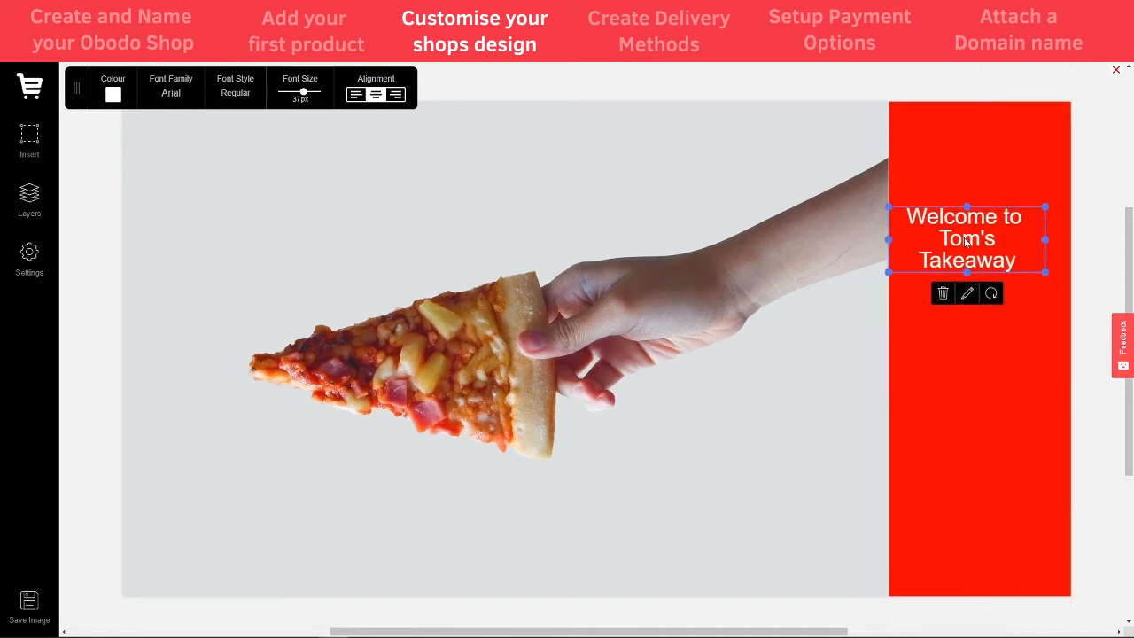
{"action": "left_click_drag", "start_coordinate": [304, 97], "coordinate": [307, 97]}
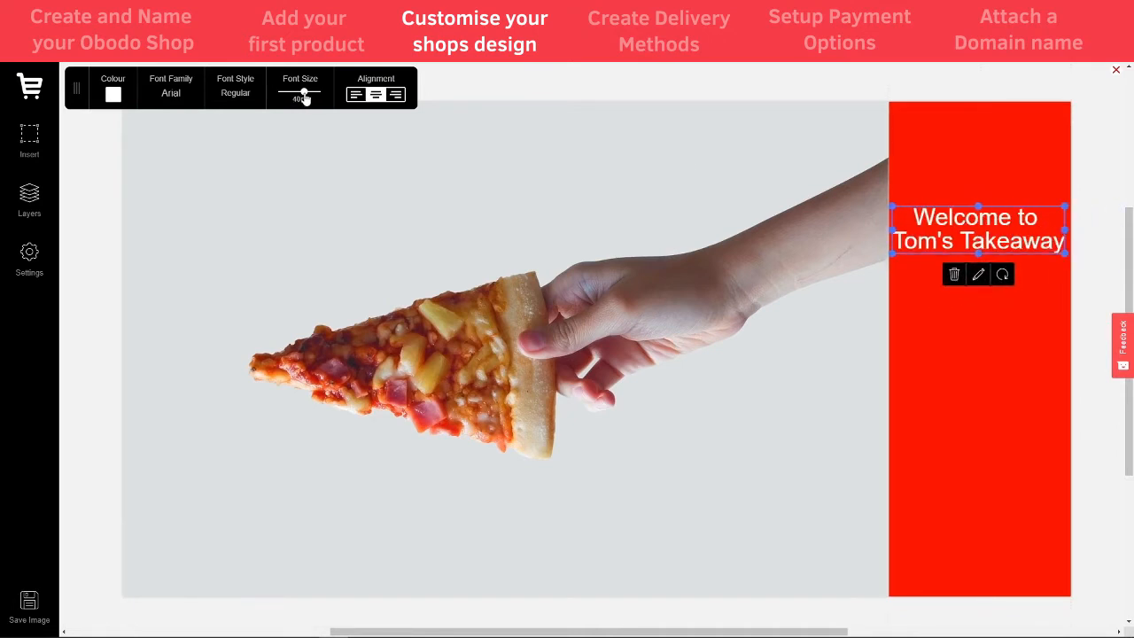
- Enlarge the text to 56px, wrap it inside the panel, and widen the panel leftward
{"action": "left_click_drag", "start_coordinate": [1063, 229], "coordinate": [1023, 277]}
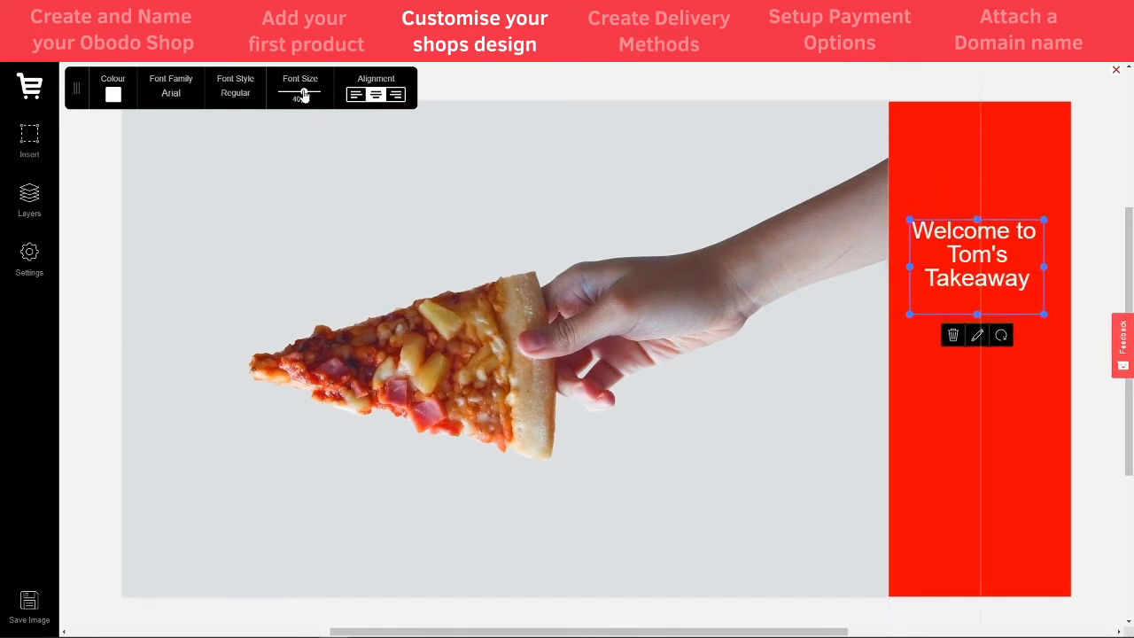
{"action": "left_click_drag", "start_coordinate": [304, 96], "coordinate": [306, 97]}
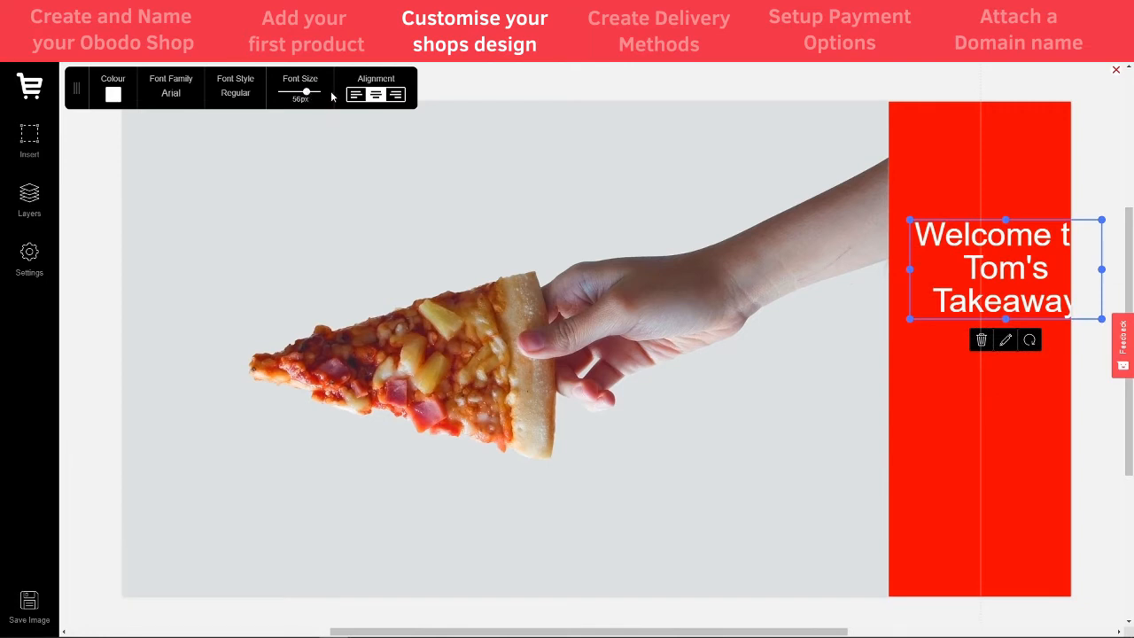
{"action": "left_click_drag", "start_coordinate": [1023, 270], "coordinate": [1002, 263]}
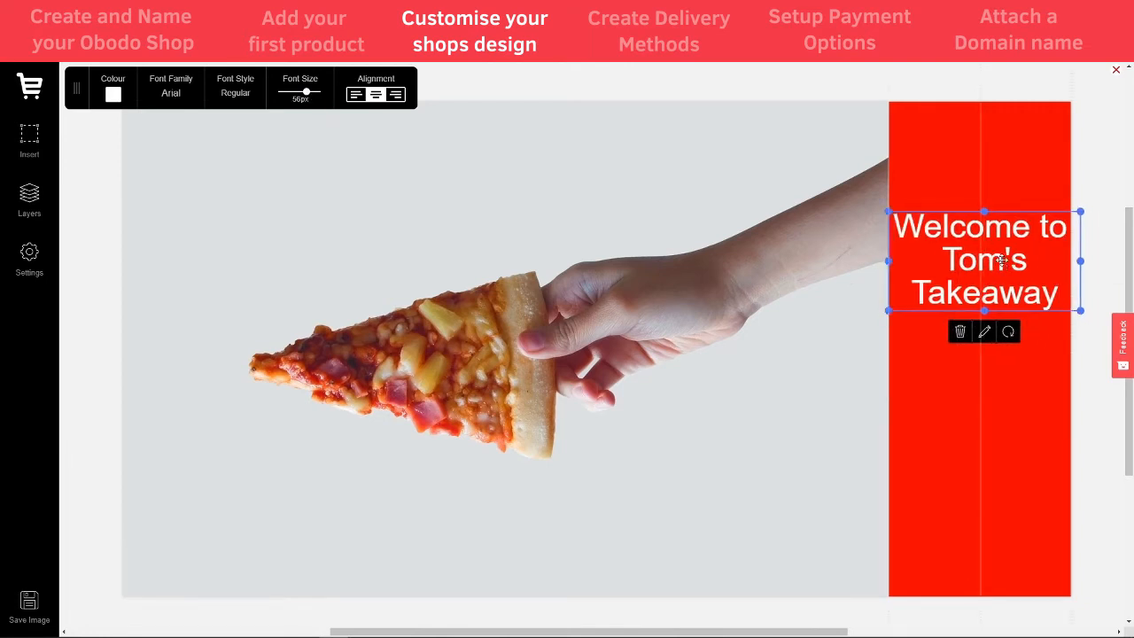
{"action": "left_click", "coordinate": [968, 430]}
{"action": "left_click_drag", "start_coordinate": [888, 350], "coordinate": [876, 351]}
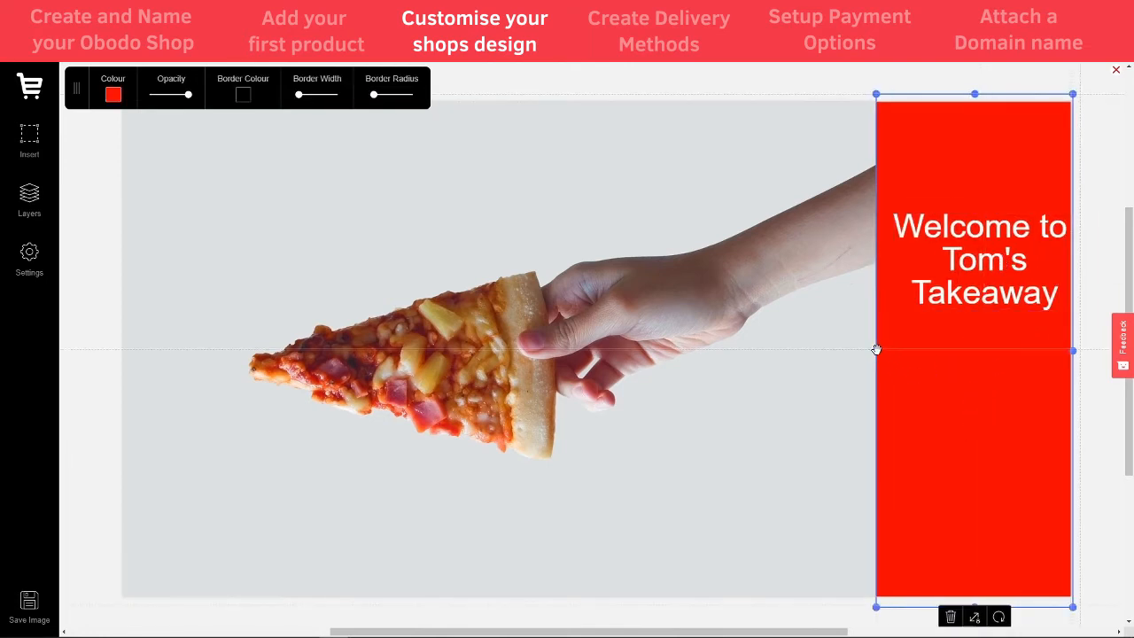
{"action": "left_click_drag", "start_coordinate": [992, 268], "coordinate": [964, 273]}
{"action": "left_click", "coordinate": [986, 444]}
{"action": "left_click", "coordinate": [37, 153]}
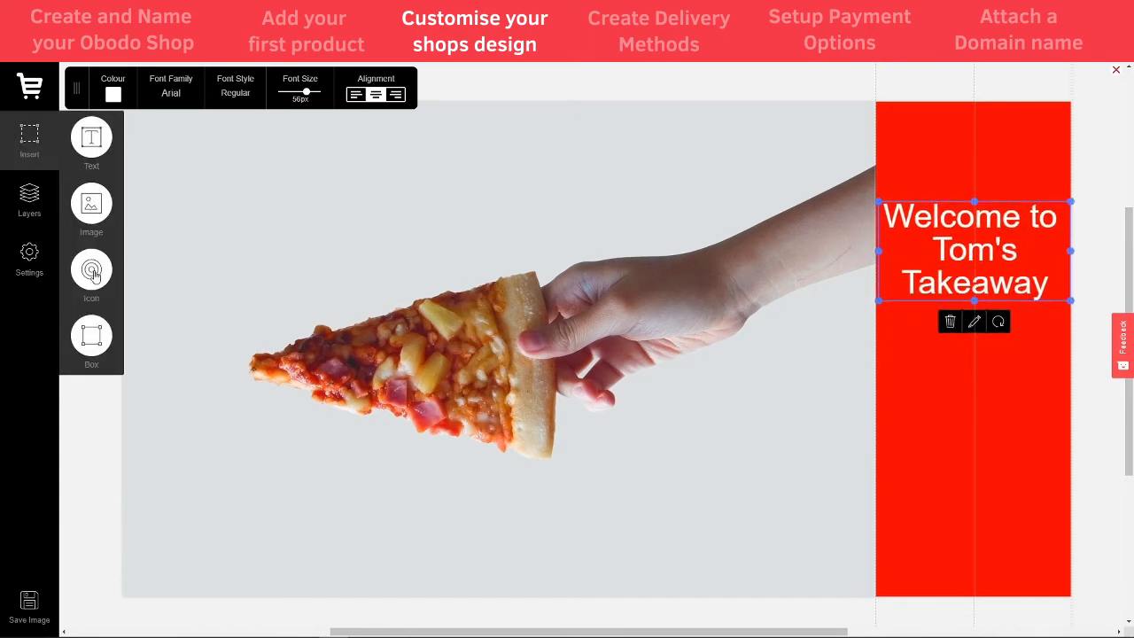
- Search icons for 'pizza' and place the dotted pizza icon below the welcome text
{"action": "left_click", "coordinate": [94, 276]}
{"action": "left_click", "coordinate": [529, 348]}
{"action": "type", "text": "pizza"}
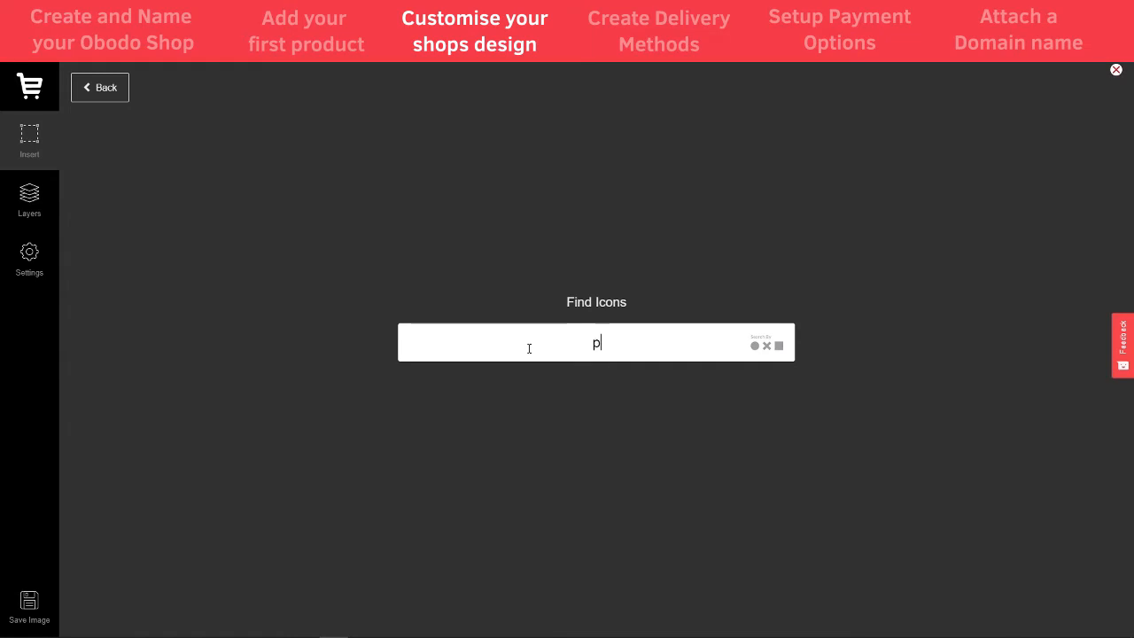
{"action": "key", "text": "Return"}
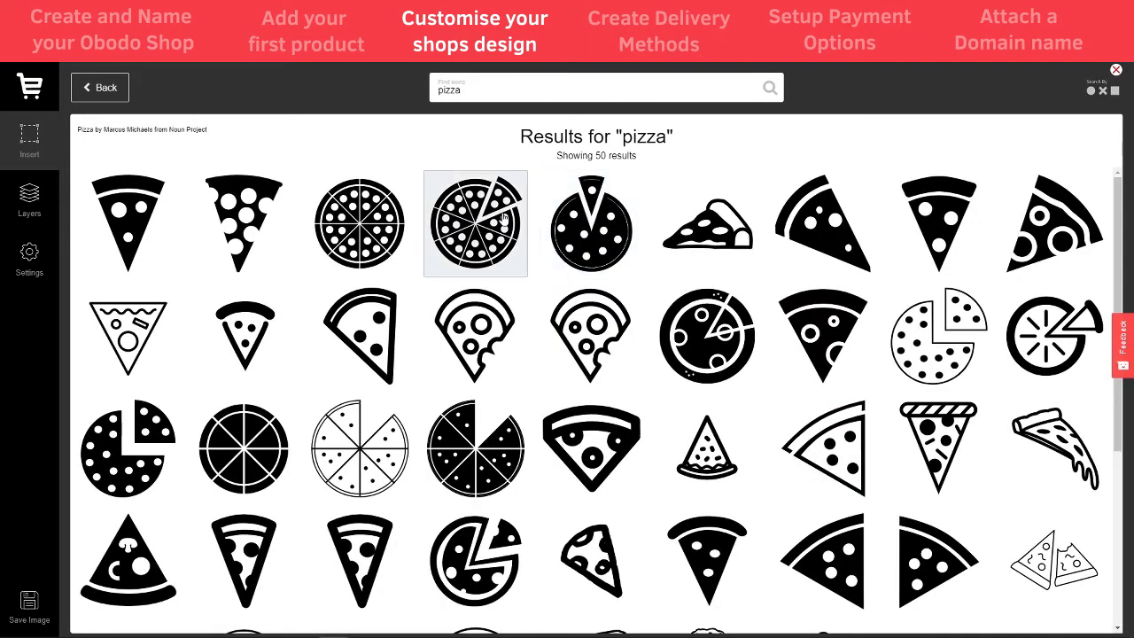
{"action": "left_click", "coordinate": [142, 429]}
{"action": "left_click_drag", "start_coordinate": [168, 148], "coordinate": [973, 393]}
- Colour the pizza icon white (#ffffff) and enlarge it
{"action": "left_click", "coordinate": [109, 96]}
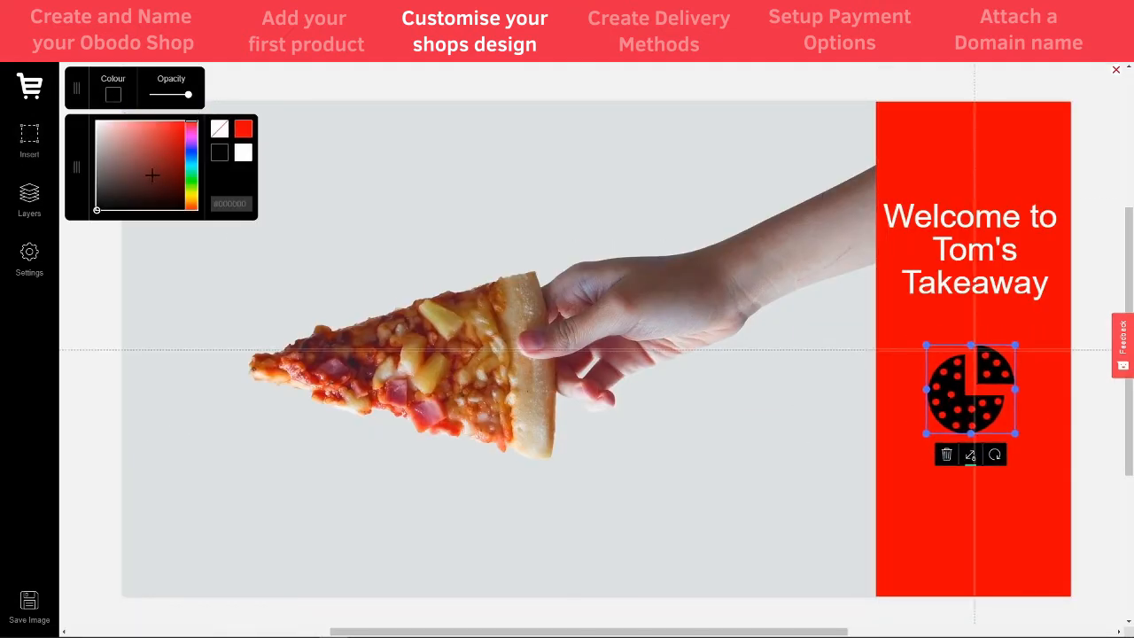
{"action": "left_click", "coordinate": [243, 153]}
{"action": "left_click", "coordinate": [219, 153]}
{"action": "left_click", "coordinate": [173, 137]}
{"action": "left_click_drag", "start_coordinate": [173, 136], "coordinate": [185, 148]}
{"action": "left_click", "coordinate": [97, 122]}
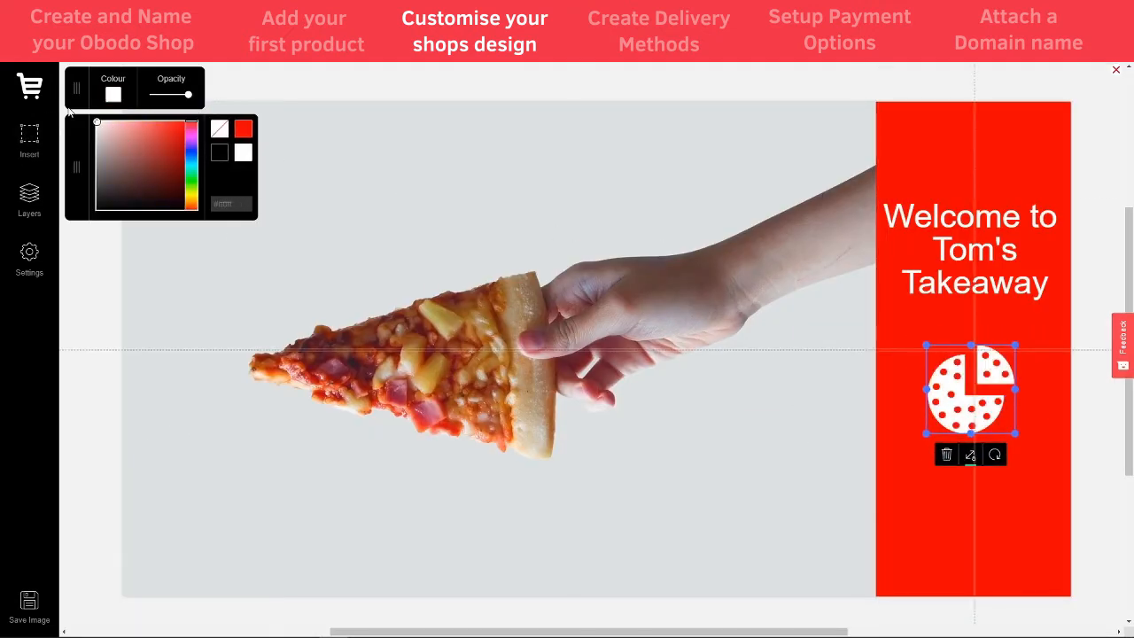
{"action": "left_click_drag", "start_coordinate": [1014, 432], "coordinate": [1042, 481]}
{"action": "left_click", "coordinate": [1088, 478]}
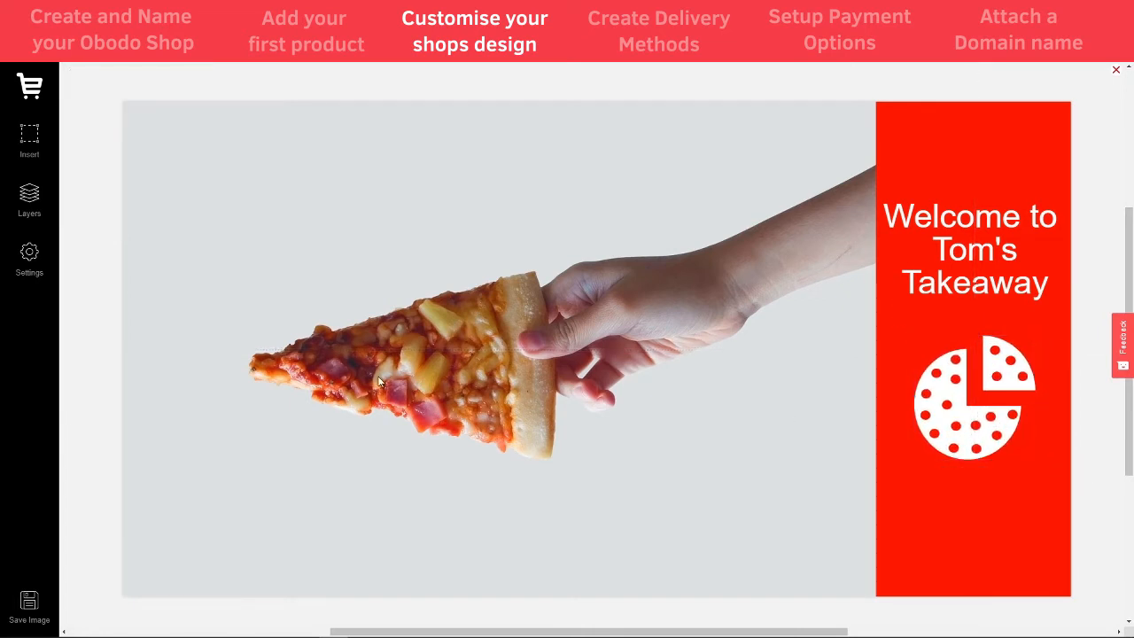
- Save the banner image to the shop and go to its Image Description field
{"action": "left_click", "coordinate": [29, 603]}
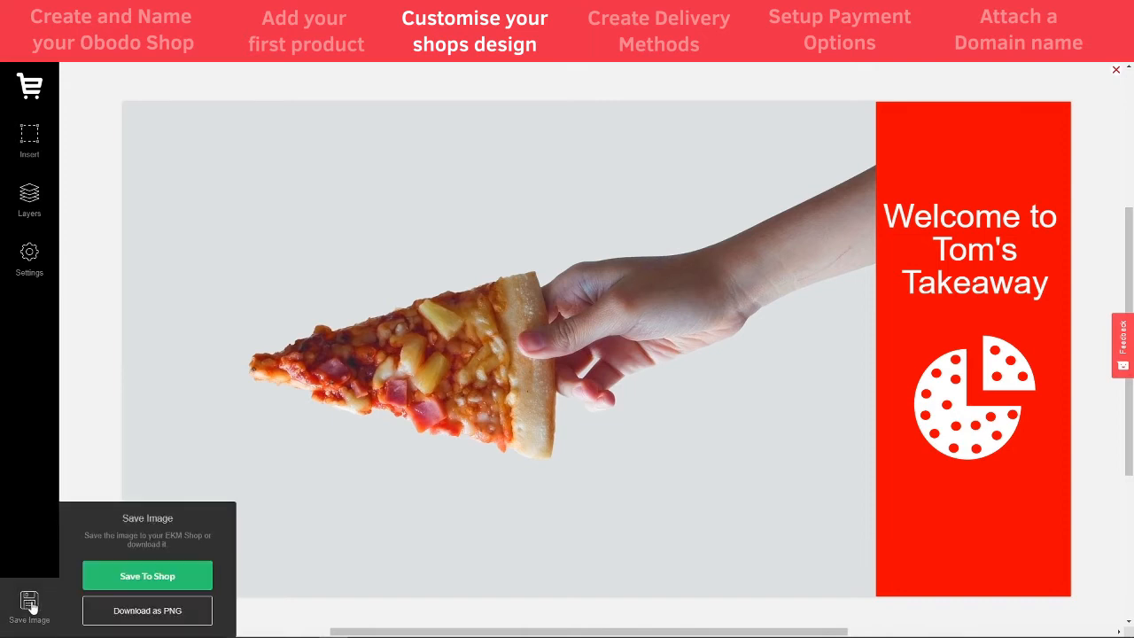
{"action": "left_click", "coordinate": [157, 578]}
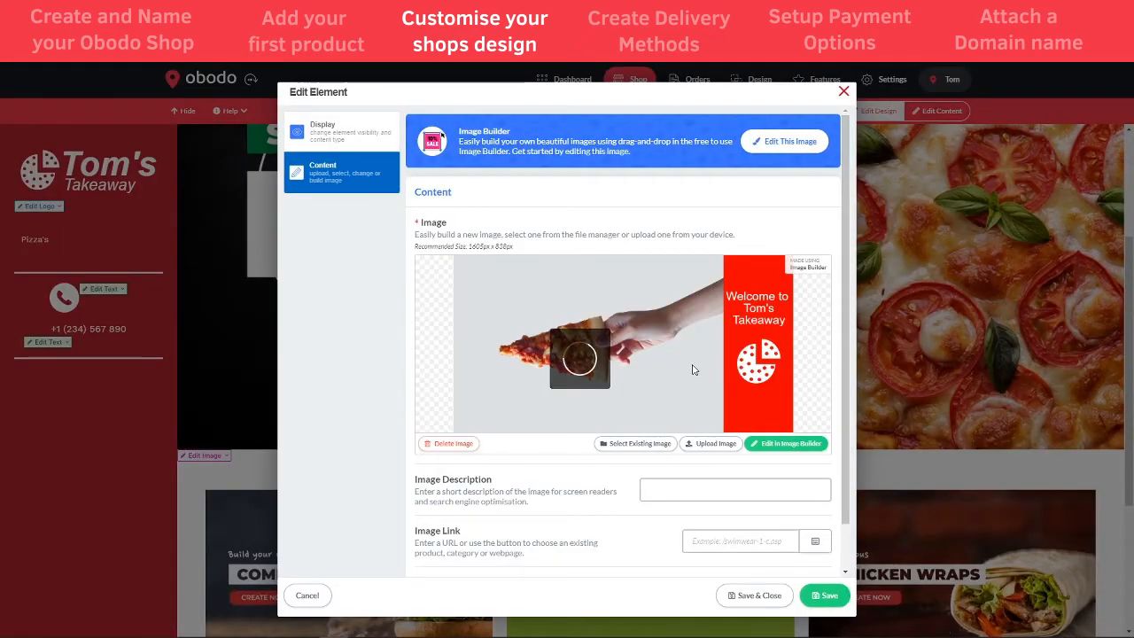
{"action": "scroll", "coordinate": [434, 441], "scroll_direction": "down", "scroll_amount": 1}
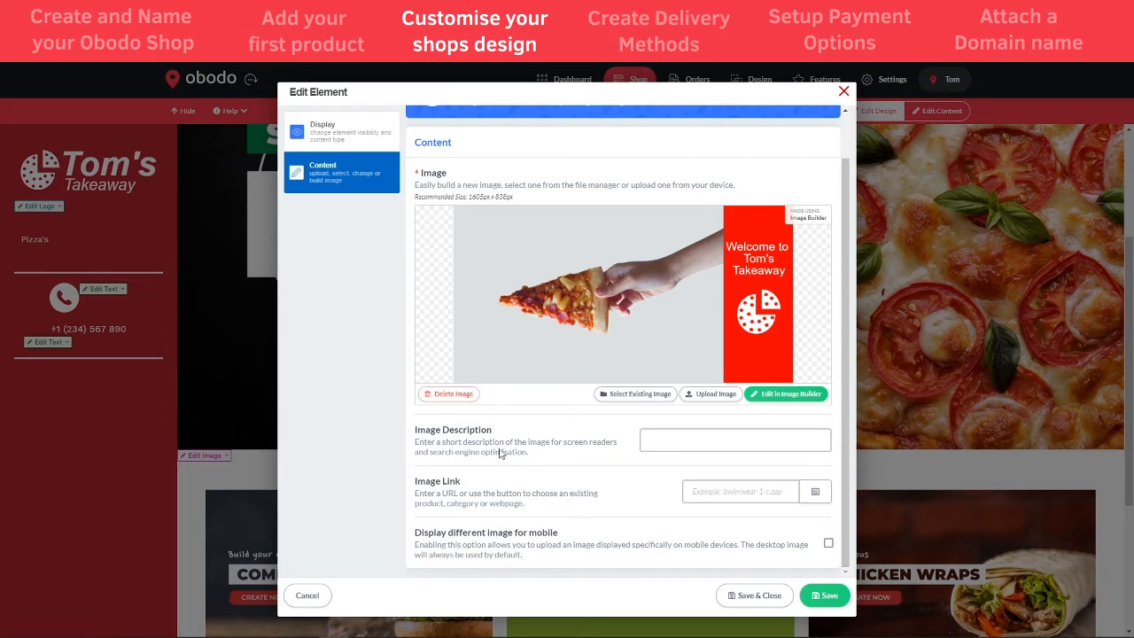
{"action": "left_click", "coordinate": [716, 440]}
- Link the banner image to the Pizza's category (/pizzas-2-c.asp) and save it
{"action": "left_click", "coordinate": [814, 493]}
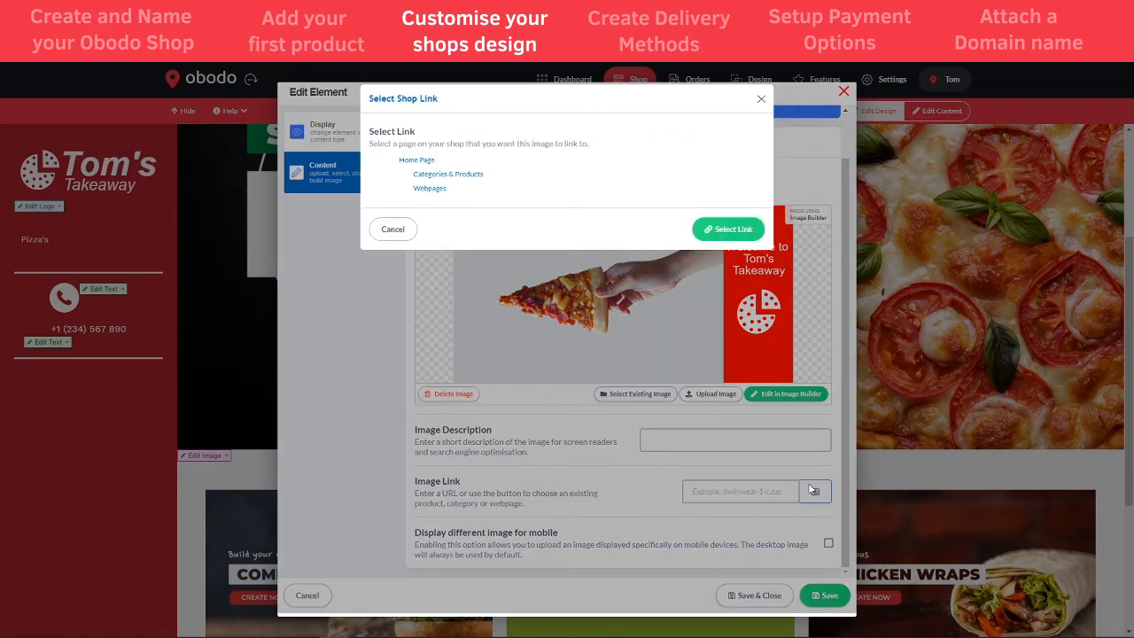
{"action": "left_click", "coordinate": [389, 175]}
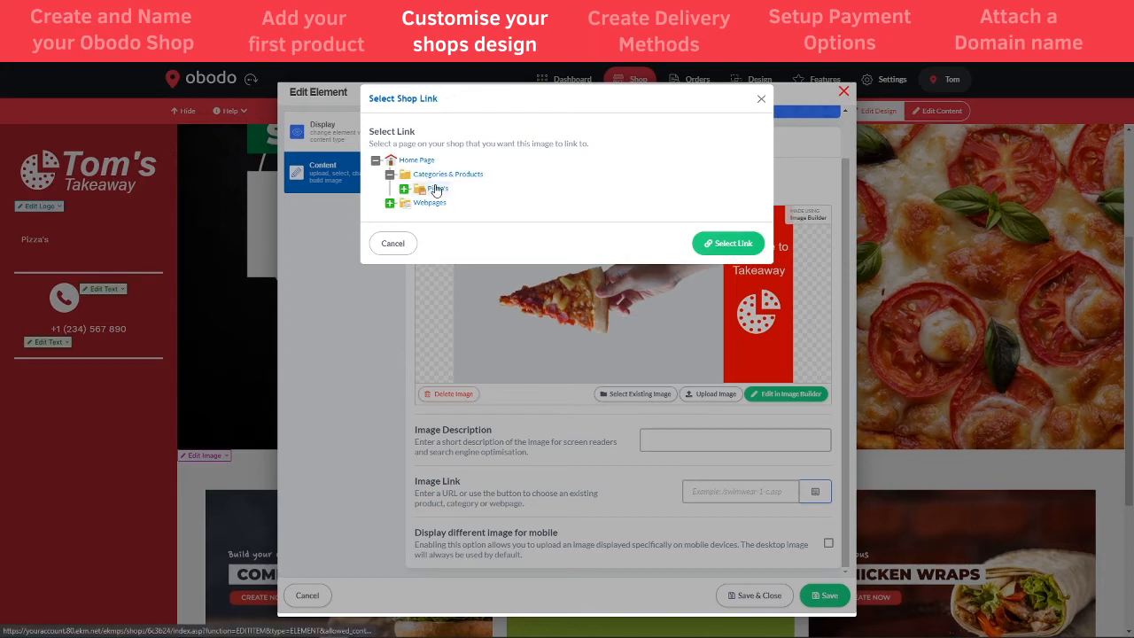
{"action": "left_click", "coordinate": [435, 189]}
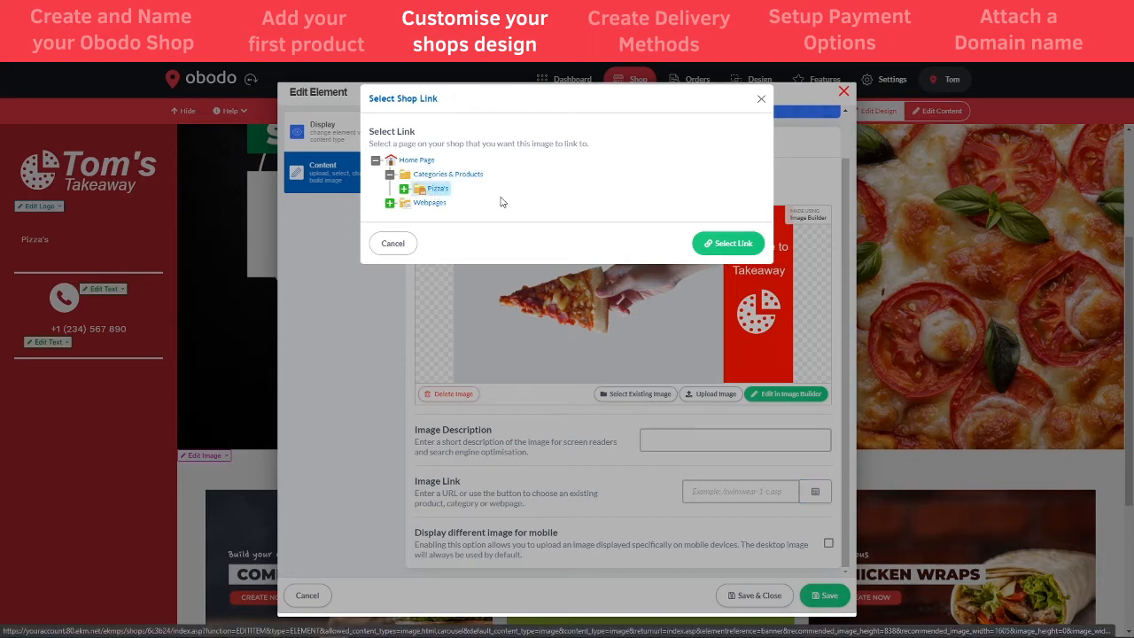
{"action": "left_click", "coordinate": [728, 248]}
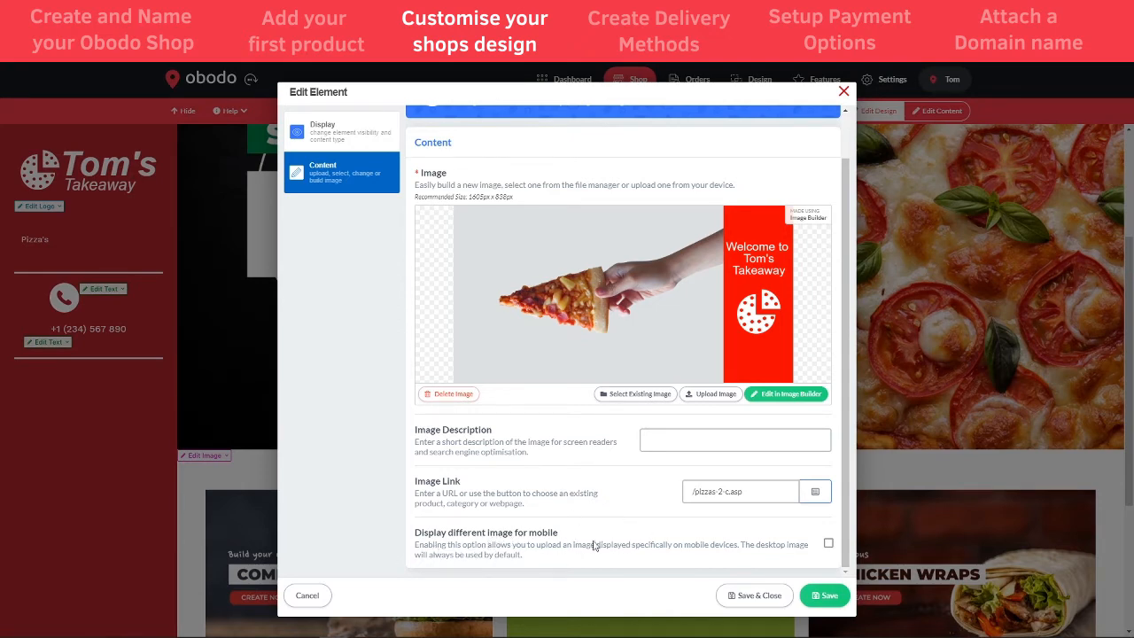
{"action": "left_click", "coordinate": [768, 599]}
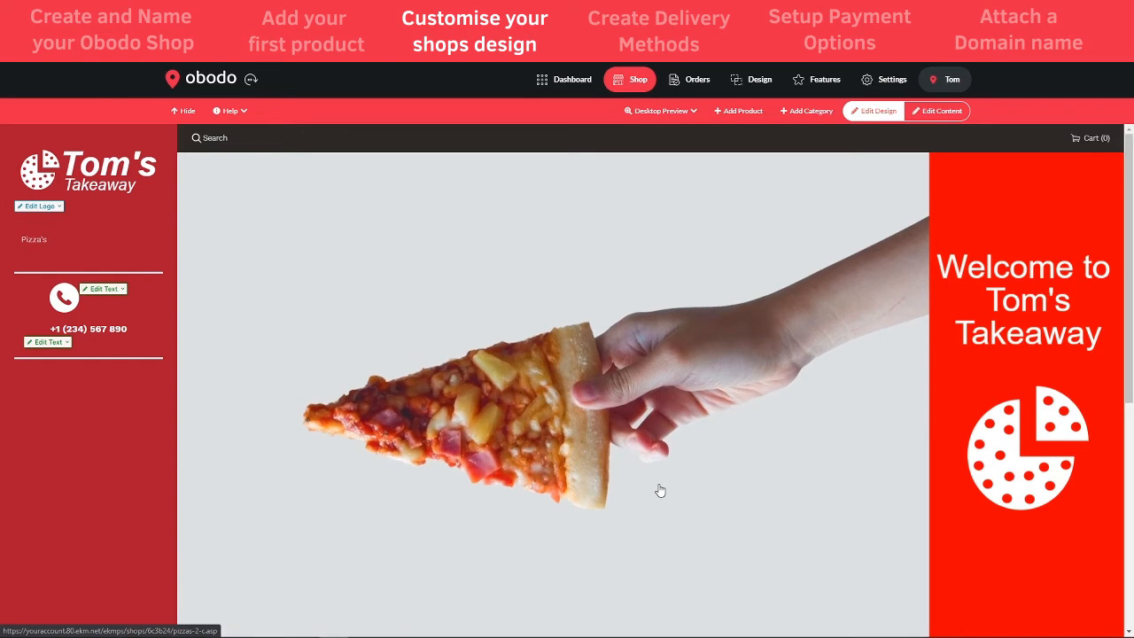
{"action": "scroll", "coordinate": [660, 490], "scroll_direction": "down", "scroll_amount": 1}
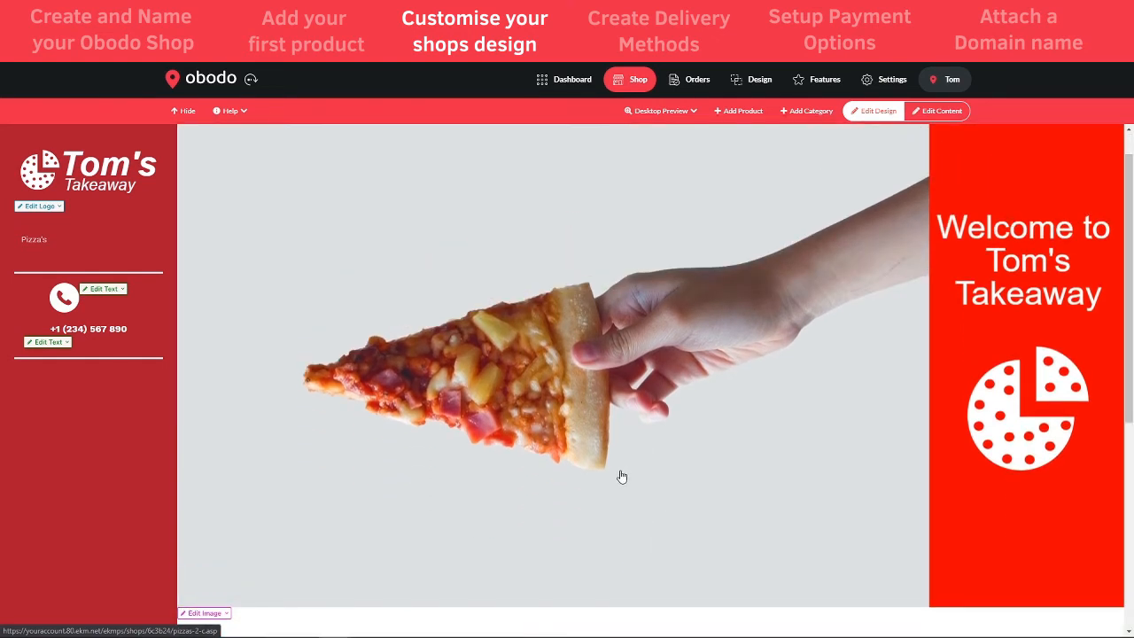
{"action": "scroll", "coordinate": [613, 472], "scroll_direction": "down", "scroll_amount": 3}
{"action": "scroll", "coordinate": [607, 473], "scroll_direction": "down", "scroll_amount": 3}
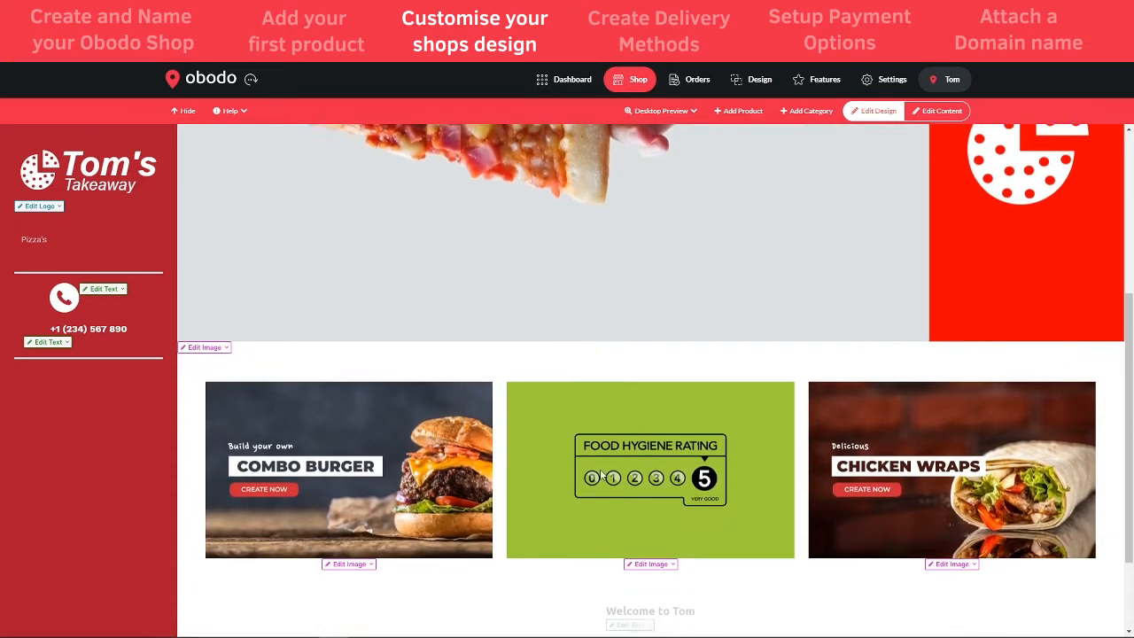
{"action": "scroll", "coordinate": [620, 494], "scroll_direction": "down", "scroll_amount": 1}
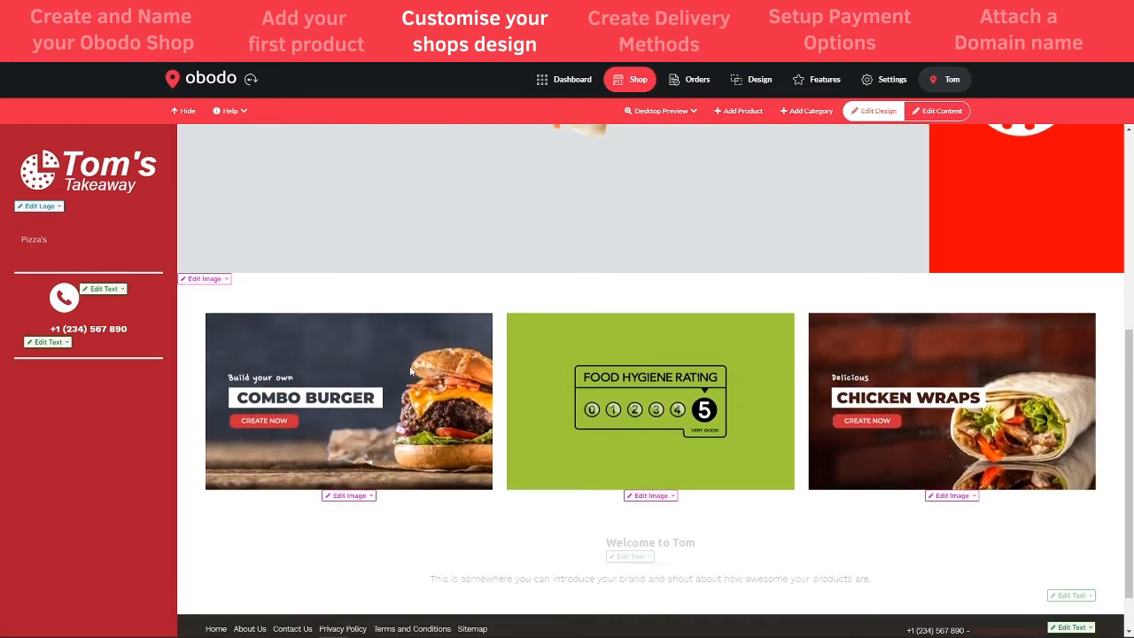
{"action": "scroll", "coordinate": [469, 397], "scroll_direction": "up", "scroll_amount": 7}
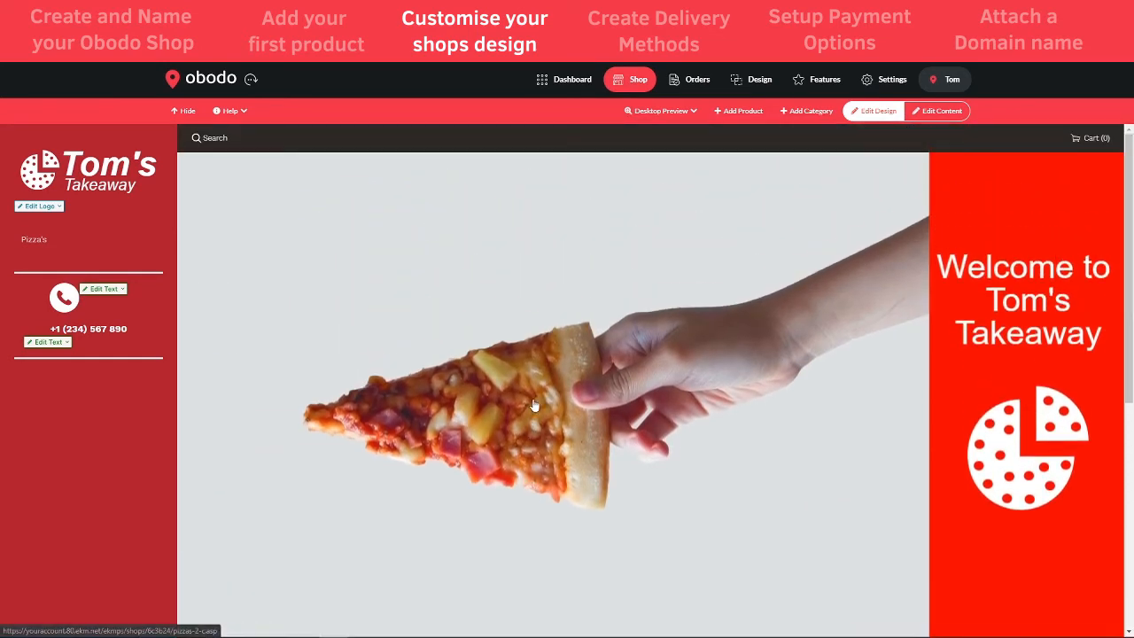
{"action": "scroll", "coordinate": [549, 373], "scroll_direction": "down", "scroll_amount": 3}
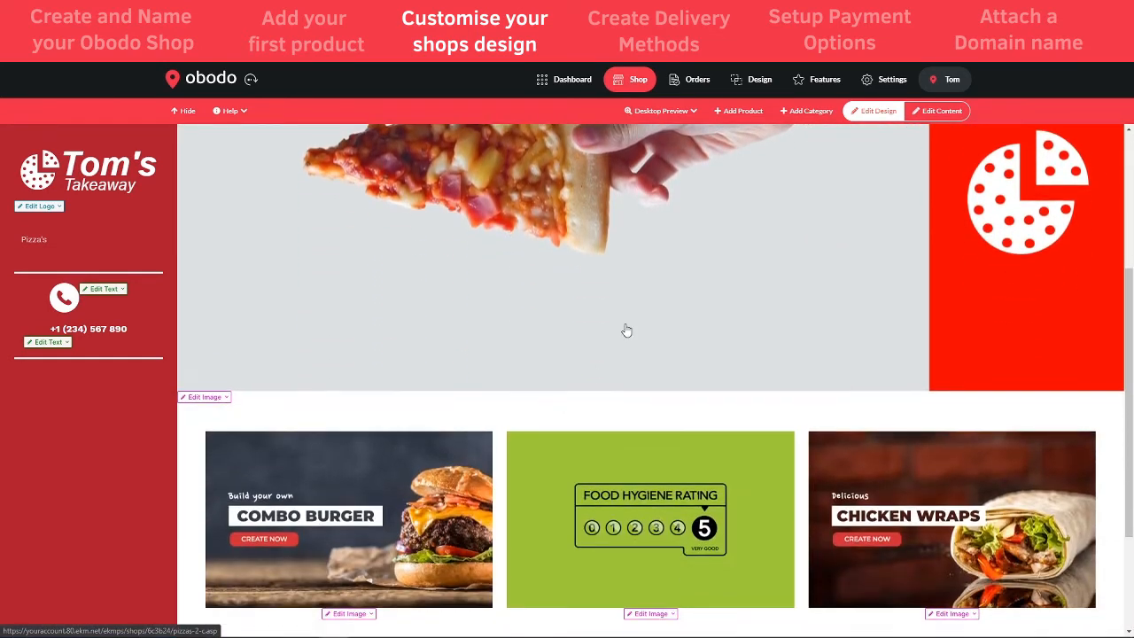
{"action": "scroll", "coordinate": [625, 329], "scroll_direction": "up", "scroll_amount": 2}
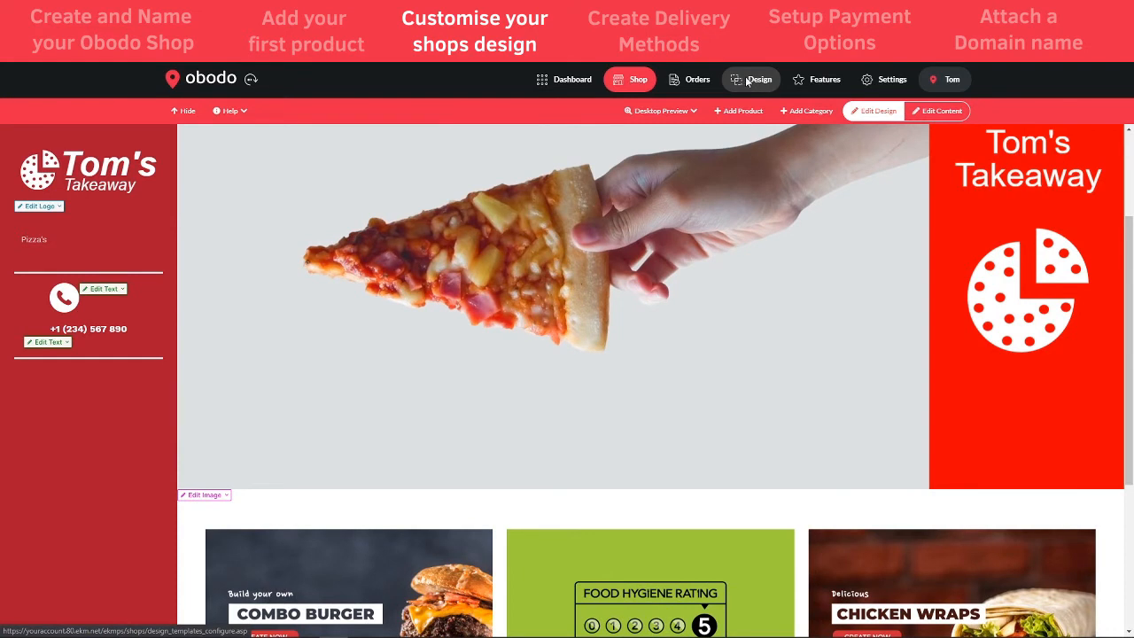
- Open the home page layout editor from Design's Theme Edit options
{"action": "left_click", "coordinate": [742, 82]}
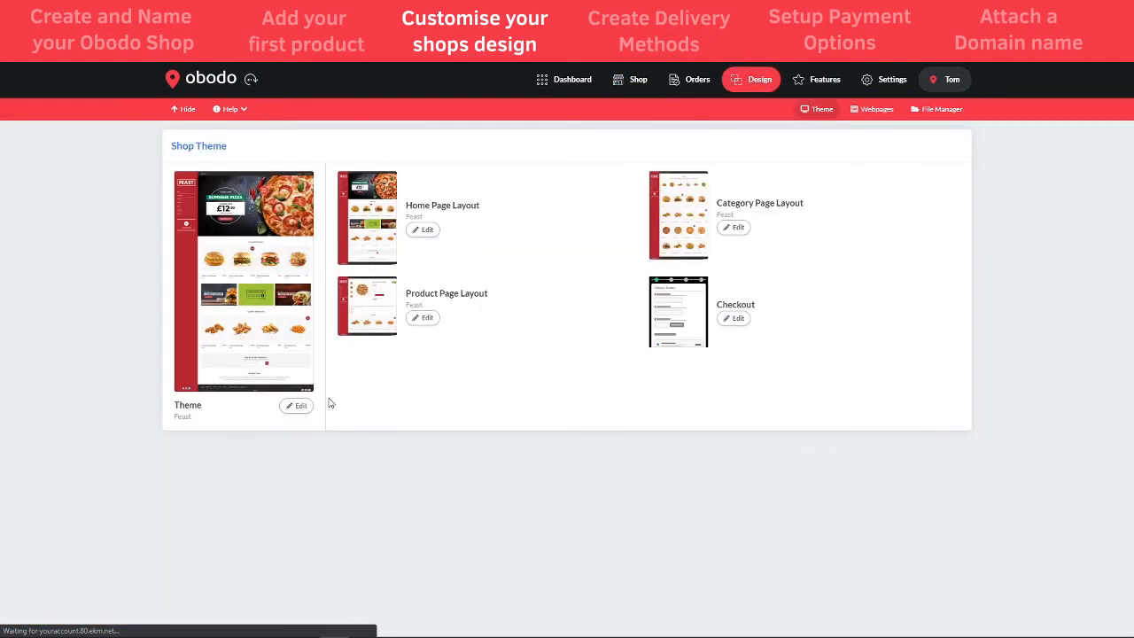
{"action": "left_click", "coordinate": [301, 405]}
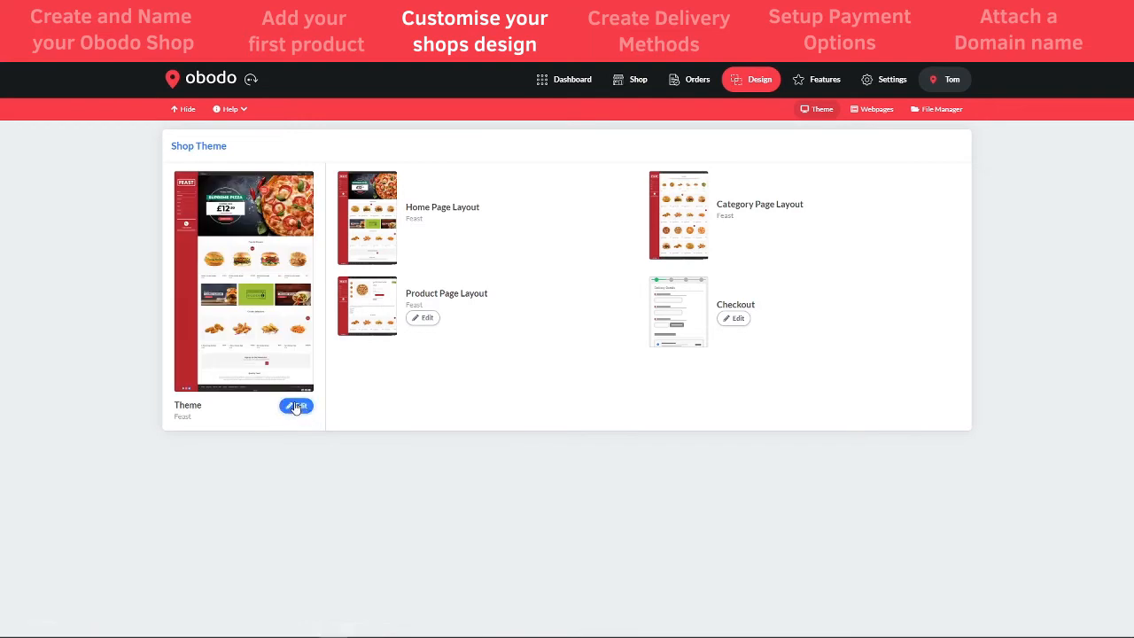
{"action": "left_click", "coordinate": [330, 433]}
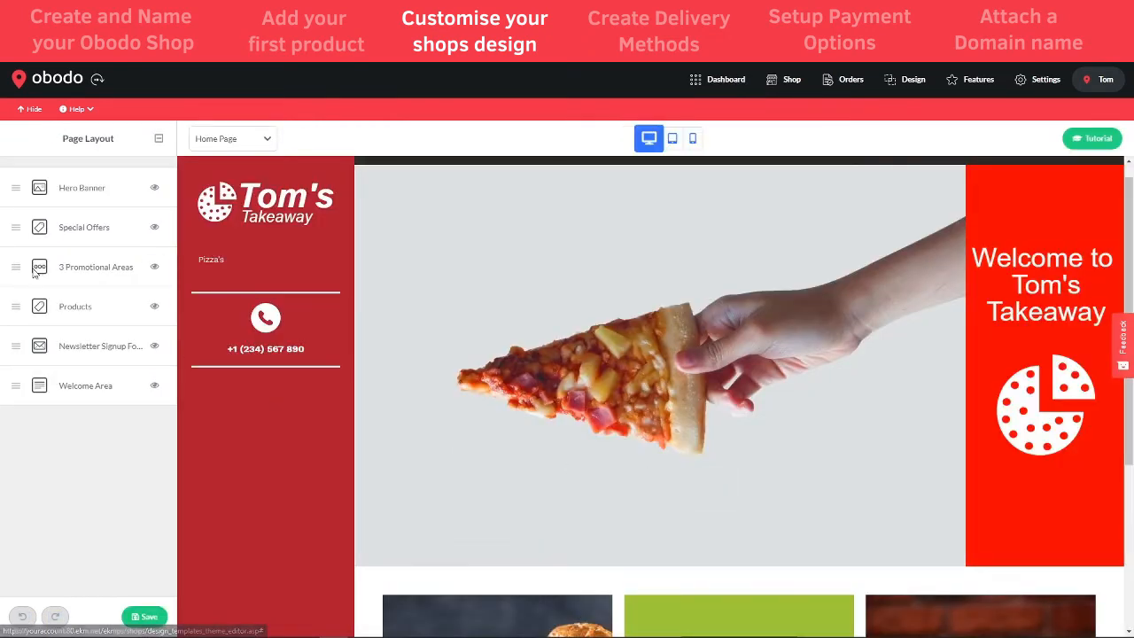
- Move 3 Promotional Areas to the top, return it below Special Offers, and save the layout
{"action": "left_click_drag", "start_coordinate": [16, 266], "coordinate": [18, 266]}
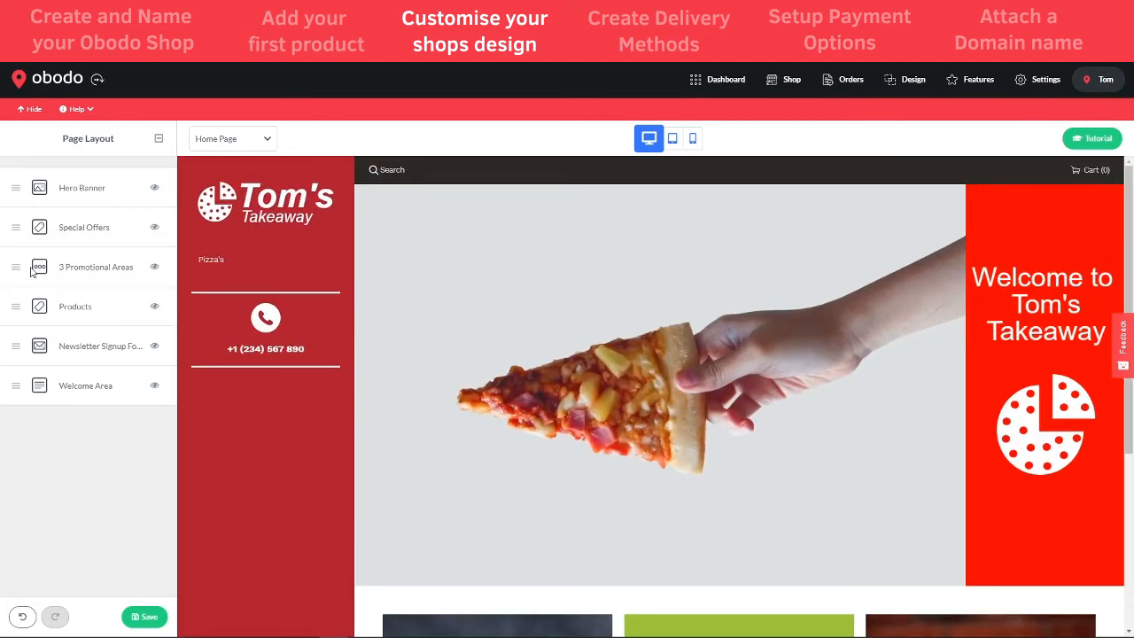
{"action": "left_click_drag", "start_coordinate": [16, 267], "coordinate": [4, 195]}
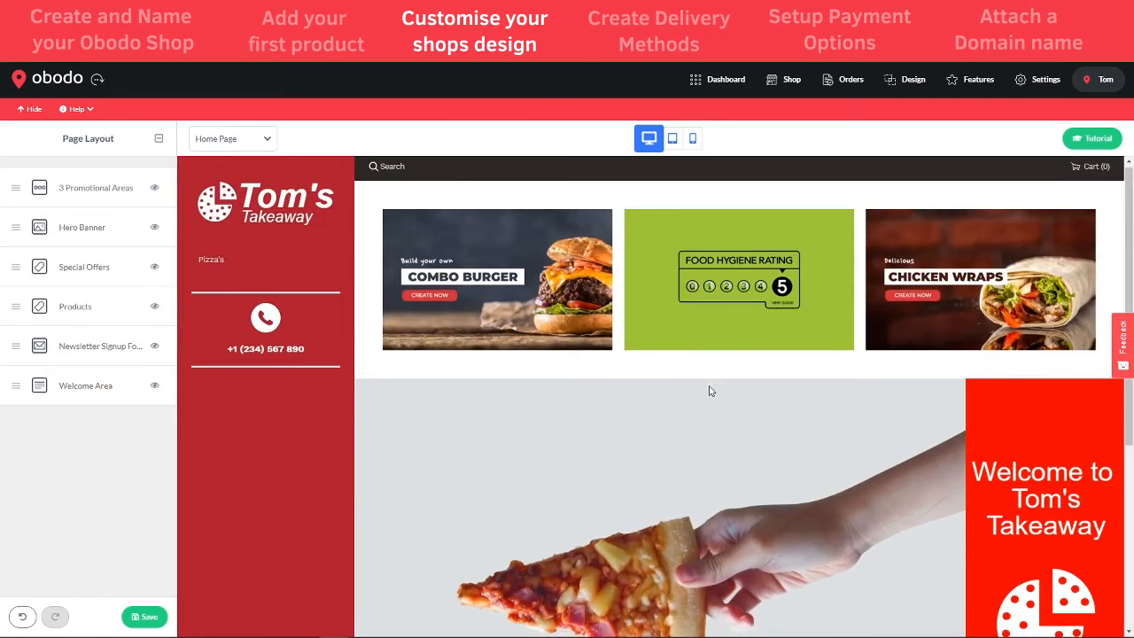
{"action": "scroll", "coordinate": [708, 387], "scroll_direction": "down", "scroll_amount": 2}
{"action": "scroll", "coordinate": [709, 372], "scroll_direction": "up", "scroll_amount": 2}
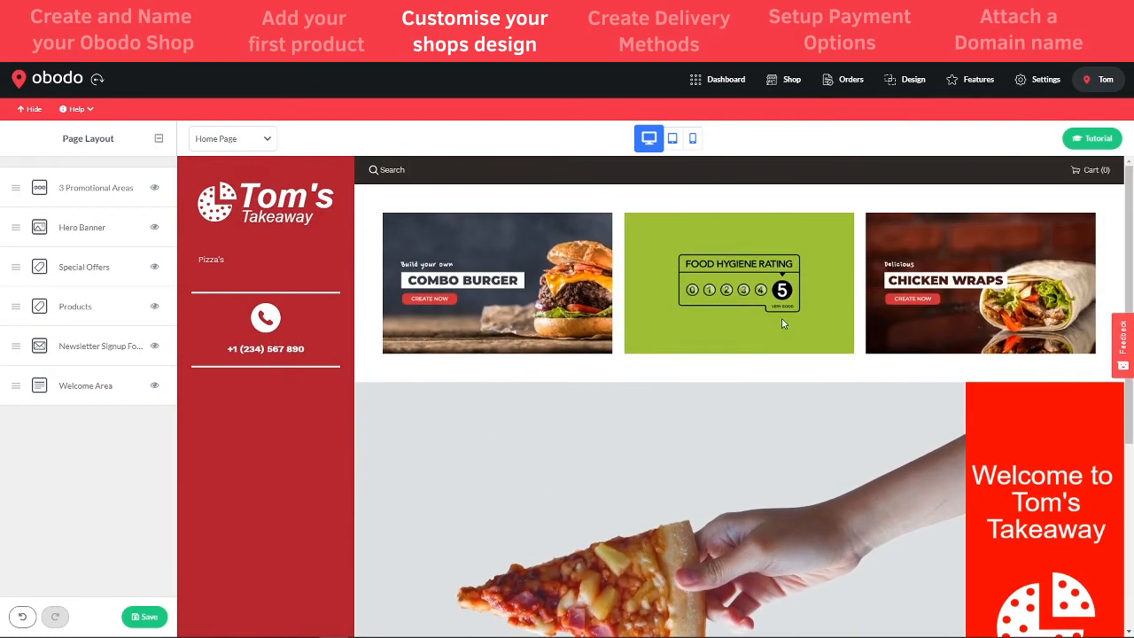
{"action": "scroll", "coordinate": [771, 325], "scroll_direction": "down", "scroll_amount": 3}
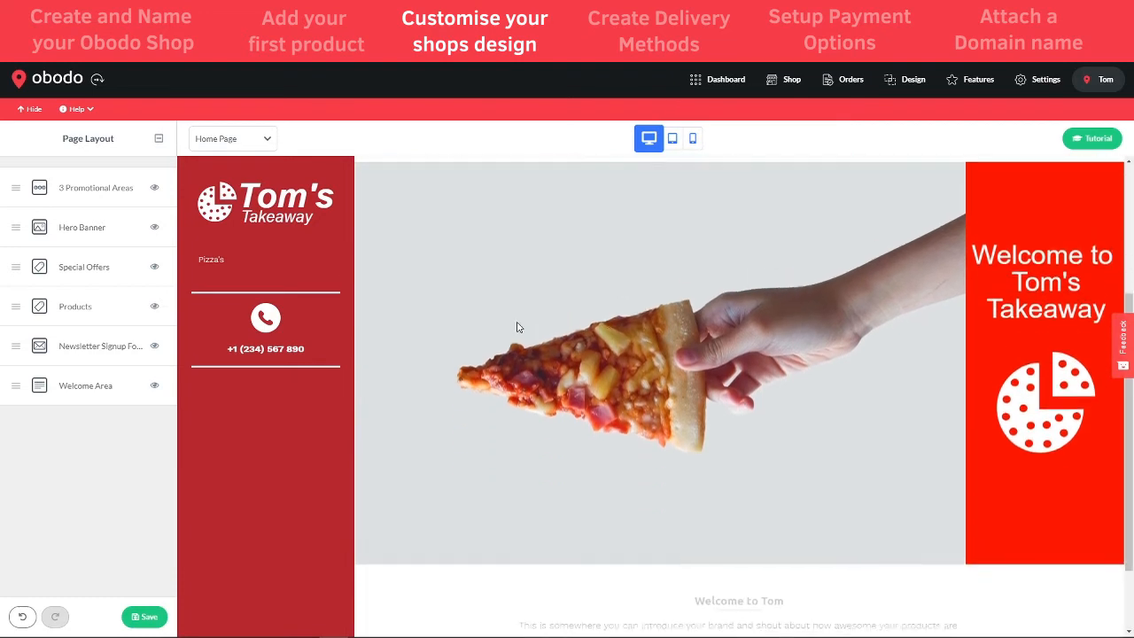
{"action": "scroll", "coordinate": [496, 333], "scroll_direction": "up", "scroll_amount": 3}
{"action": "left_click_drag", "start_coordinate": [12, 185], "coordinate": [12, 267]}
{"action": "scroll", "coordinate": [678, 360], "scroll_direction": "down", "scroll_amount": 4}
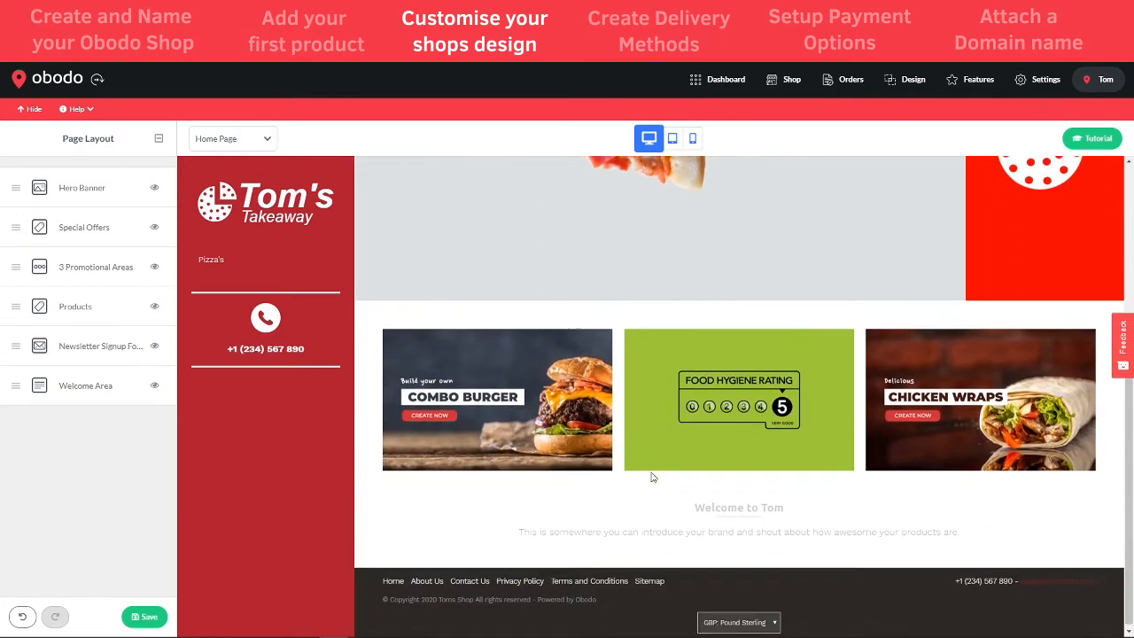
{"action": "scroll", "coordinate": [675, 462], "scroll_direction": "up", "scroll_amount": 3}
{"action": "scroll", "coordinate": [675, 462], "scroll_direction": "up", "scroll_amount": 2}
{"action": "left_click", "coordinate": [144, 616]}
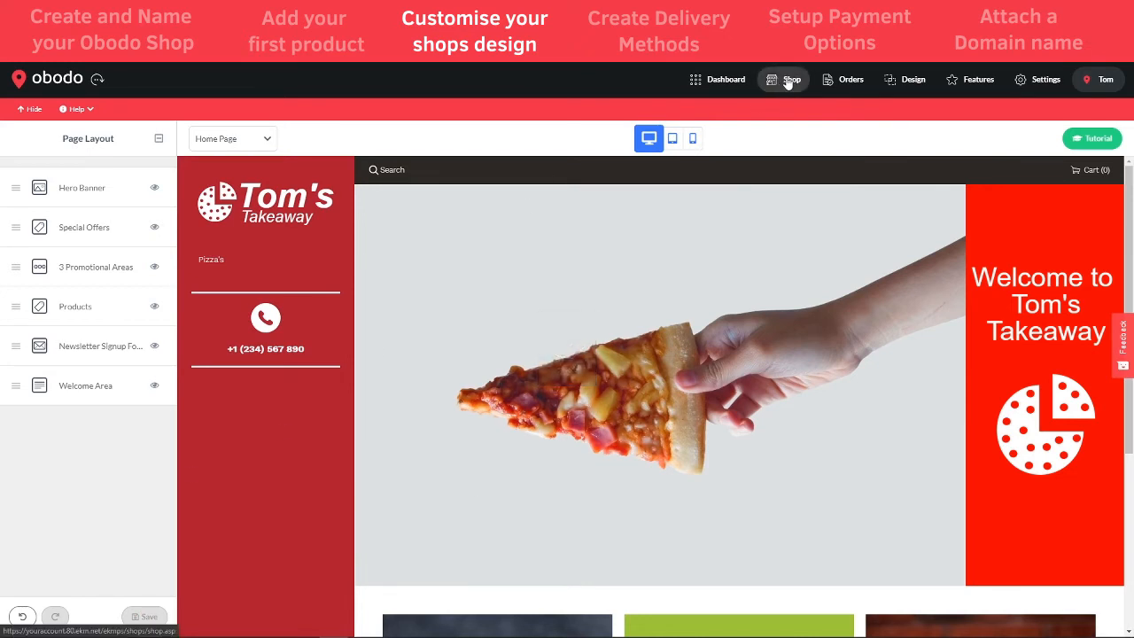
- Open the Change Colours page from Design's Theme Edit options
{"action": "left_click", "coordinate": [907, 85]}
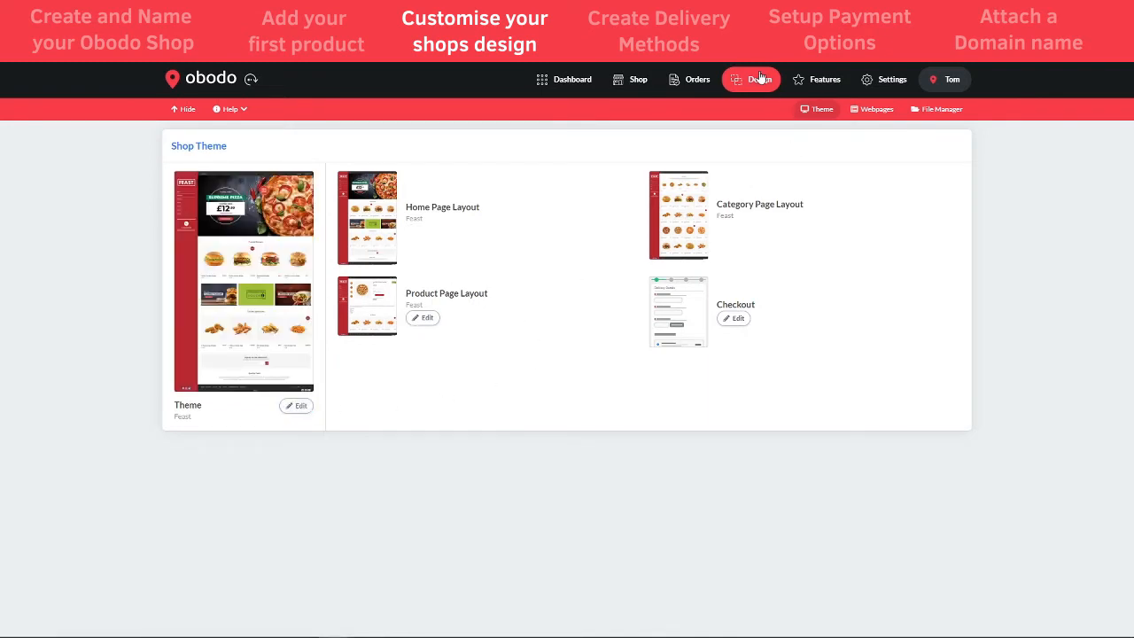
{"action": "left_click", "coordinate": [300, 406]}
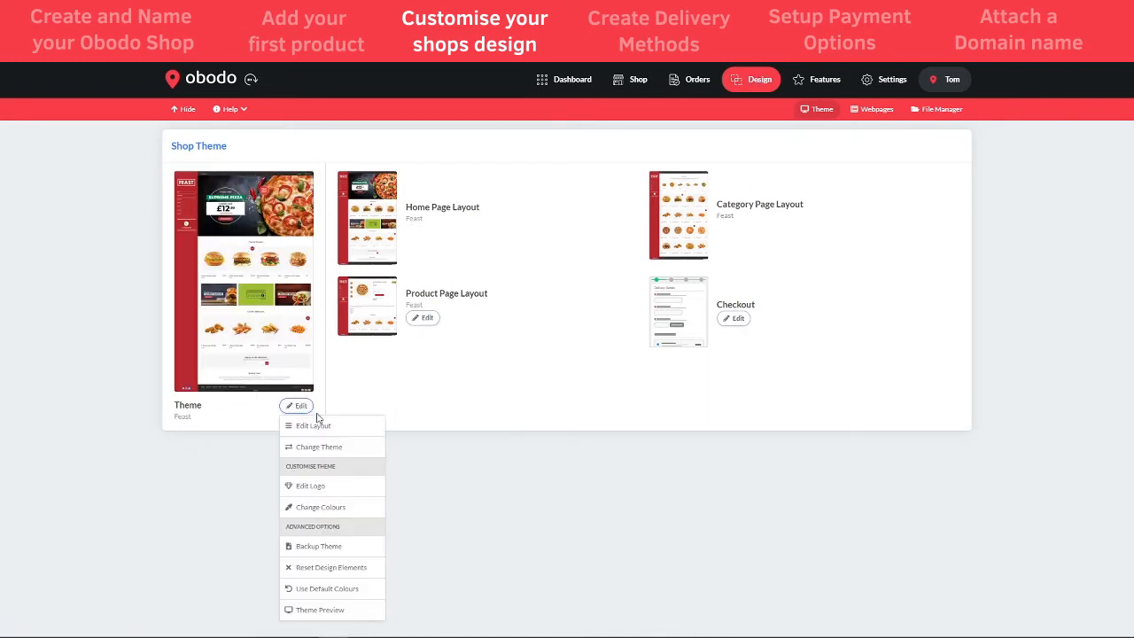
{"action": "left_click", "coordinate": [329, 510]}
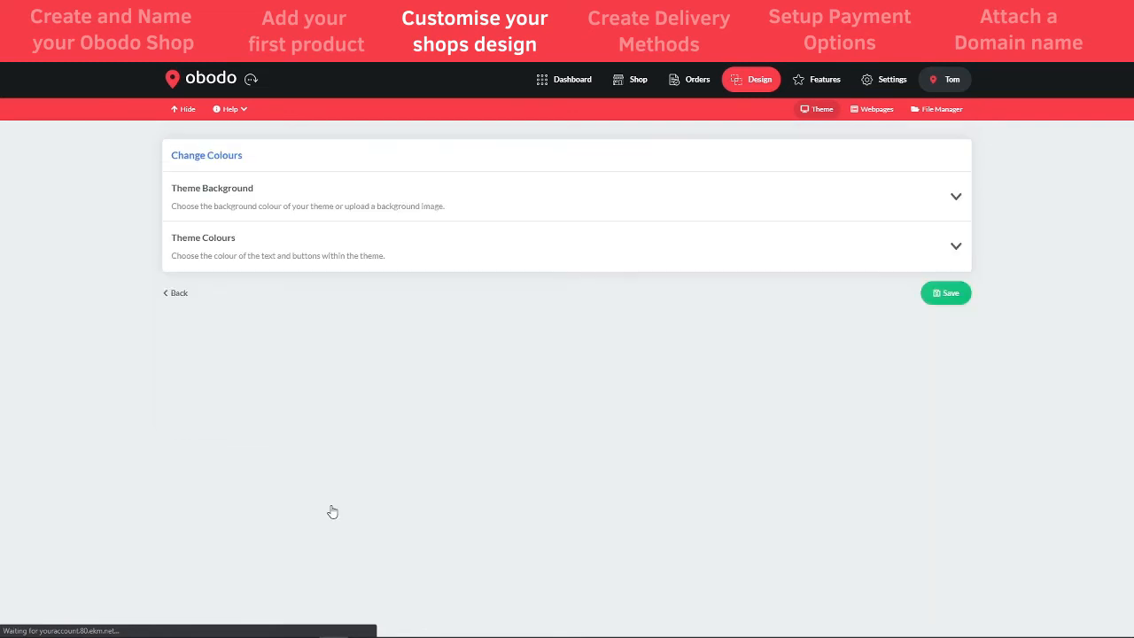
- Expand Theme Background and Theme Colours to review the primary, button and call-to-action swatches
{"action": "left_click", "coordinate": [953, 196]}
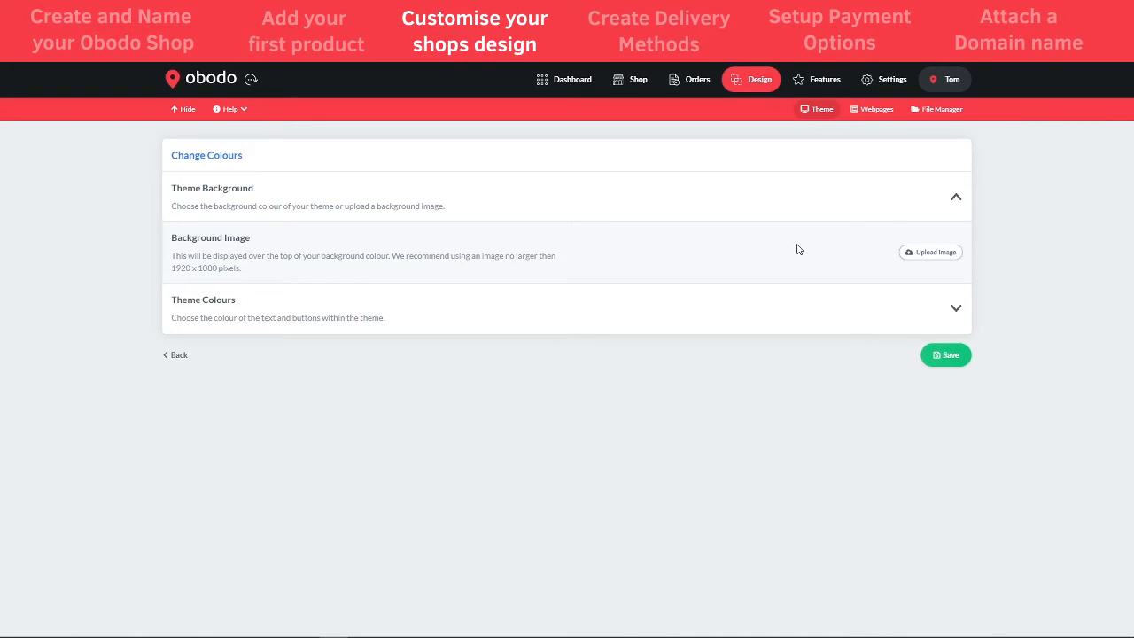
{"action": "left_click", "coordinate": [928, 309]}
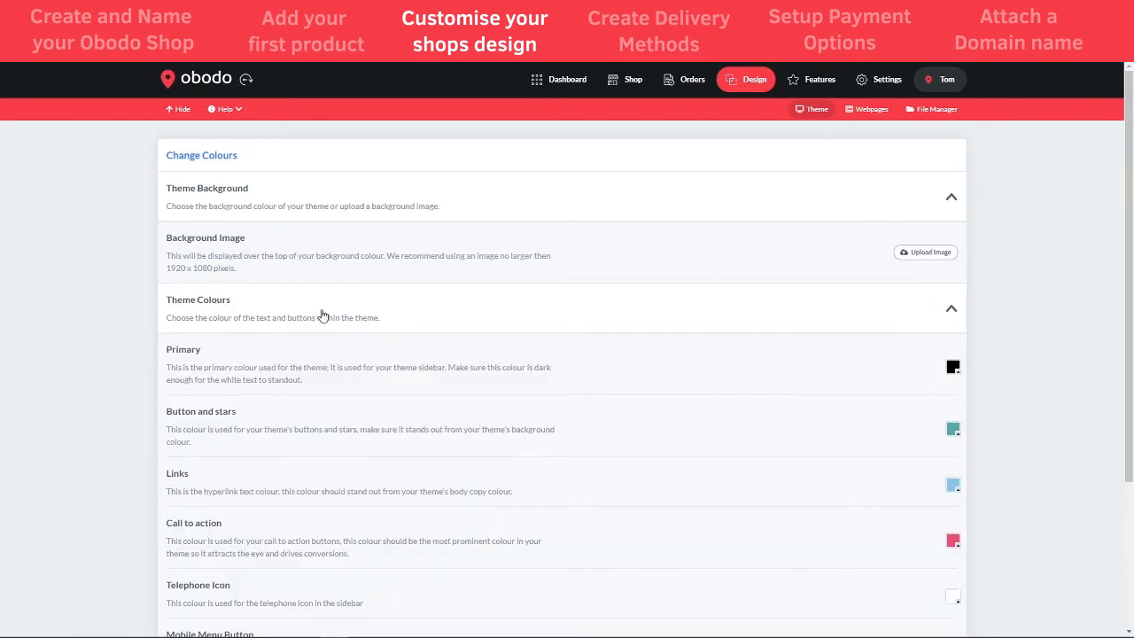
{"action": "left_click", "coordinate": [791, 214]}
{"action": "scroll", "coordinate": [733, 317], "scroll_direction": "down", "scroll_amount": 2}
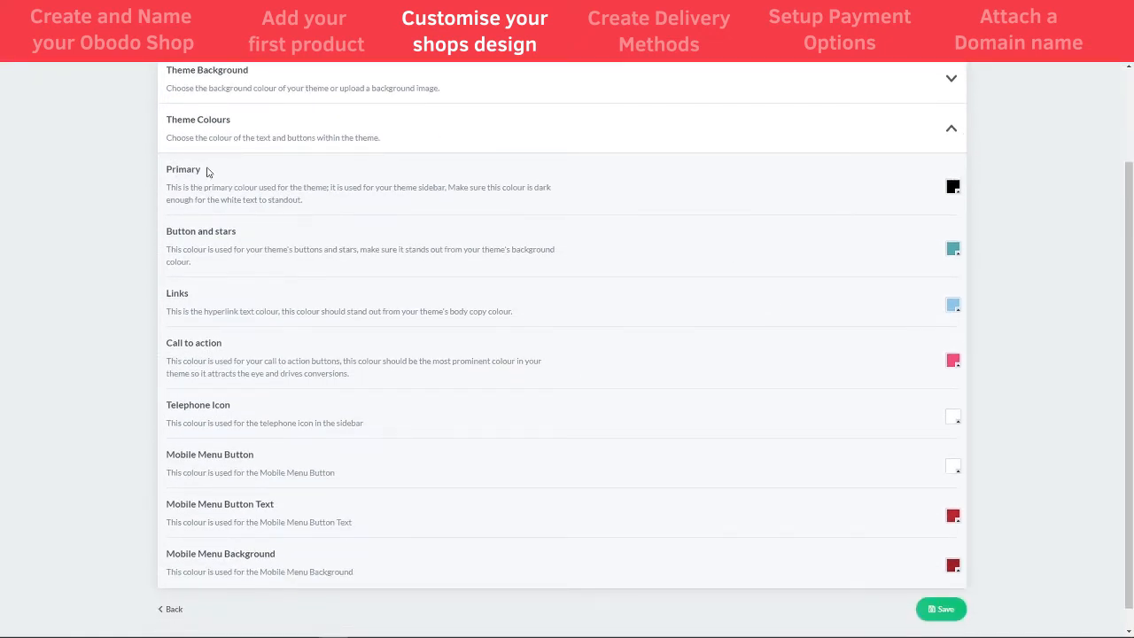
{"action": "left_click_drag", "start_coordinate": [207, 171], "coordinate": [164, 171]}
{"action": "left_click", "coordinate": [195, 232]}
- Save the theme colour settings and return to the Shop dashboard
{"action": "scroll", "coordinate": [966, 460], "scroll_direction": "up", "scroll_amount": 2}
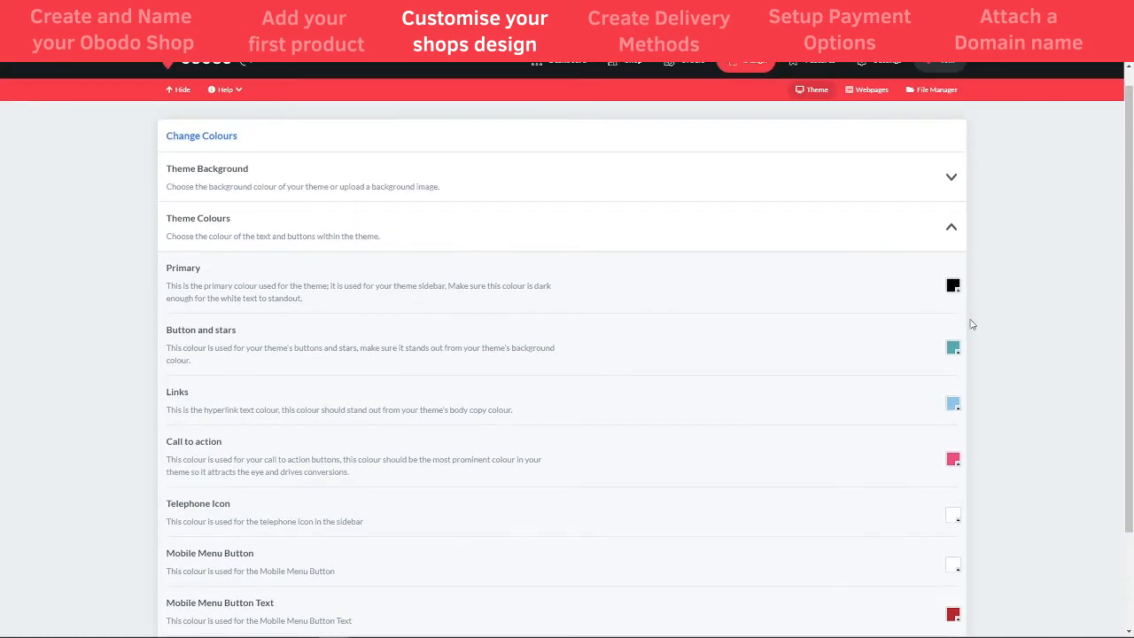
{"action": "scroll", "coordinate": [948, 409], "scroll_direction": "down", "scroll_amount": 2}
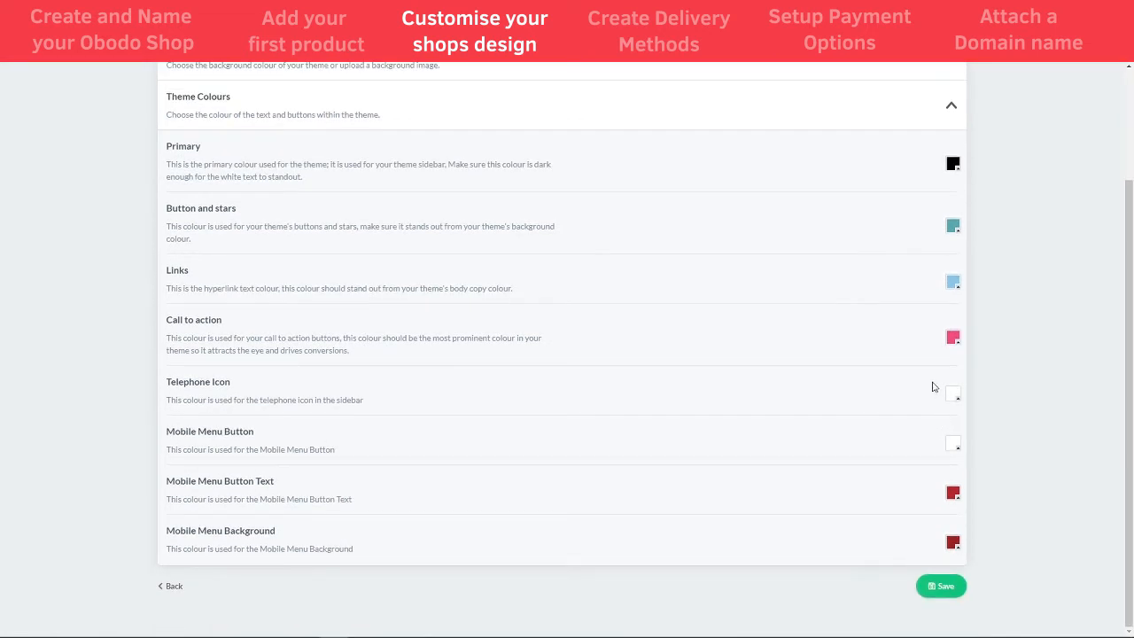
{"action": "scroll", "coordinate": [907, 430], "scroll_direction": "up", "scroll_amount": 2}
{"action": "scroll", "coordinate": [898, 450], "scroll_direction": "down", "scroll_amount": 2}
{"action": "left_click", "coordinate": [936, 591]}
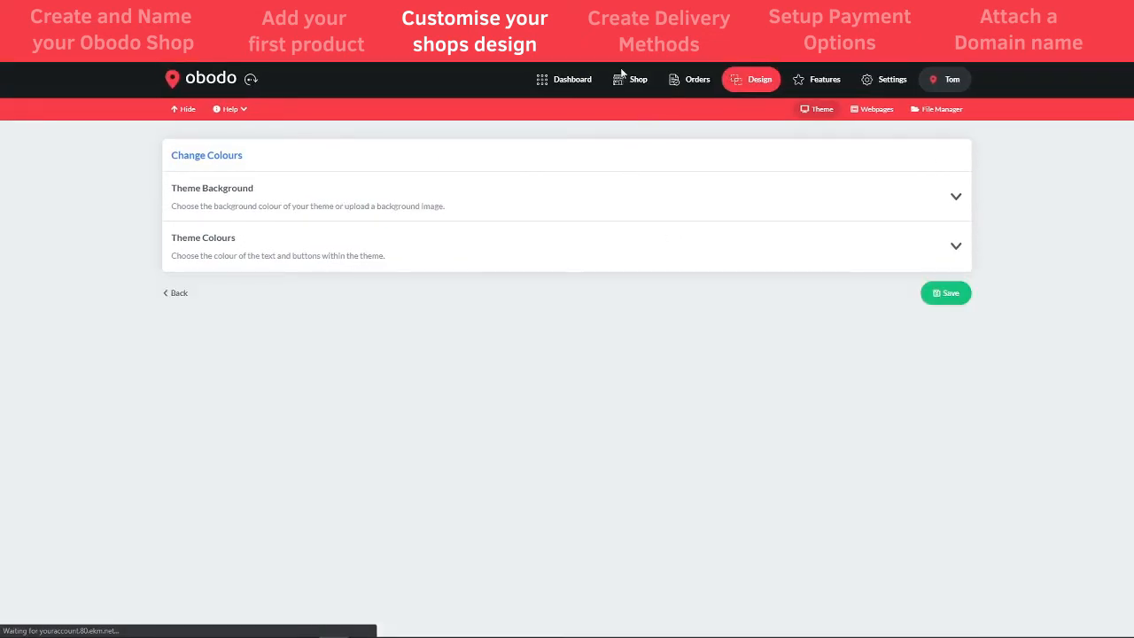
{"action": "left_click", "coordinate": [625, 79]}
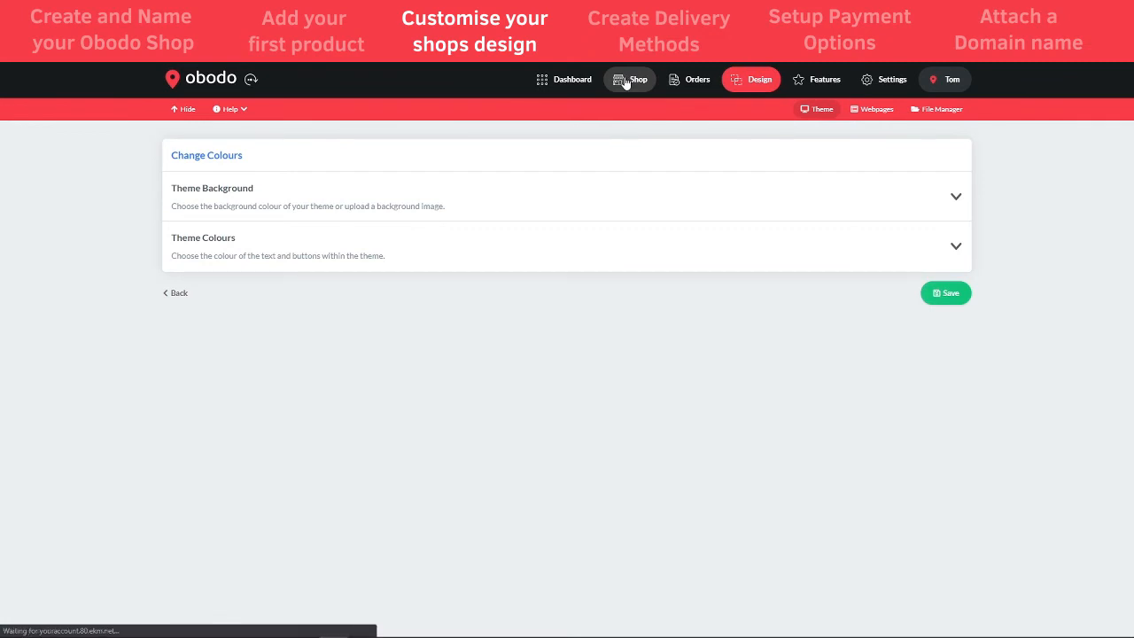
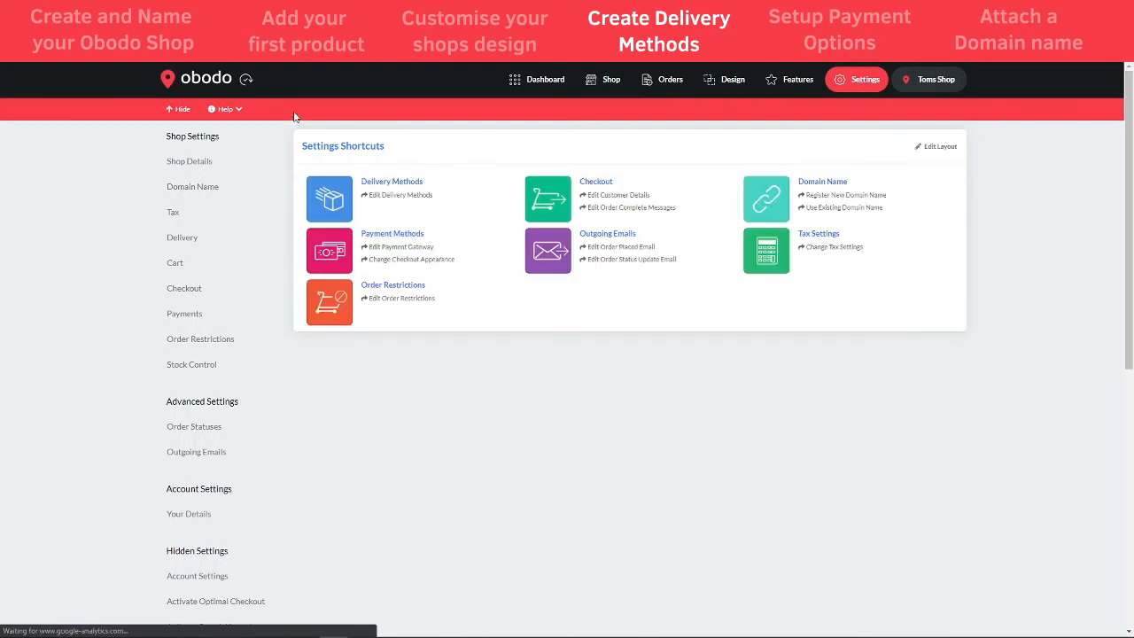
- Open the edit form for Local Delivery under the United Kingdom delivery zone
{"action": "left_click", "coordinate": [183, 241]}
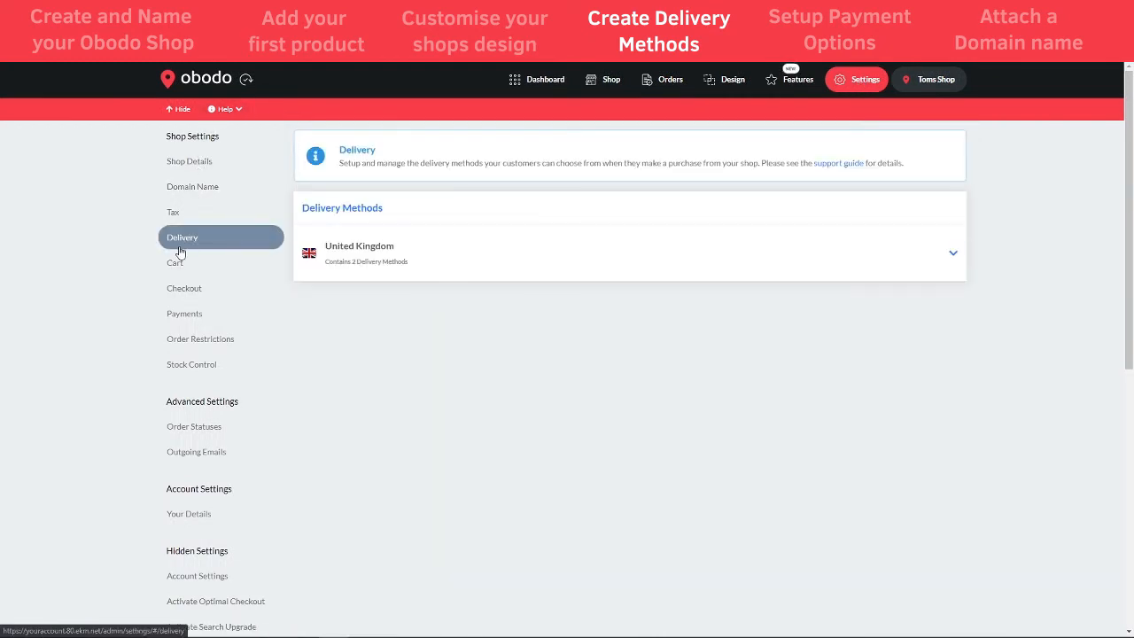
{"action": "left_click", "coordinate": [825, 256]}
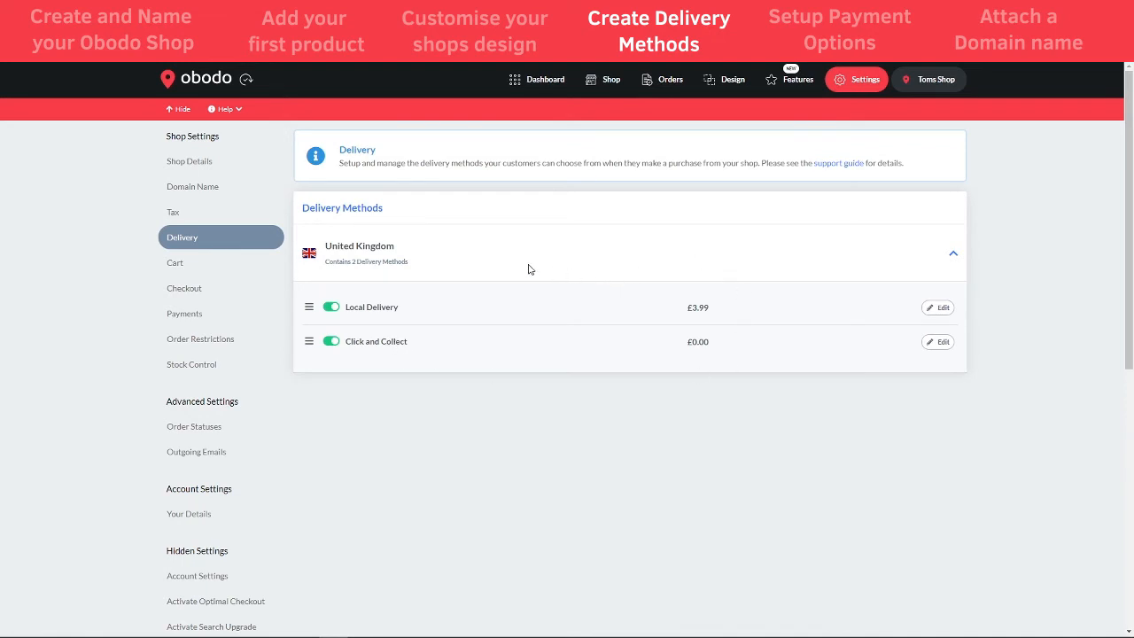
{"action": "left_click", "coordinate": [943, 309]}
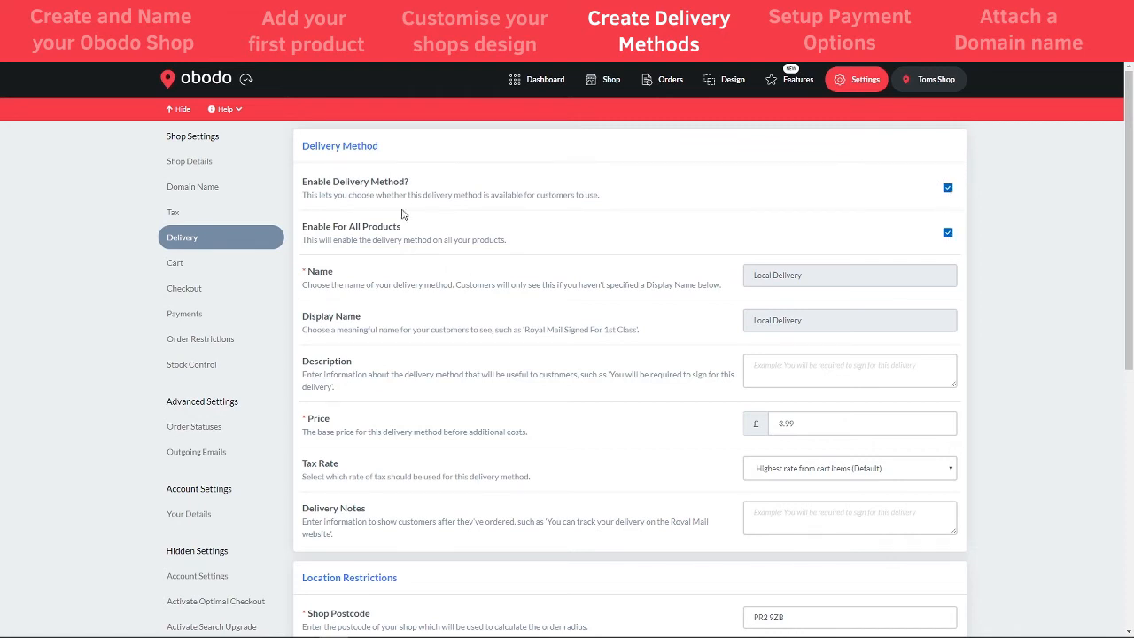
- Review the tax rate options, keep the default rate and leave delivery notes empty
{"action": "scroll", "coordinate": [479, 236], "scroll_direction": "down", "scroll_amount": 1}
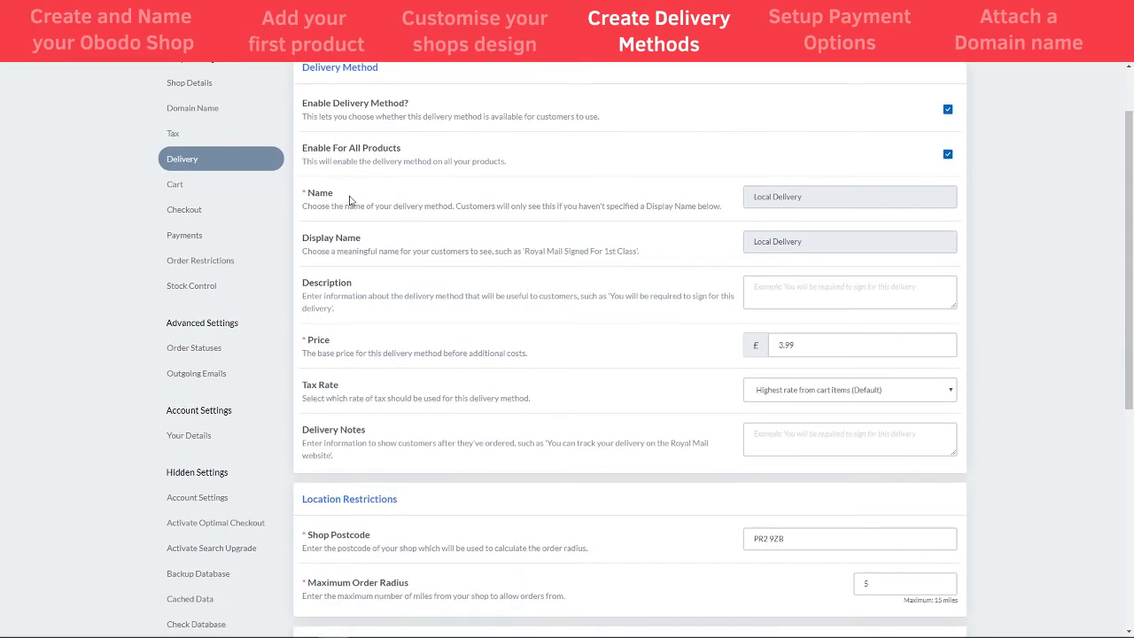
{"action": "scroll", "coordinate": [496, 243], "scroll_direction": "down", "scroll_amount": 1}
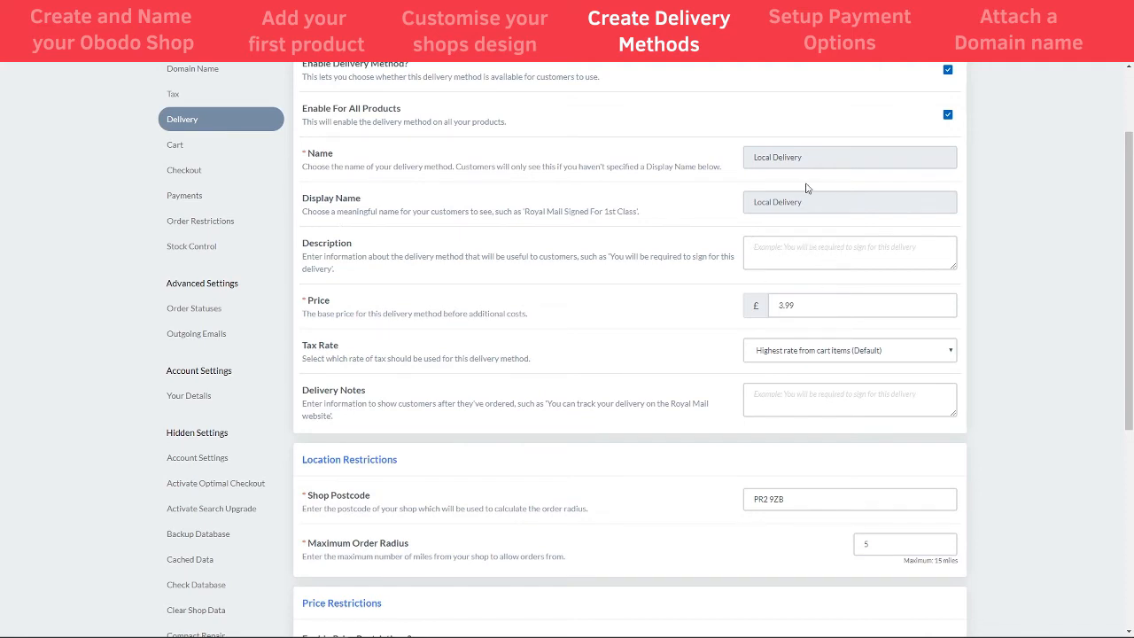
{"action": "scroll", "coordinate": [663, 352], "scroll_direction": "up", "scroll_amount": 1}
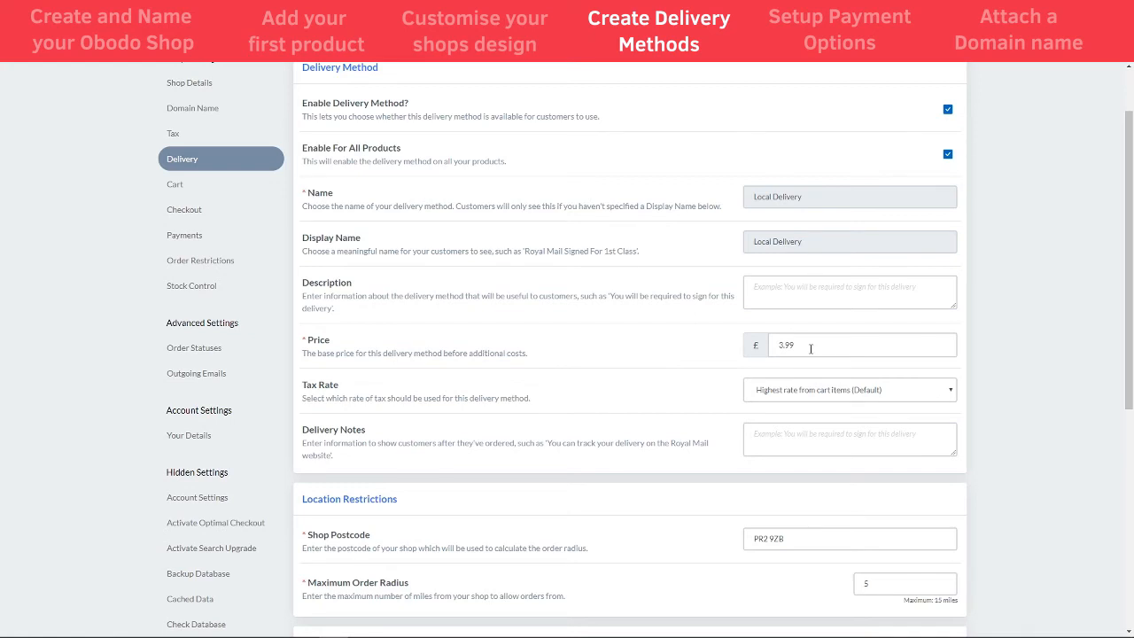
{"action": "scroll", "coordinate": [718, 342], "scroll_direction": "down", "scroll_amount": 1}
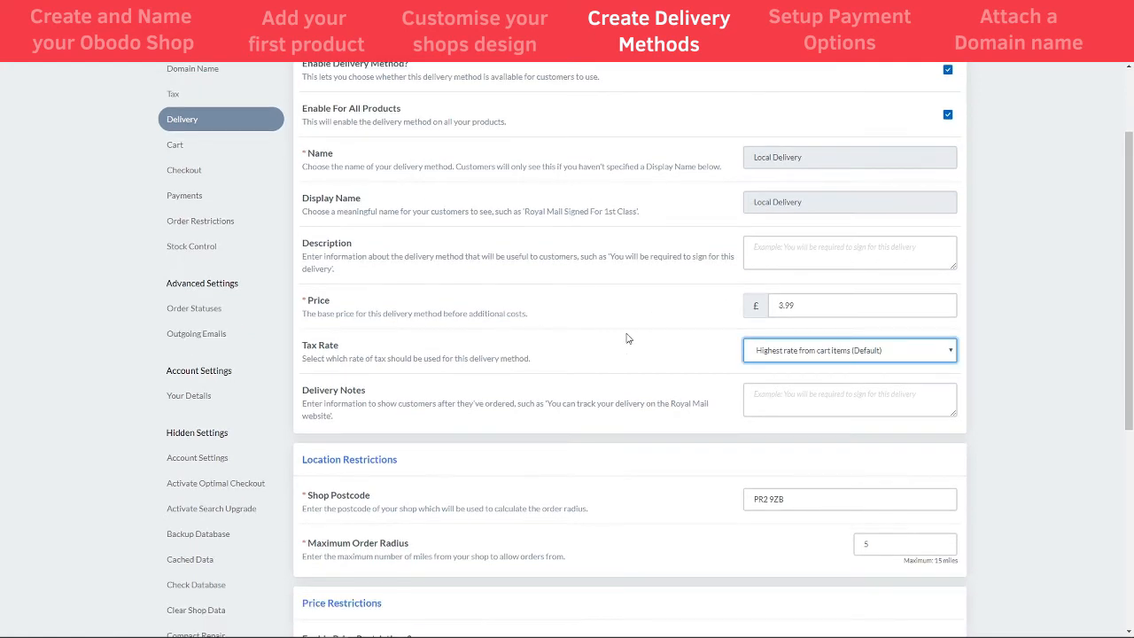
{"action": "left_click", "coordinate": [804, 357]}
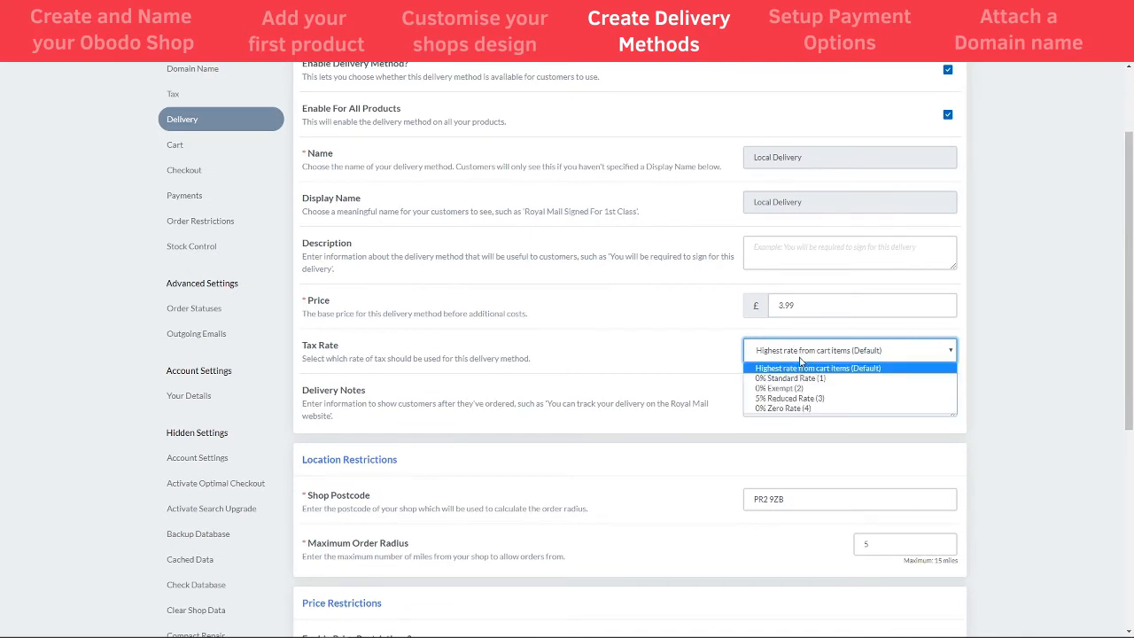
{"action": "left_click", "coordinate": [879, 353]}
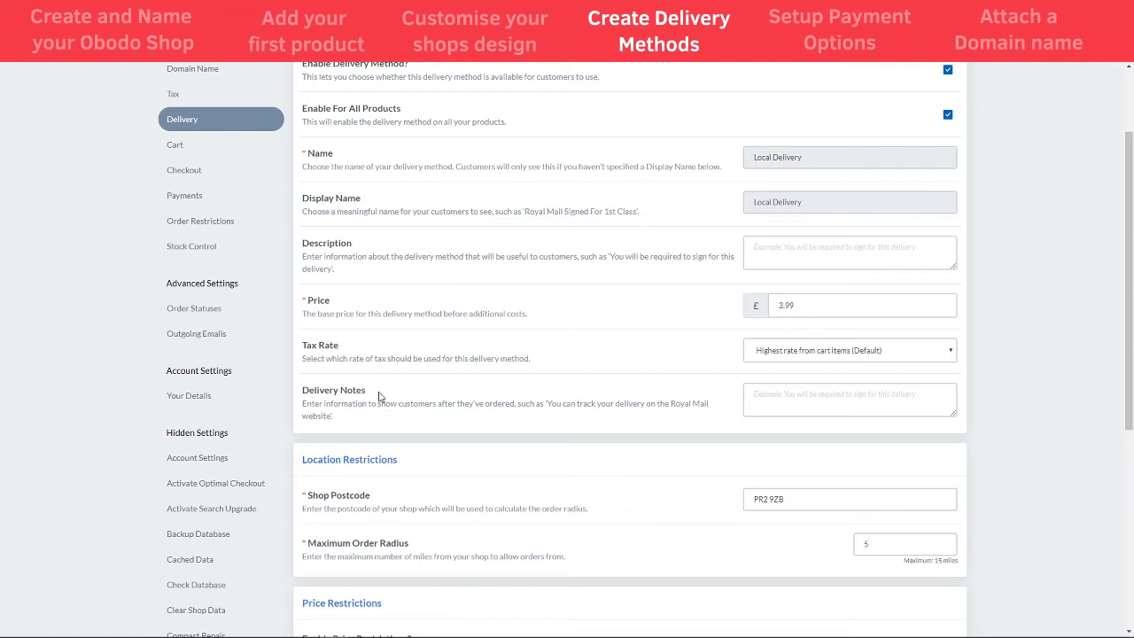
{"action": "left_click", "coordinate": [837, 399]}
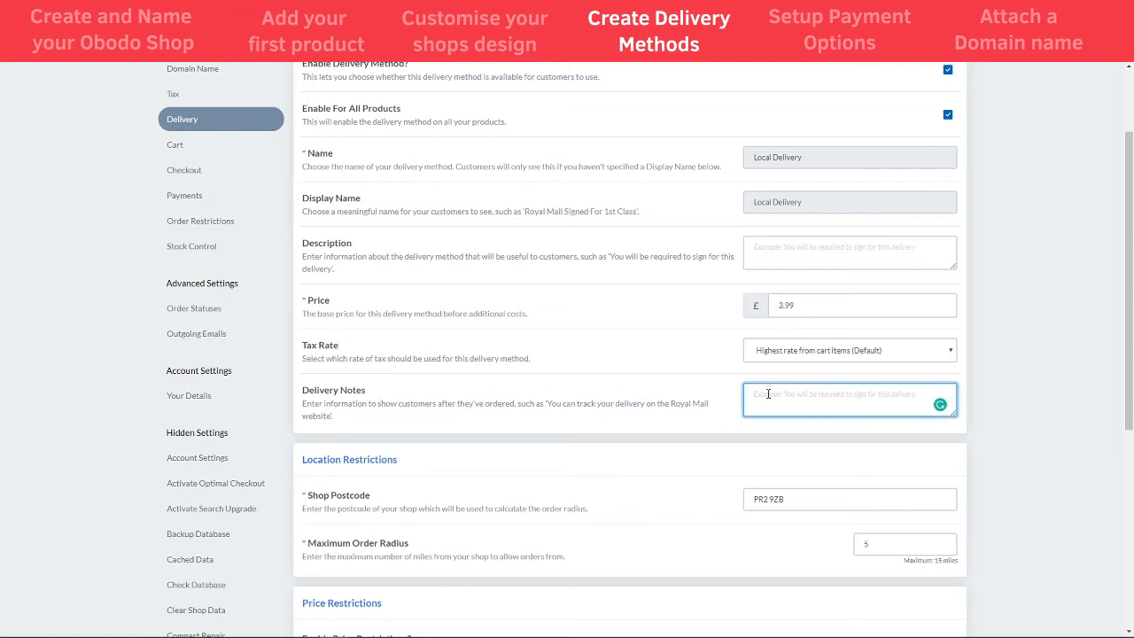
{"action": "left_click", "coordinate": [658, 394]}
- Check the shop postcode and raise the maximum order radius from 5 to 15 miles
{"action": "scroll", "coordinate": [658, 392], "scroll_direction": "down", "scroll_amount": 2}
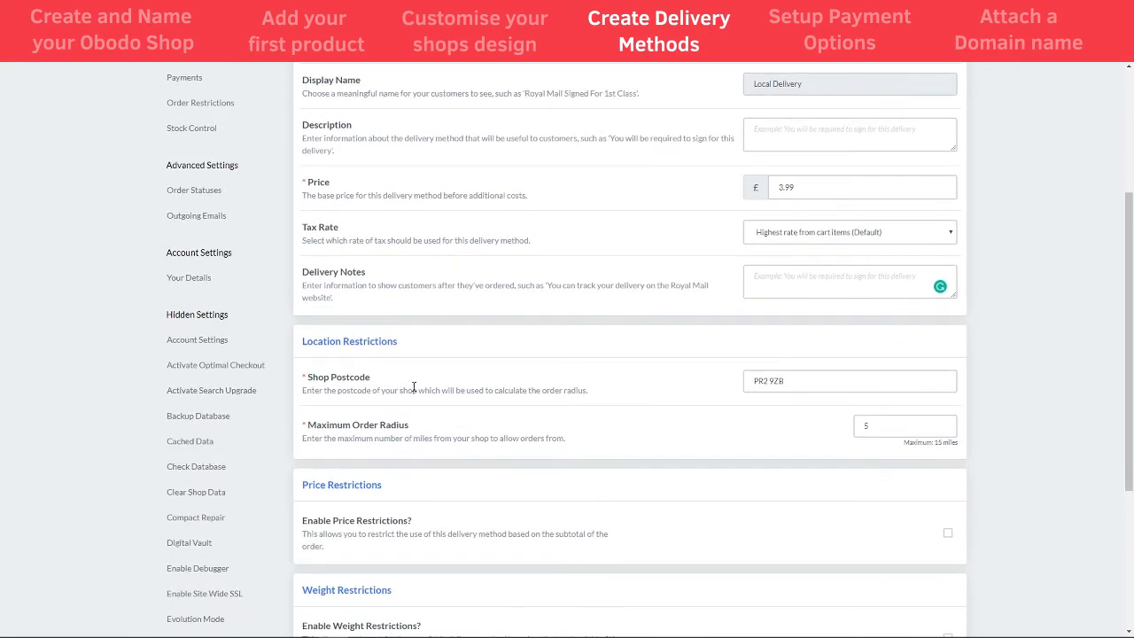
{"action": "scroll", "coordinate": [413, 387], "scroll_direction": "down", "scroll_amount": 1}
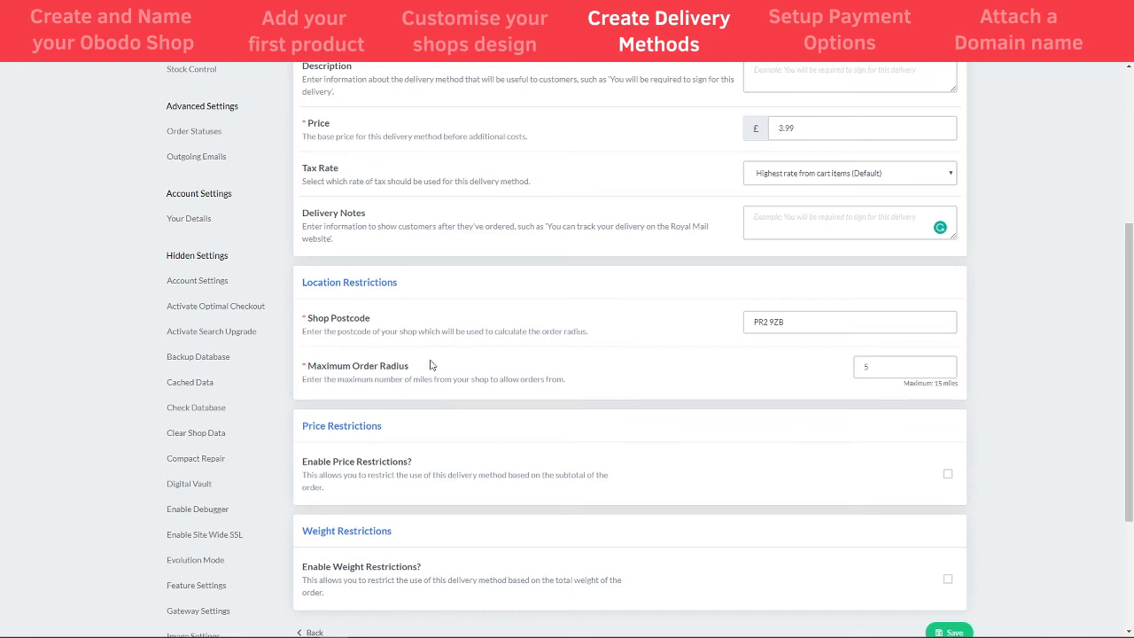
{"action": "left_click", "coordinate": [791, 324]}
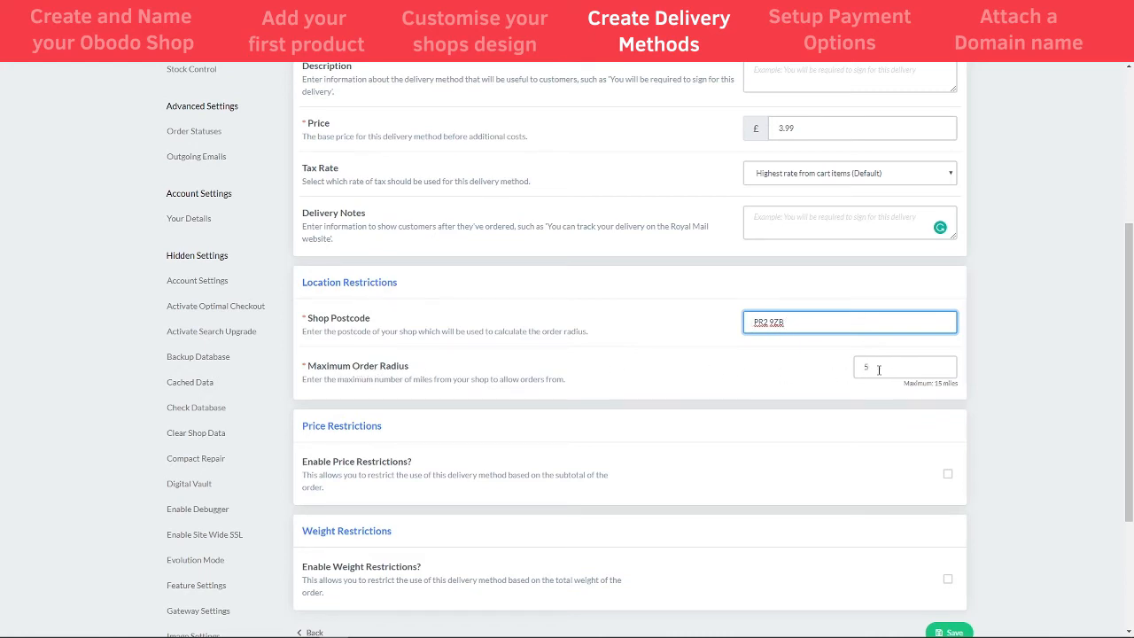
{"action": "left_click_drag", "start_coordinate": [878, 369], "coordinate": [858, 369]}
{"action": "key", "text": "BackSpace"}
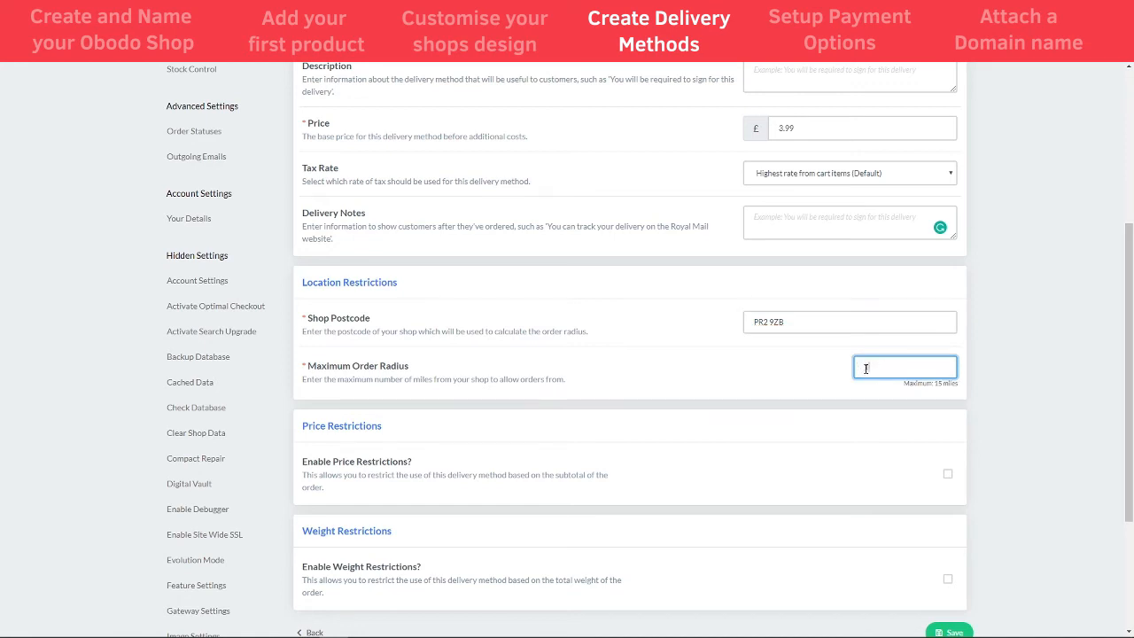
{"action": "left_click", "coordinate": [938, 386]}
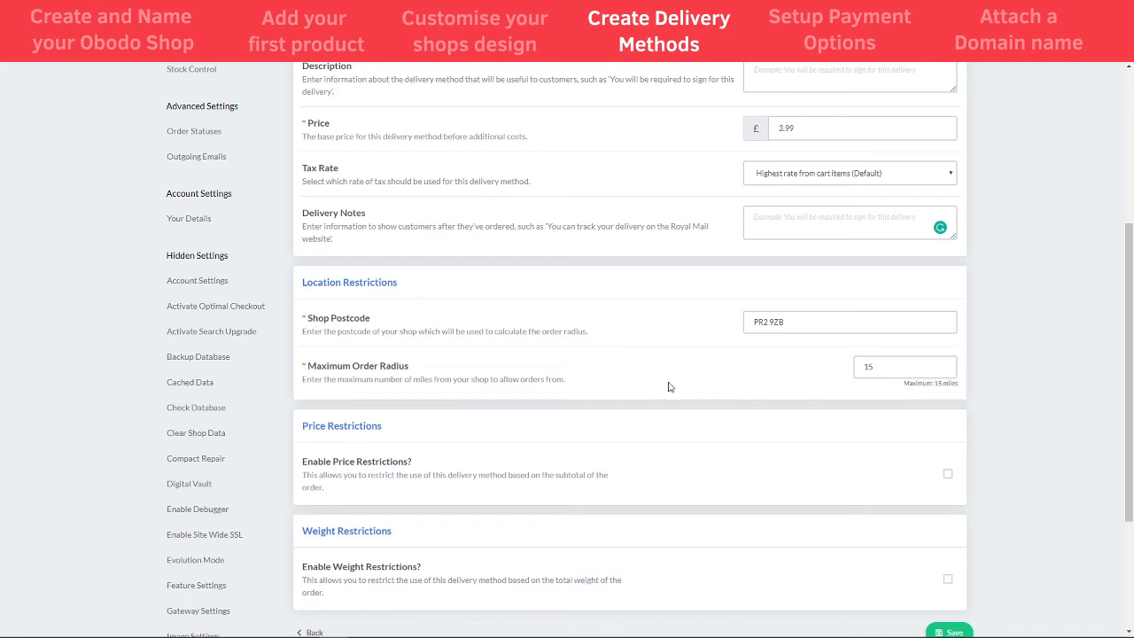
{"action": "scroll", "coordinate": [520, 407], "scroll_direction": "down", "scroll_amount": 2}
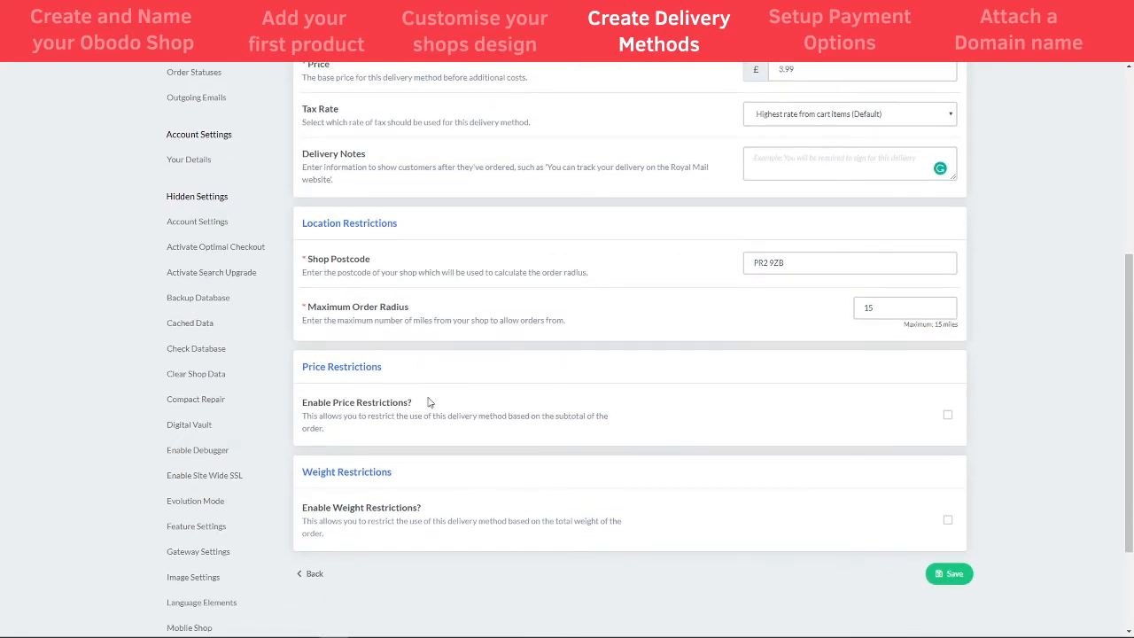
- Turn on price restrictions with a £10 minimum order value
{"action": "left_click", "coordinate": [948, 416]}
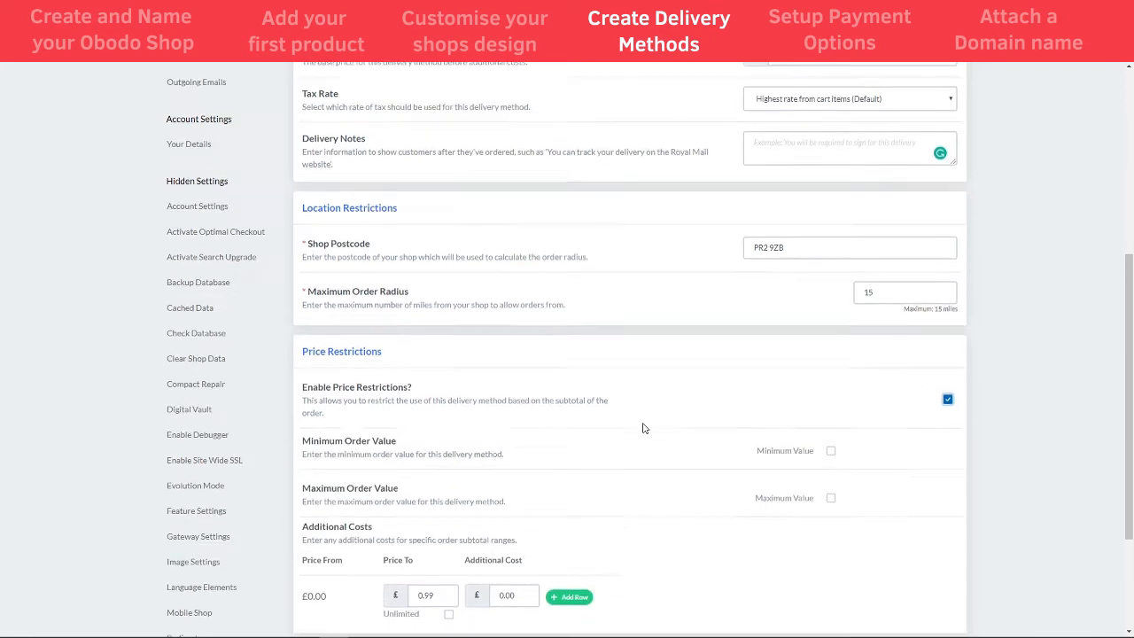
{"action": "scroll", "coordinate": [645, 428], "scroll_direction": "down", "scroll_amount": 3}
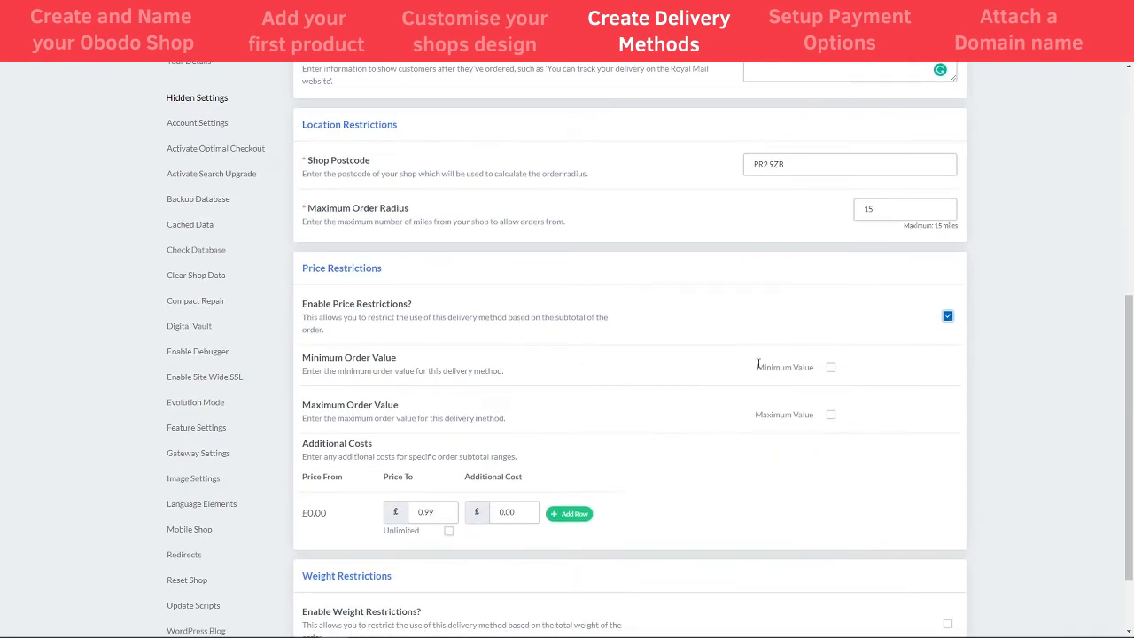
{"action": "left_click", "coordinate": [831, 367]}
{"action": "left_click", "coordinate": [864, 369]}
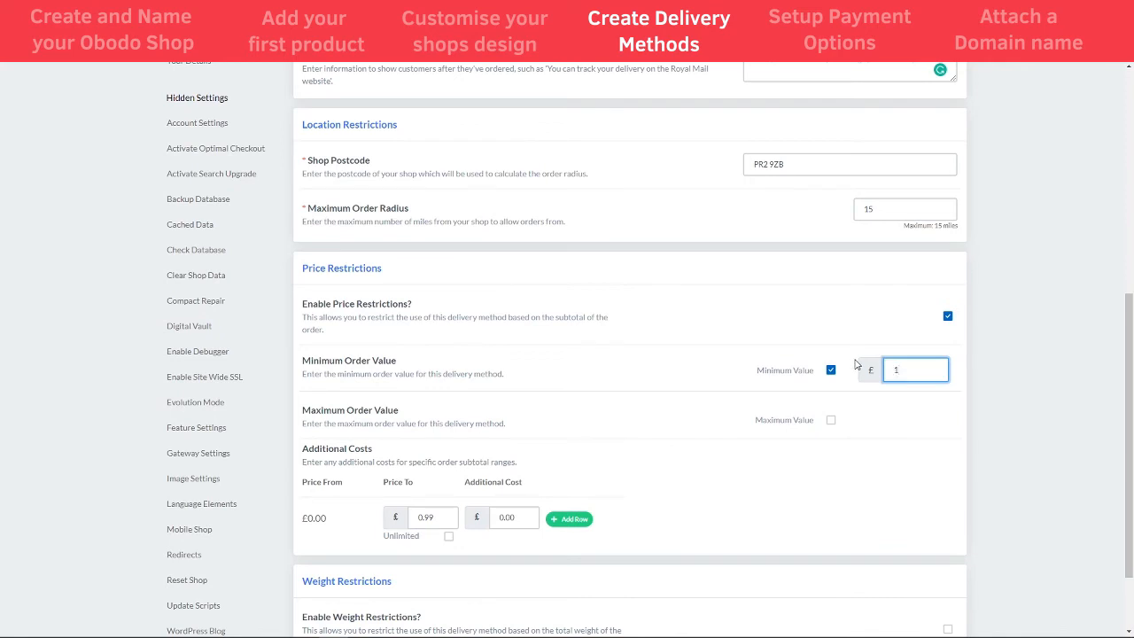
{"action": "left_click", "coordinate": [847, 322]}
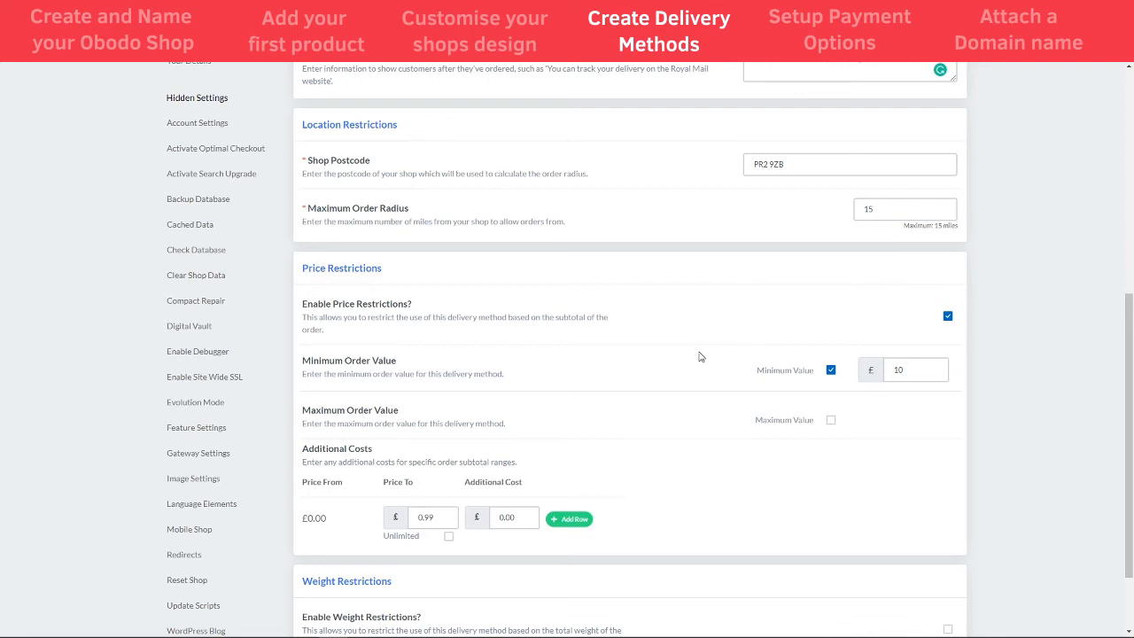
- Enable weight restrictions for Local Delivery and scroll down to the Save button
{"action": "scroll", "coordinate": [776, 394], "scroll_direction": "down", "scroll_amount": 1}
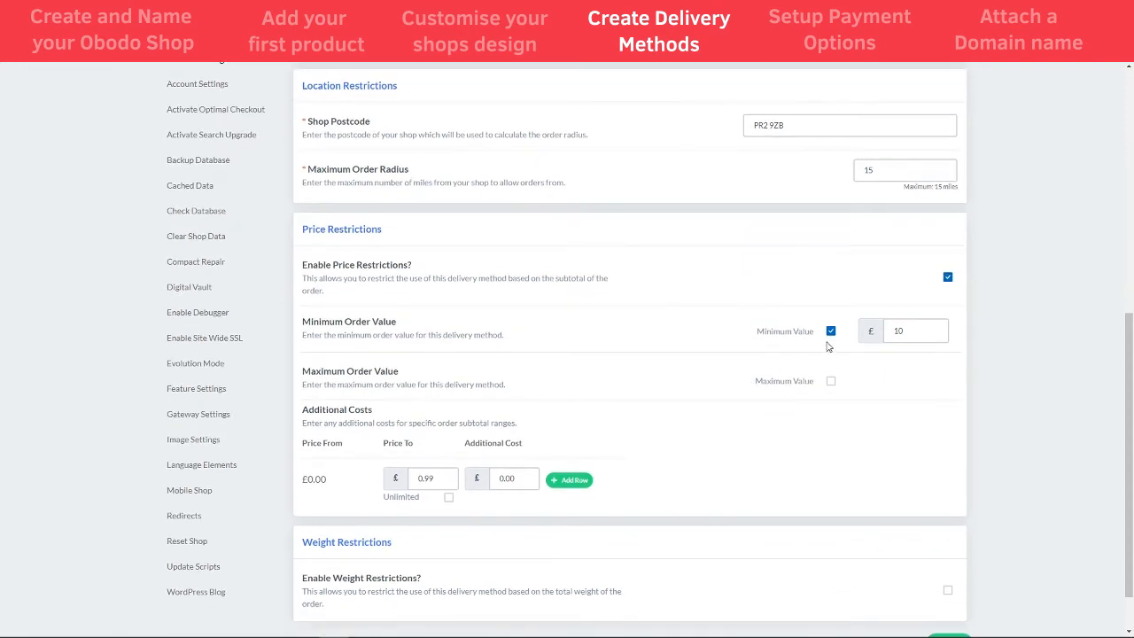
{"action": "scroll", "coordinate": [590, 351], "scroll_direction": "down", "scroll_amount": 1}
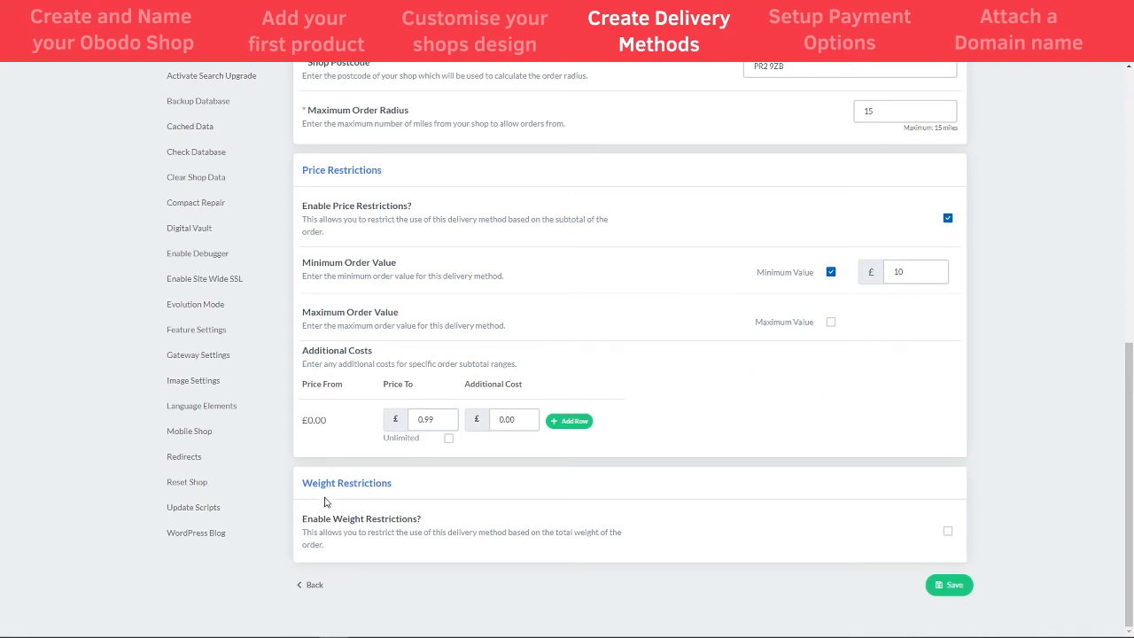
{"action": "left_click", "coordinate": [947, 530]}
{"action": "scroll", "coordinate": [628, 496], "scroll_direction": "down", "scroll_amount": 3}
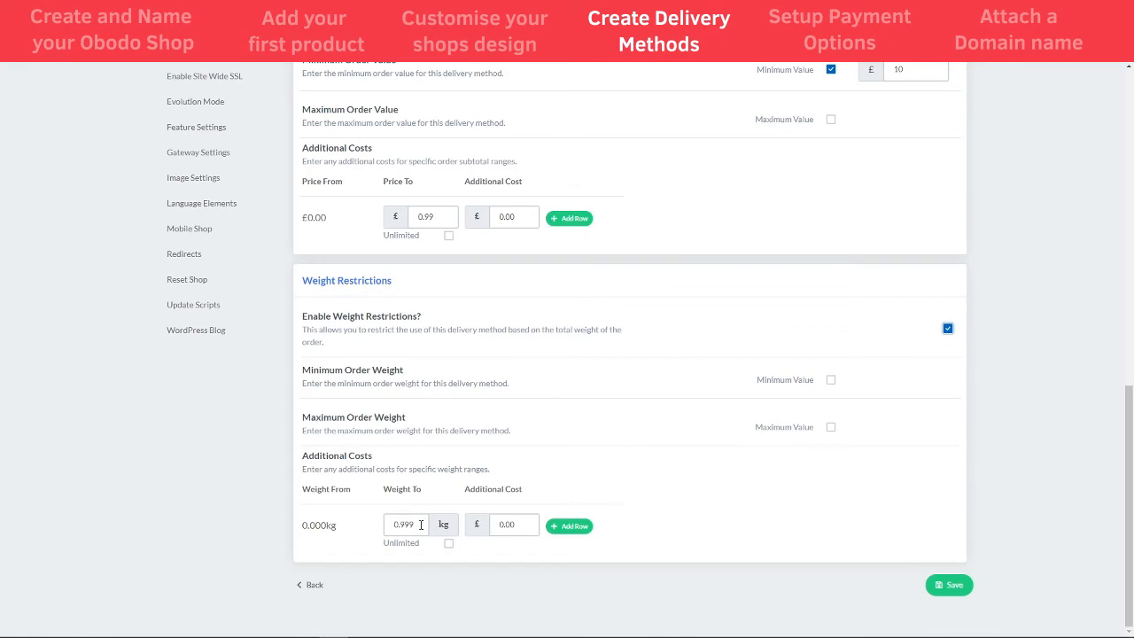
{"action": "scroll", "coordinate": [656, 499], "scroll_direction": "up", "scroll_amount": 5}
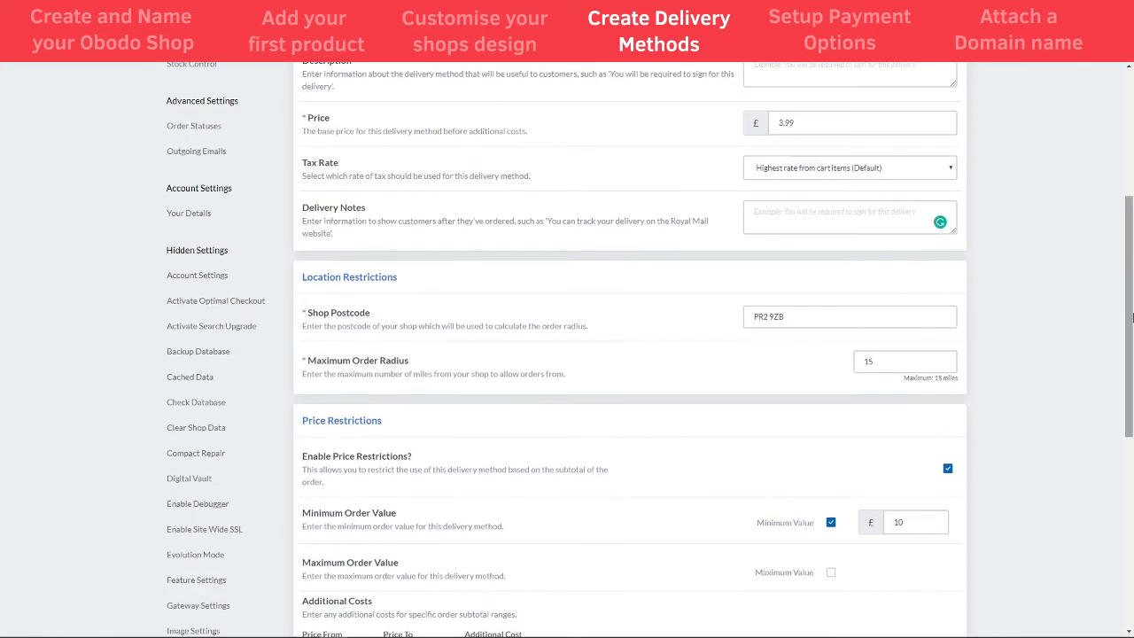
{"action": "left_click_drag", "start_coordinate": [1132, 318], "coordinate": [1132, 514]}
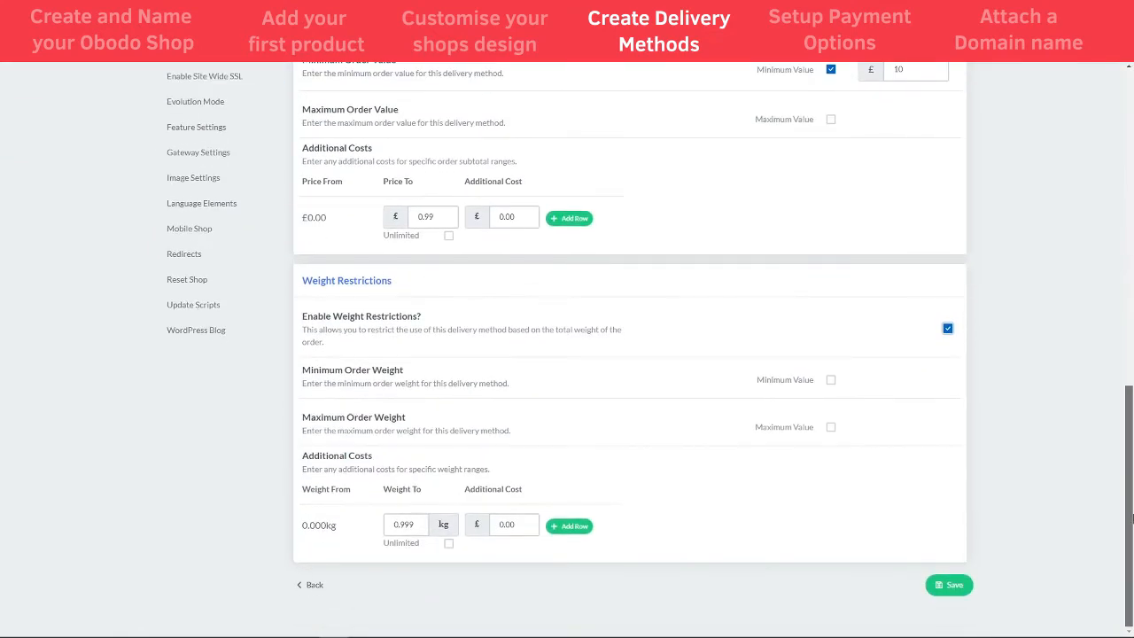
- Save the Local Delivery changes, check the United Kingdom methods, and return to the dashboard
{"action": "left_click", "coordinate": [949, 586]}
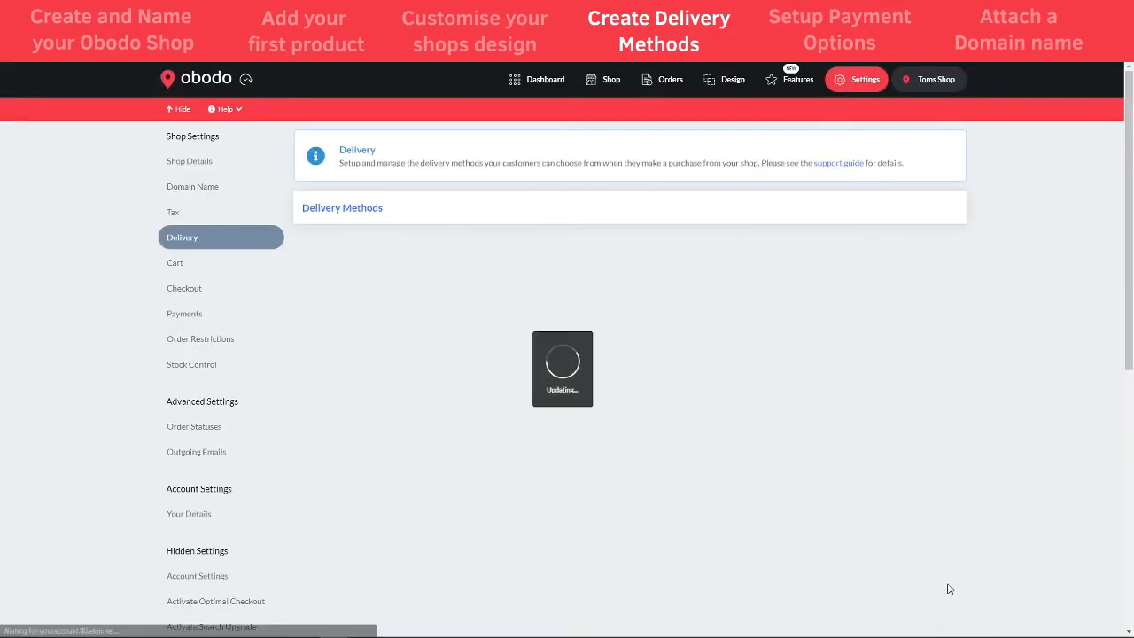
{"action": "left_click", "coordinate": [939, 254]}
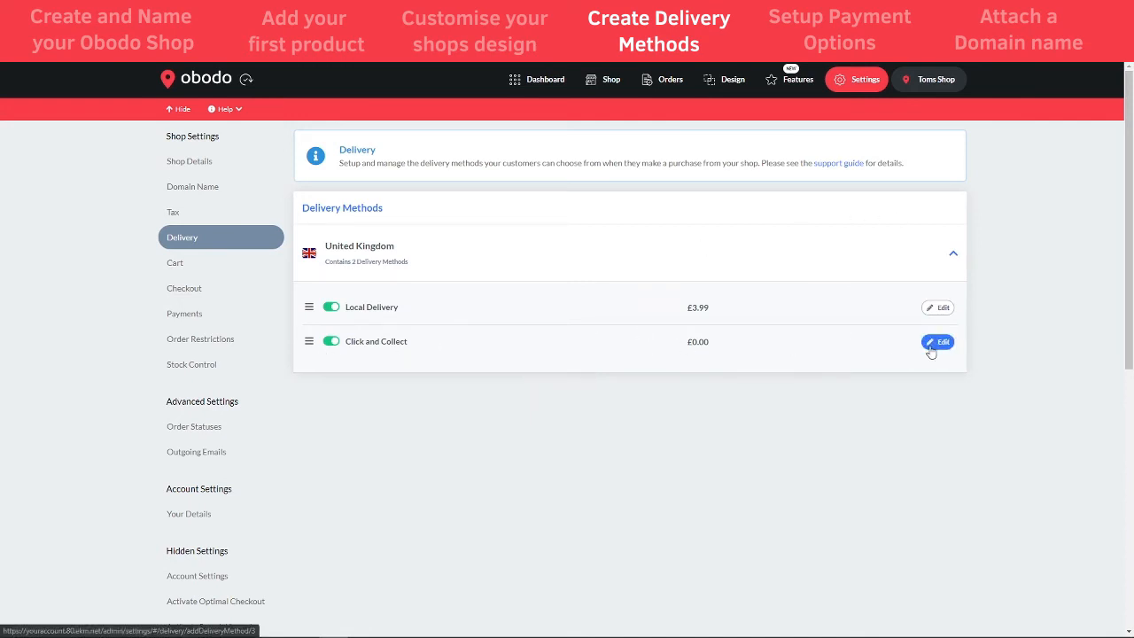
{"action": "left_click", "coordinate": [545, 83]}
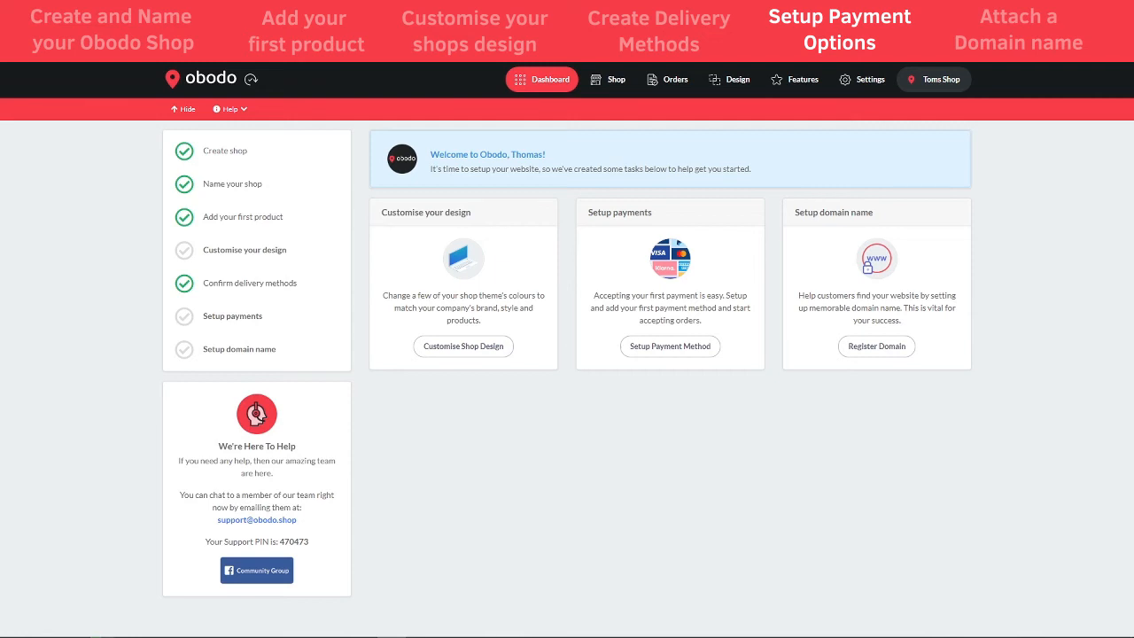
- Open the Payments section of the shop settings to view the Stripe connection status
{"action": "left_click", "coordinate": [862, 82]}
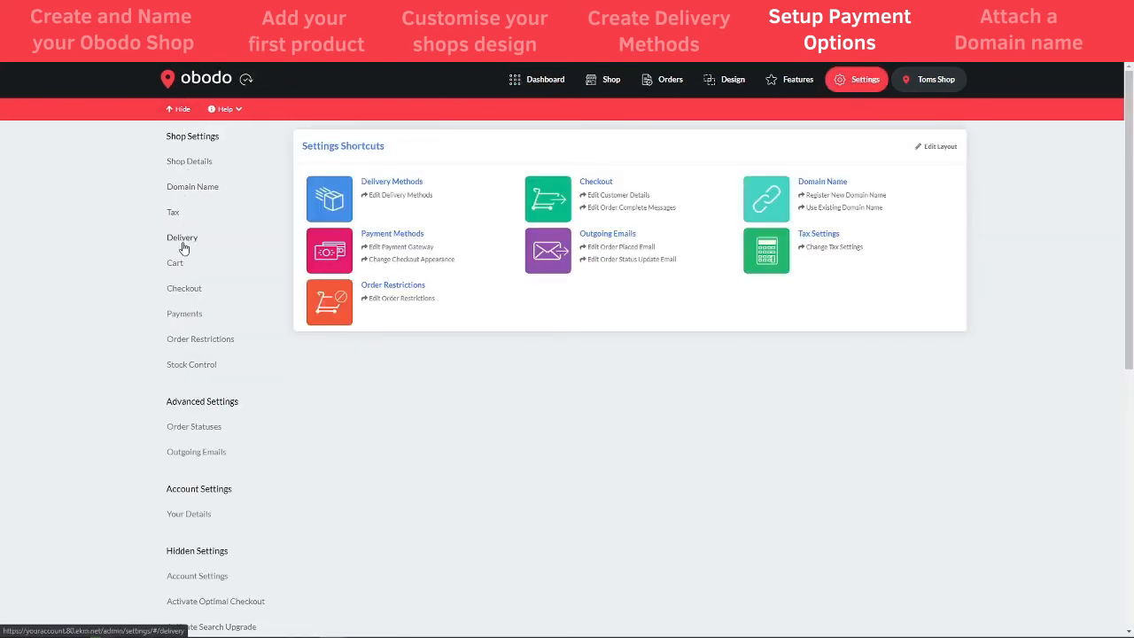
{"action": "left_click", "coordinate": [186, 317]}
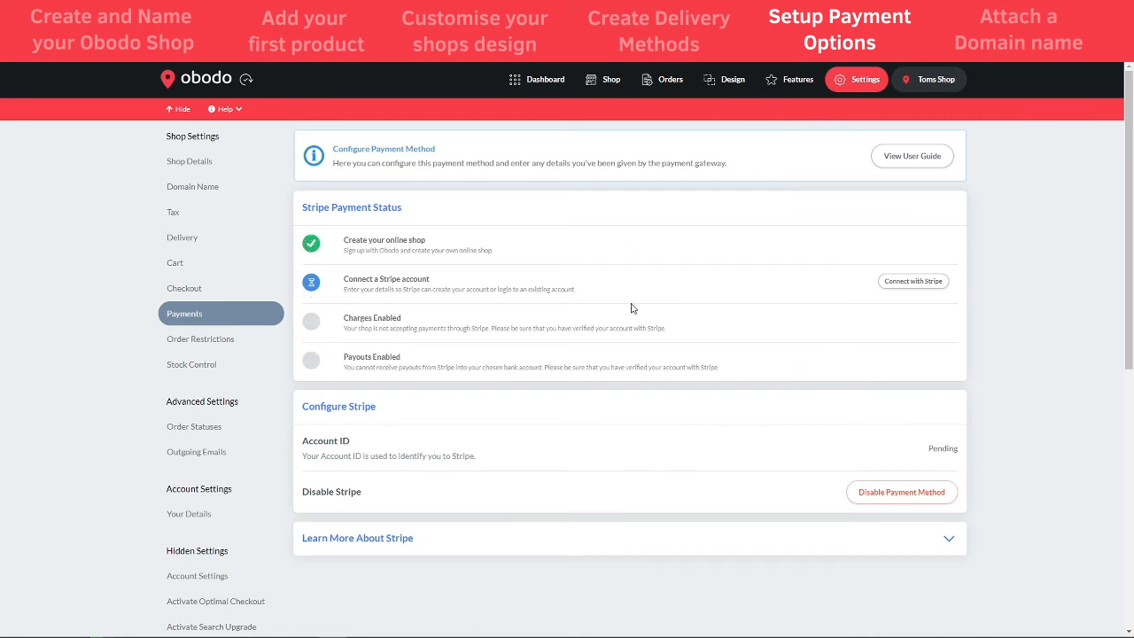
{"action": "left_click", "coordinate": [903, 158]}
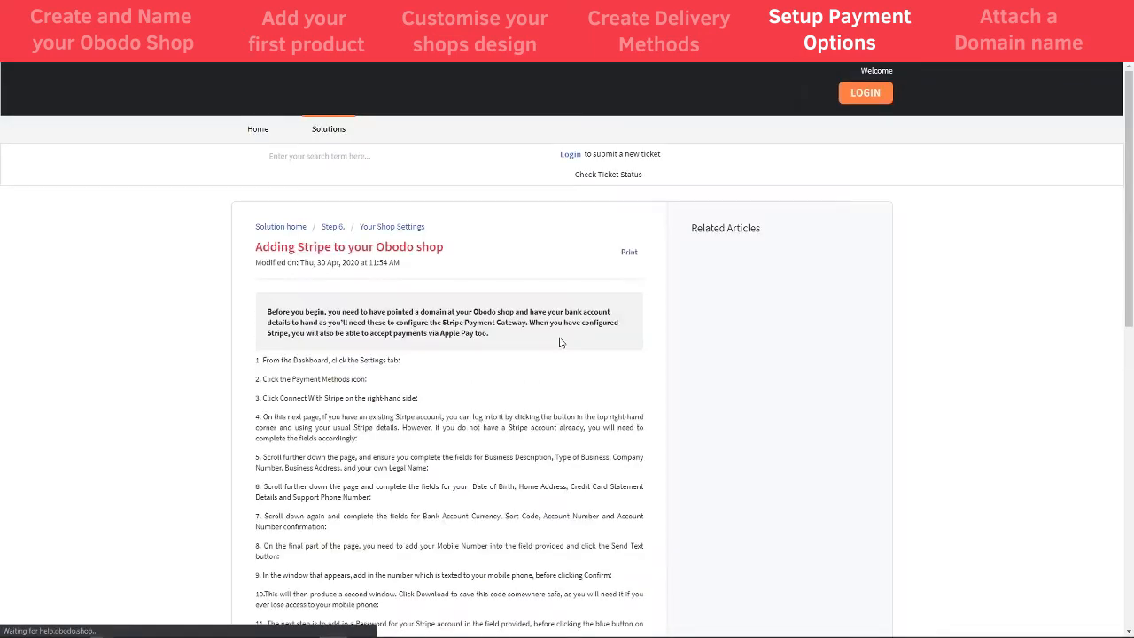
{"action": "scroll", "coordinate": [483, 437], "scroll_direction": "down", "scroll_amount": 3}
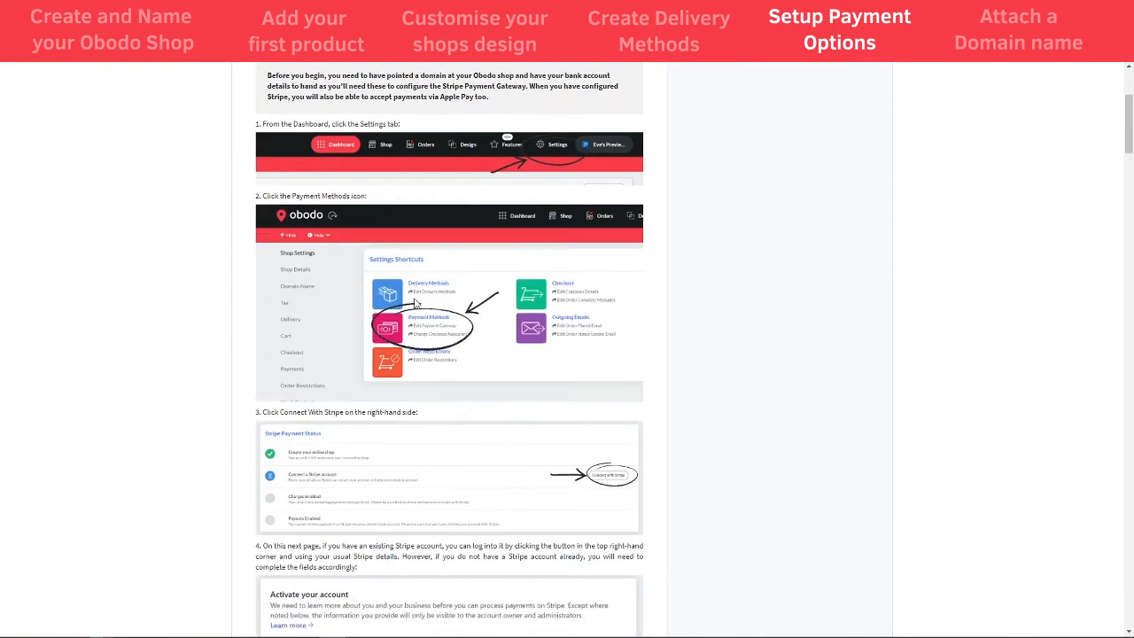
{"action": "scroll", "coordinate": [486, 388], "scroll_direction": "down", "scroll_amount": 5}
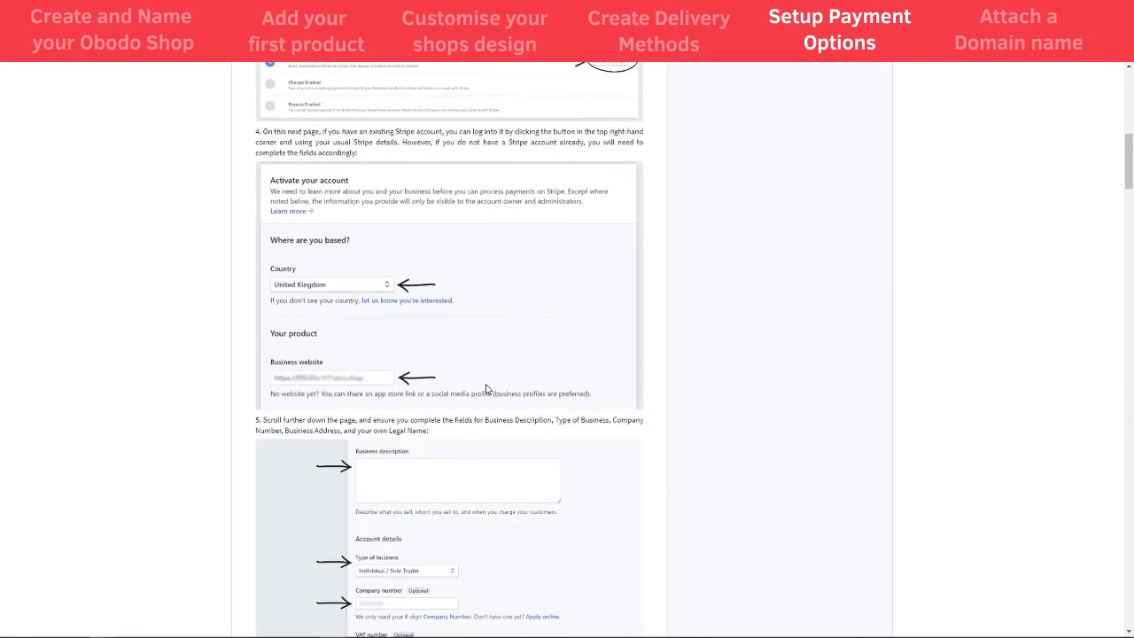
{"action": "scroll", "coordinate": [518, 390], "scroll_direction": "up", "scroll_amount": 1}
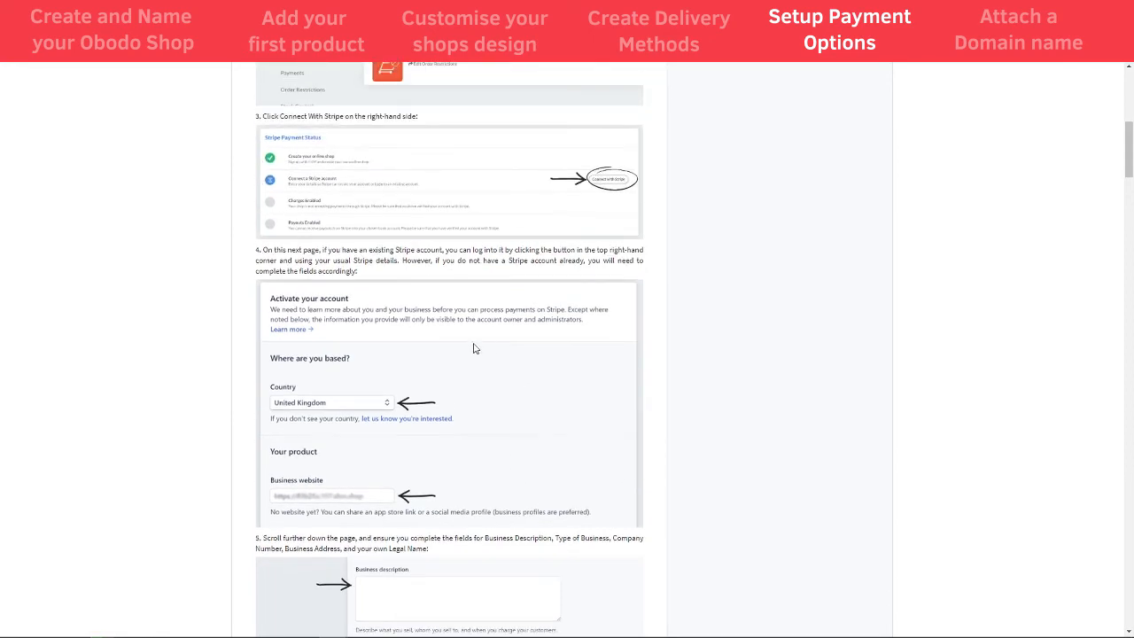
{"action": "scroll", "coordinate": [431, 405], "scroll_direction": "down", "scroll_amount": 7}
{"action": "scroll", "coordinate": [434, 450], "scroll_direction": "down", "scroll_amount": 8}
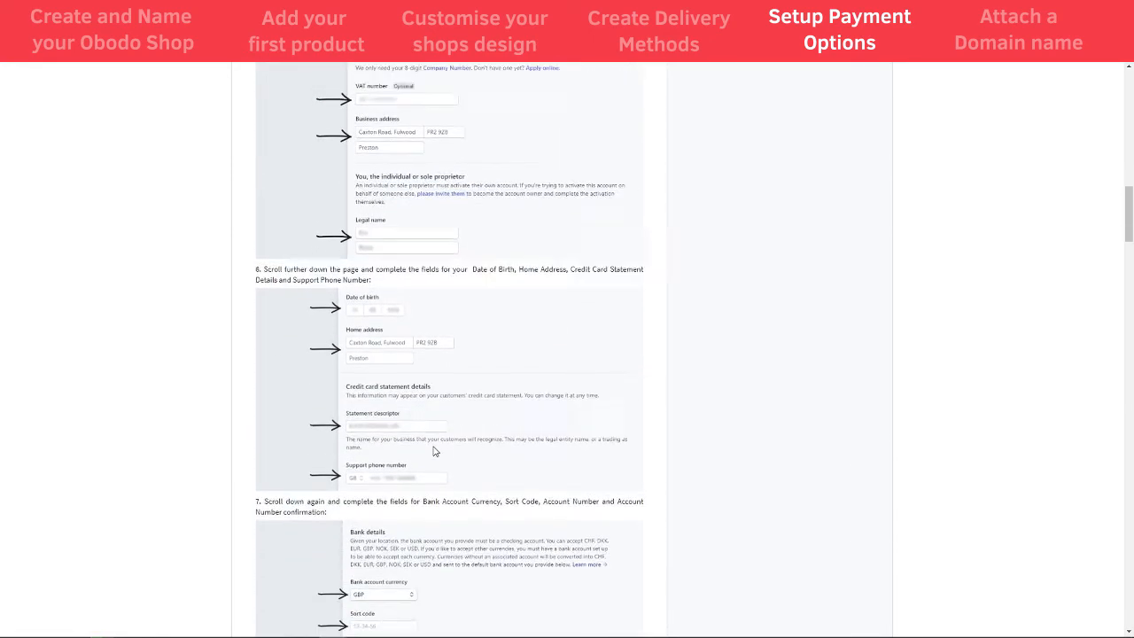
{"action": "scroll", "coordinate": [440, 466], "scroll_direction": "down", "scroll_amount": 5}
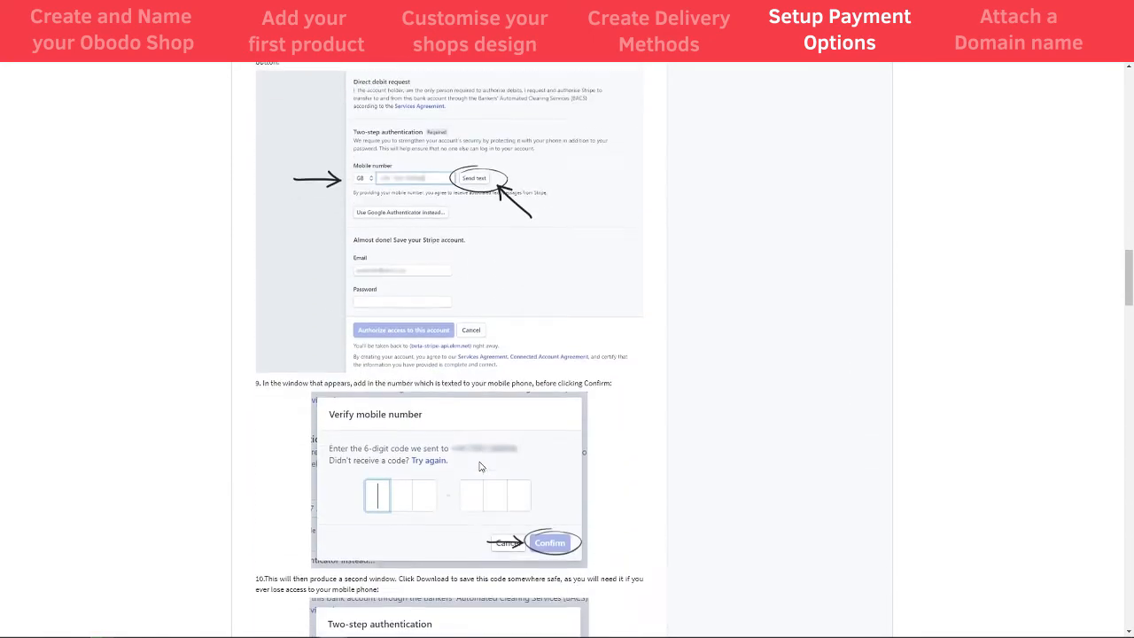
{"action": "left_click_drag", "start_coordinate": [1128, 323], "coordinate": [1128, 158]}
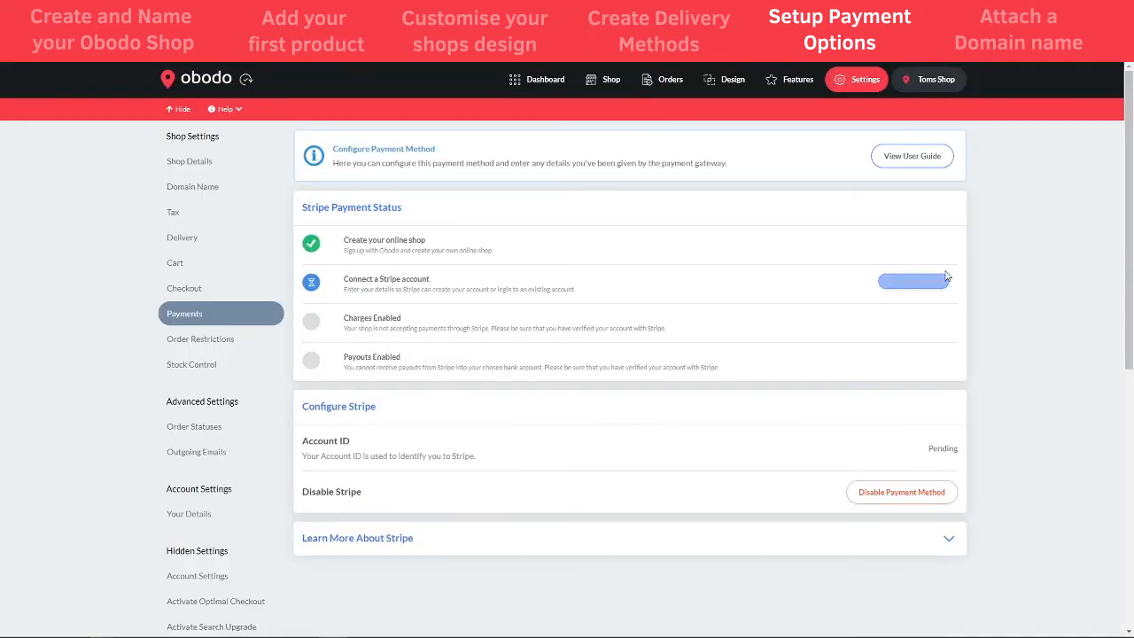
{"action": "left_click", "coordinate": [912, 283]}
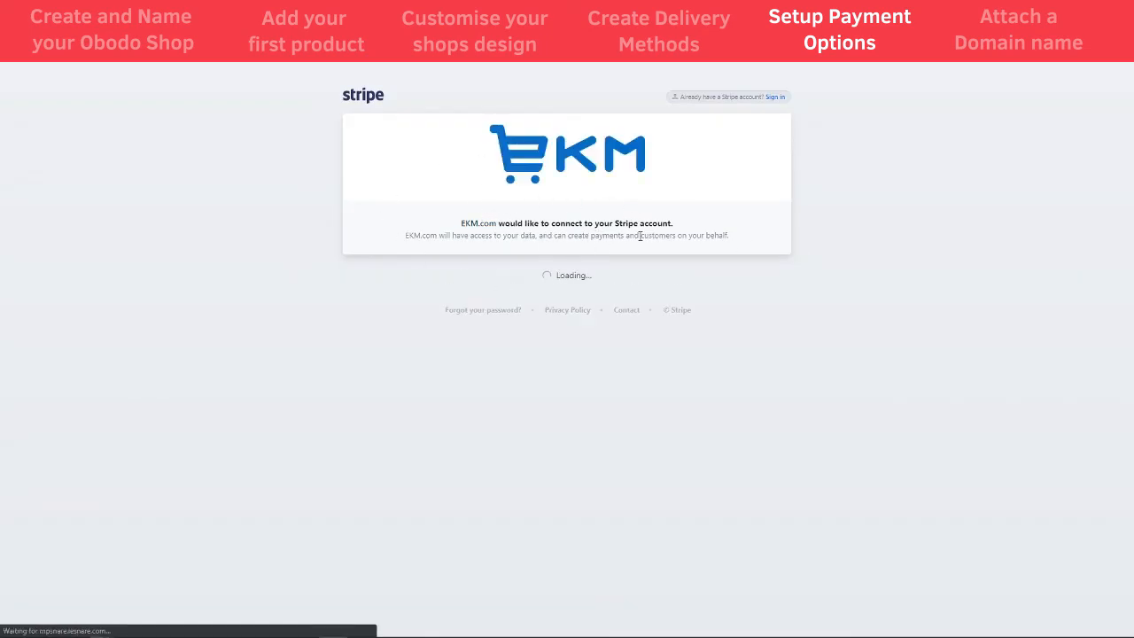
- Scroll through Stripe's Activate your account form before heading back to Obodo
{"action": "scroll", "coordinate": [508, 405], "scroll_direction": "down", "scroll_amount": 2}
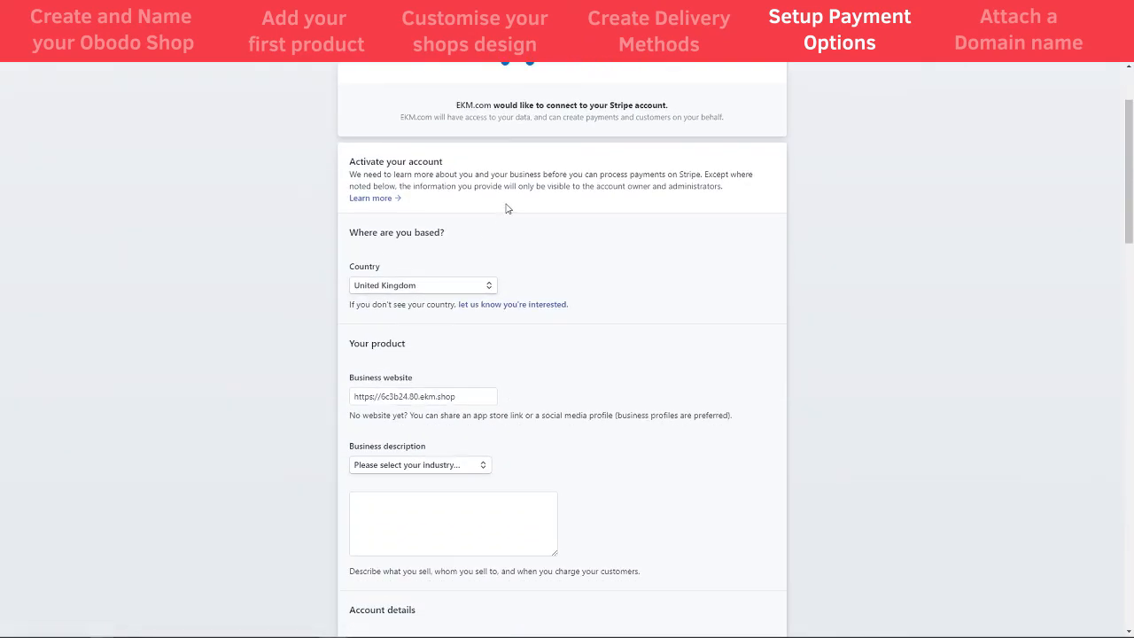
{"action": "scroll", "coordinate": [468, 506], "scroll_direction": "down", "scroll_amount": 4}
{"action": "left_click_drag", "start_coordinate": [1130, 296], "coordinate": [1129, 567]}
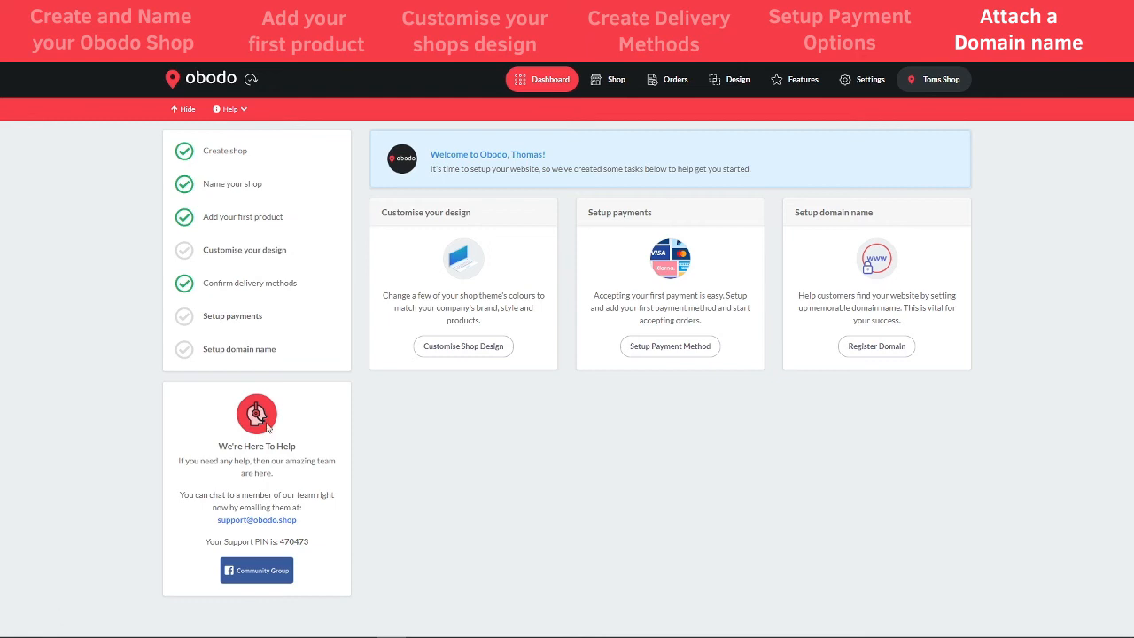
- Open the Domain Name settings in the shop settings
{"action": "left_click", "coordinate": [860, 85]}
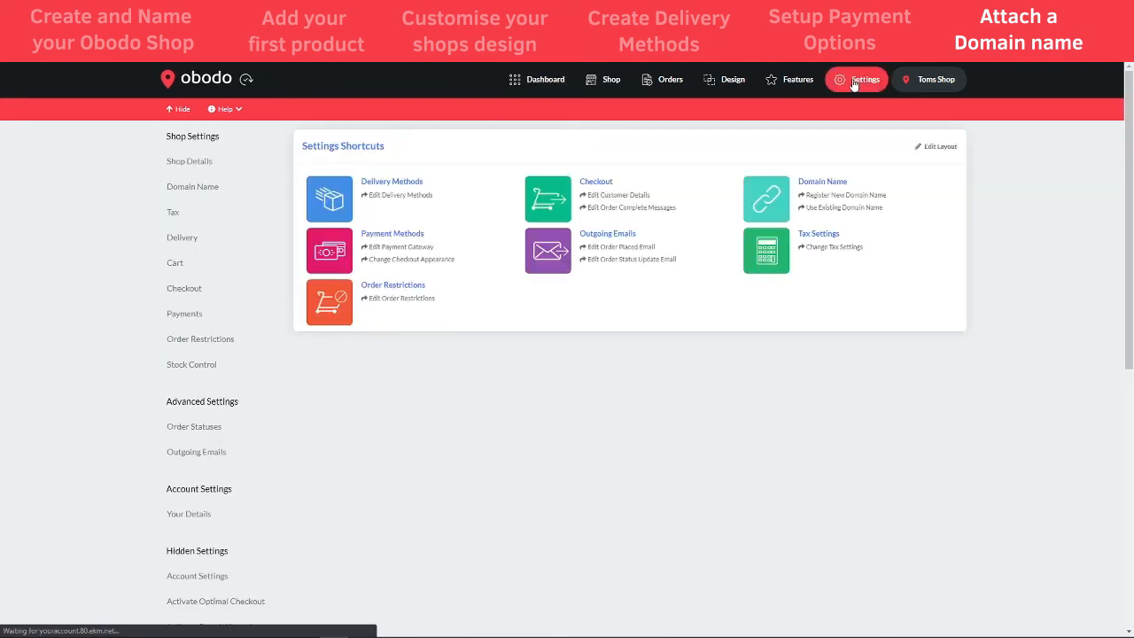
{"action": "left_click", "coordinate": [189, 189]}
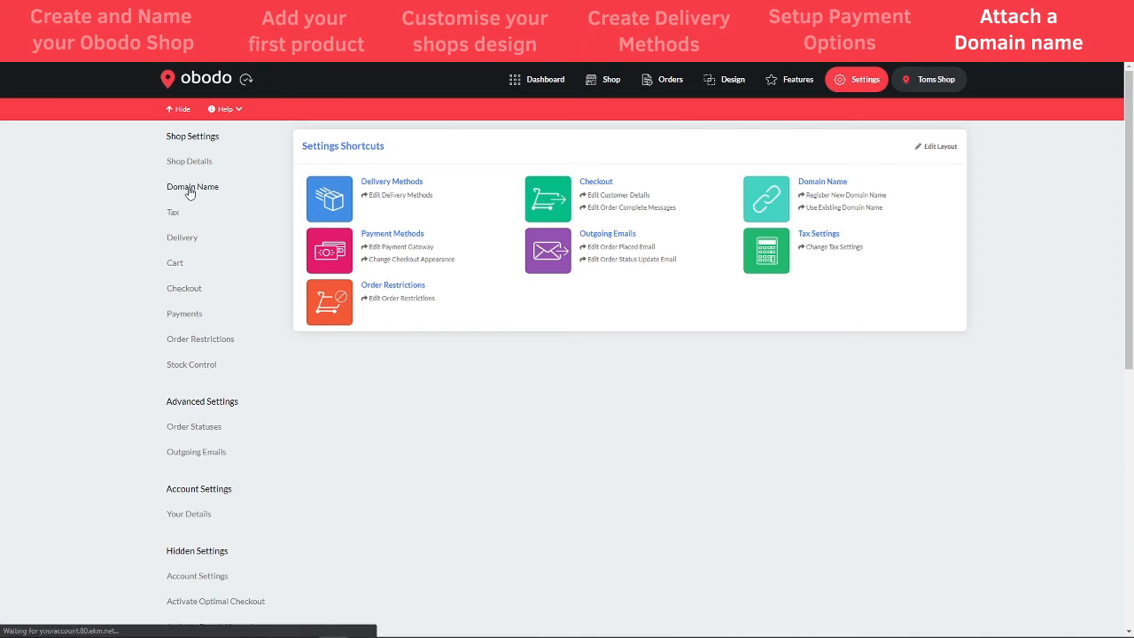
{"action": "scroll", "coordinate": [633, 321], "scroll_direction": "down", "scroll_amount": 1}
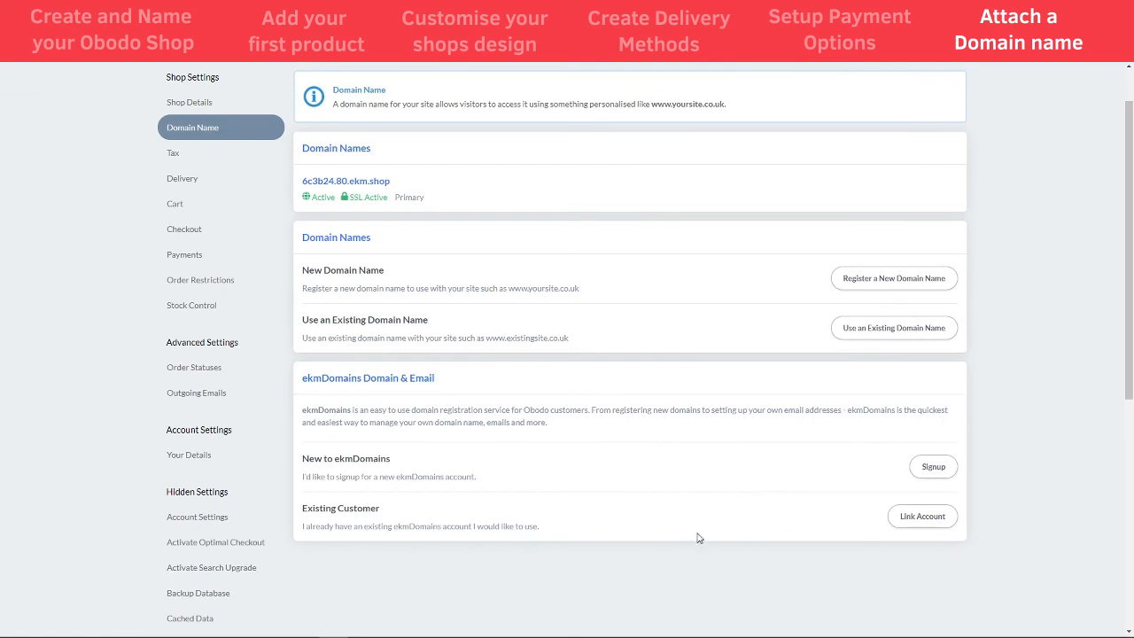
- Create an ekmDomains account and log in to it in a new window
{"action": "left_click", "coordinate": [933, 477]}
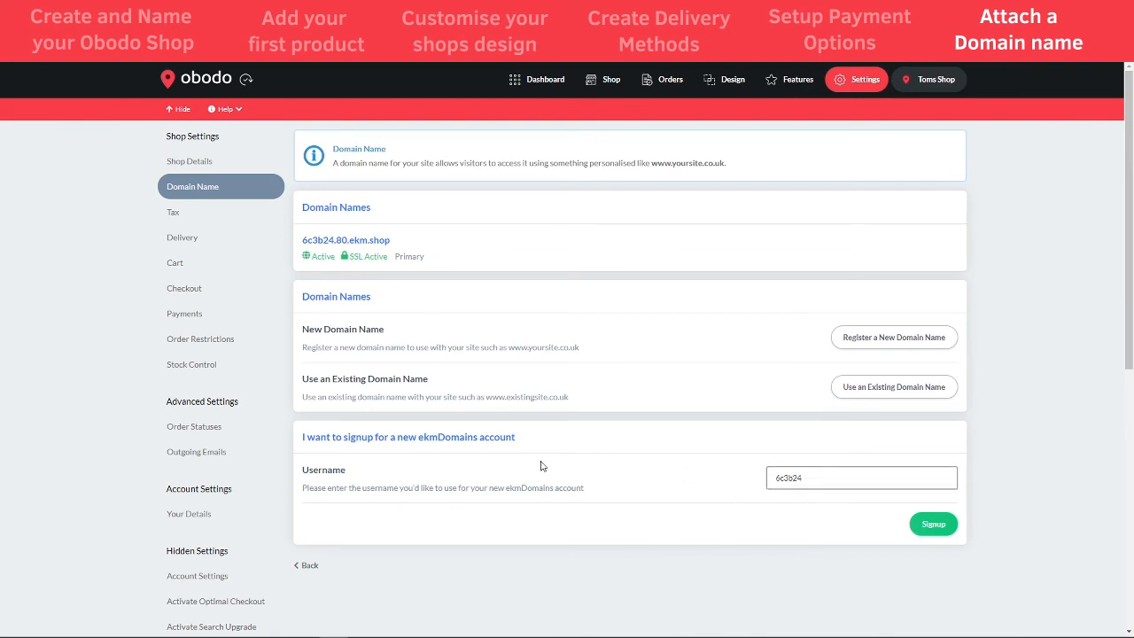
{"action": "left_click", "coordinate": [925, 523]}
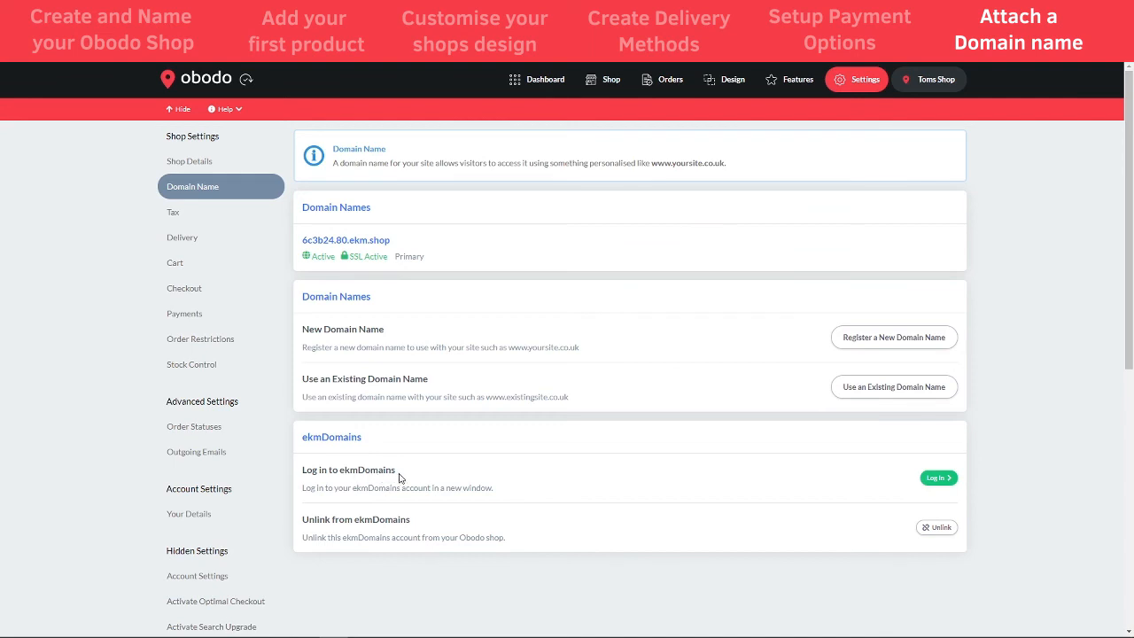
{"action": "left_click", "coordinate": [937, 477]}
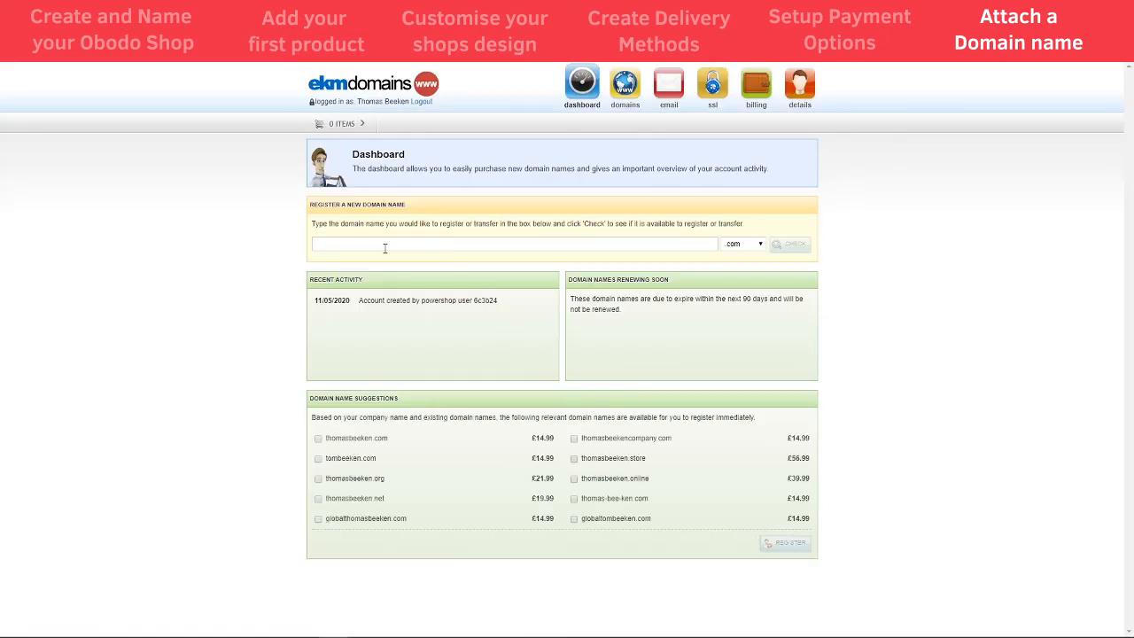
- Search ekmDomains for 'butchers' domains and review the taken results
{"action": "left_click", "coordinate": [343, 241]}
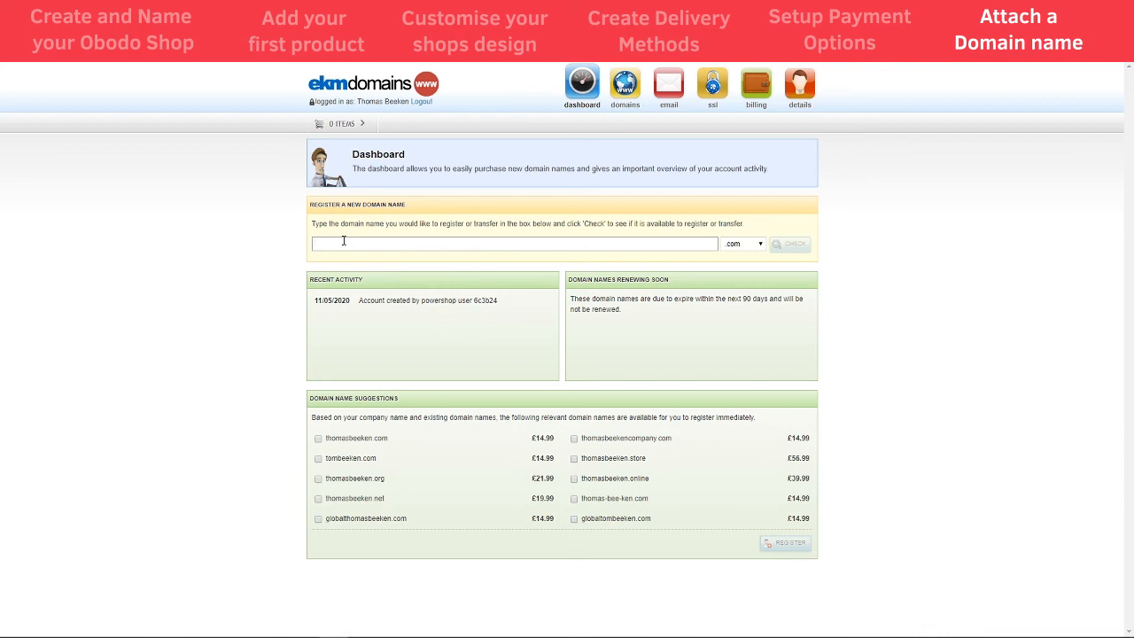
{"action": "type", "text": "butchers"}
{"action": "key", "text": "Return"}
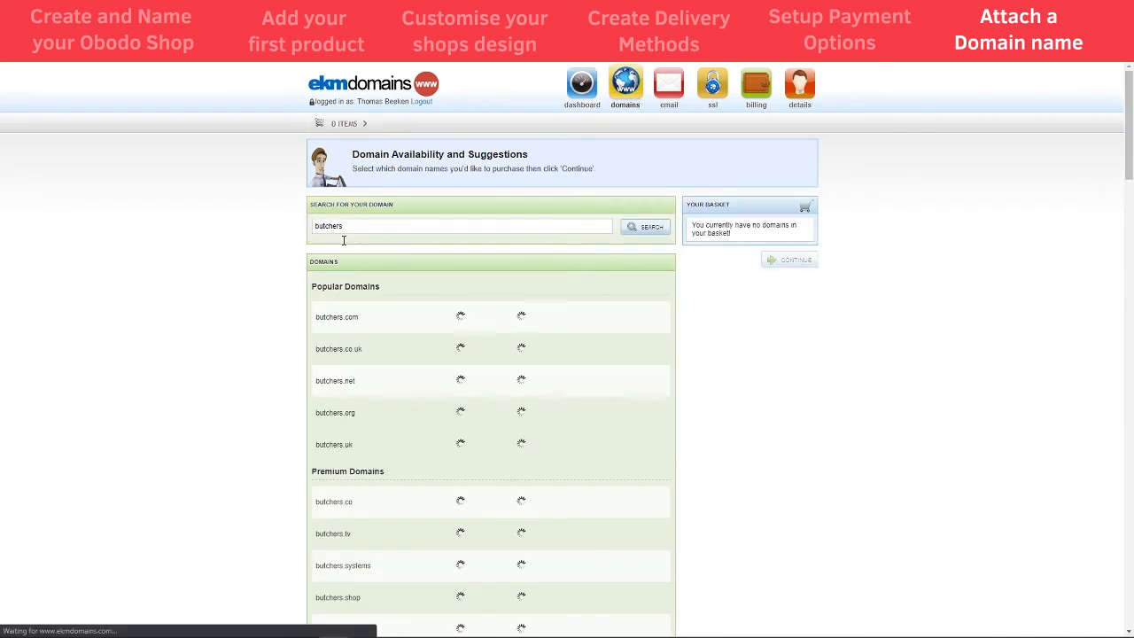
{"action": "scroll", "coordinate": [493, 336], "scroll_direction": "down", "scroll_amount": 1}
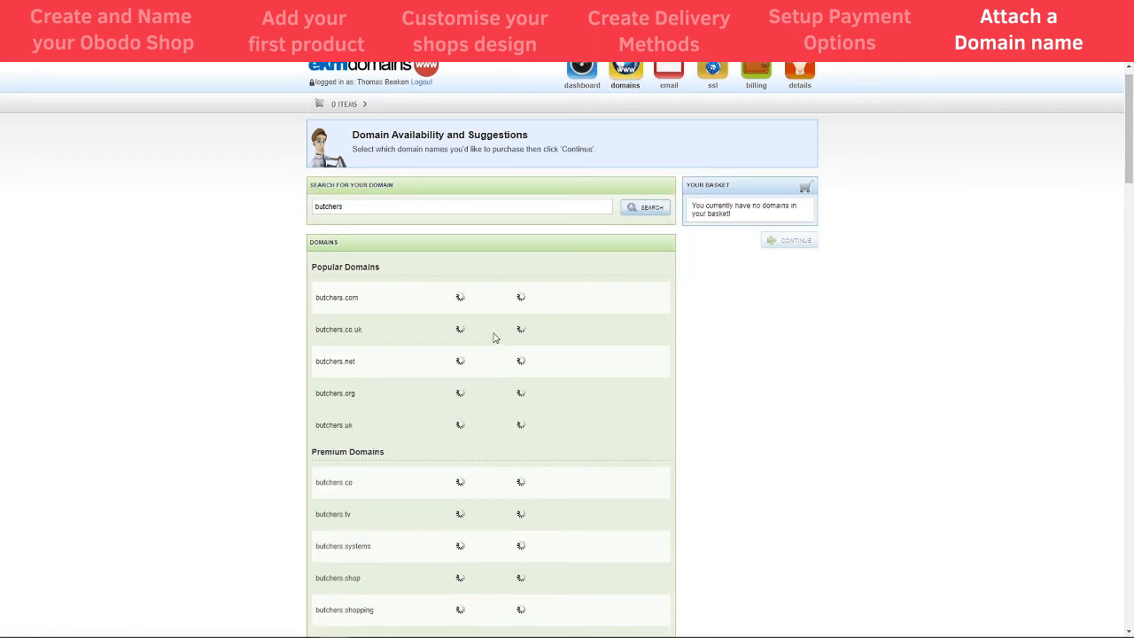
{"action": "scroll", "coordinate": [398, 357], "scroll_direction": "down", "scroll_amount": 2}
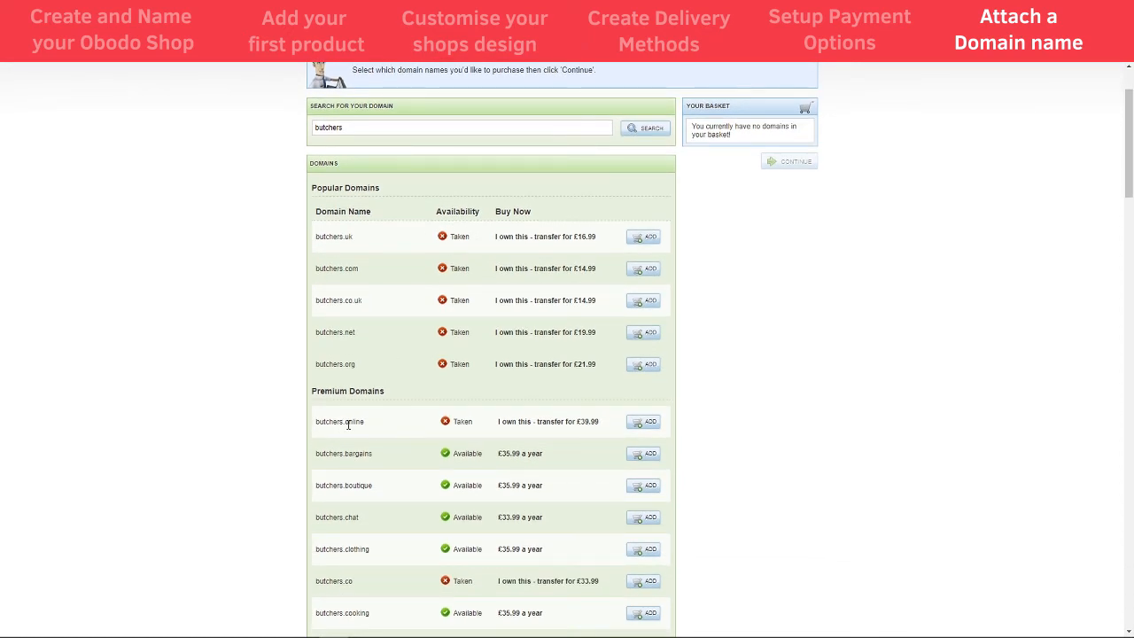
{"action": "scroll", "coordinate": [371, 473], "scroll_direction": "down", "scroll_amount": 4}
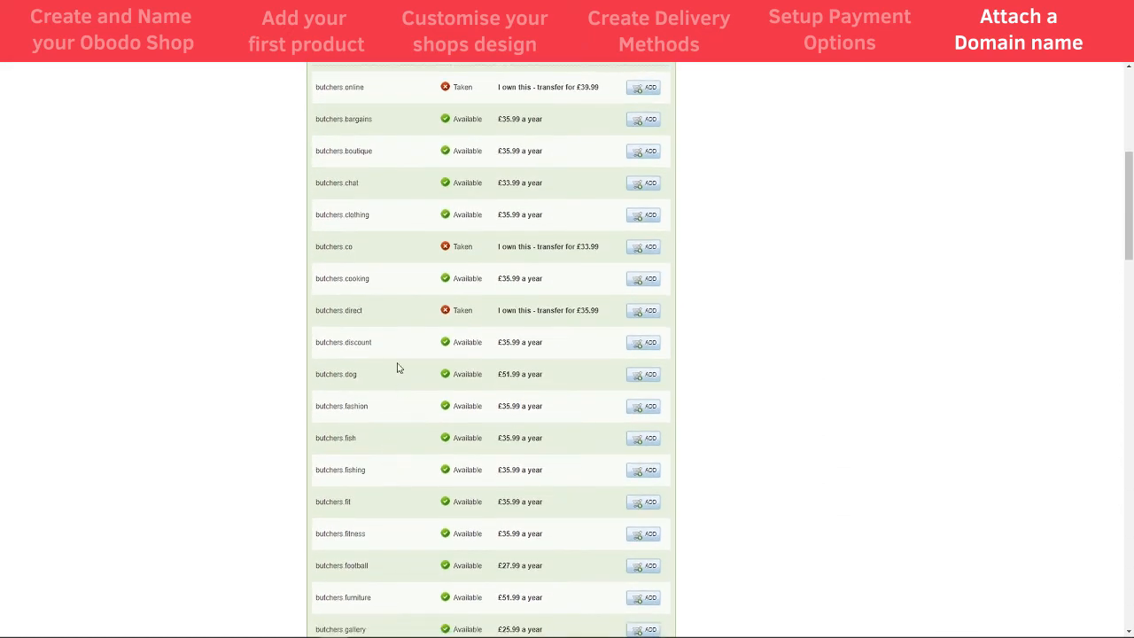
{"action": "scroll", "coordinate": [420, 354], "scroll_direction": "up", "scroll_amount": 5}
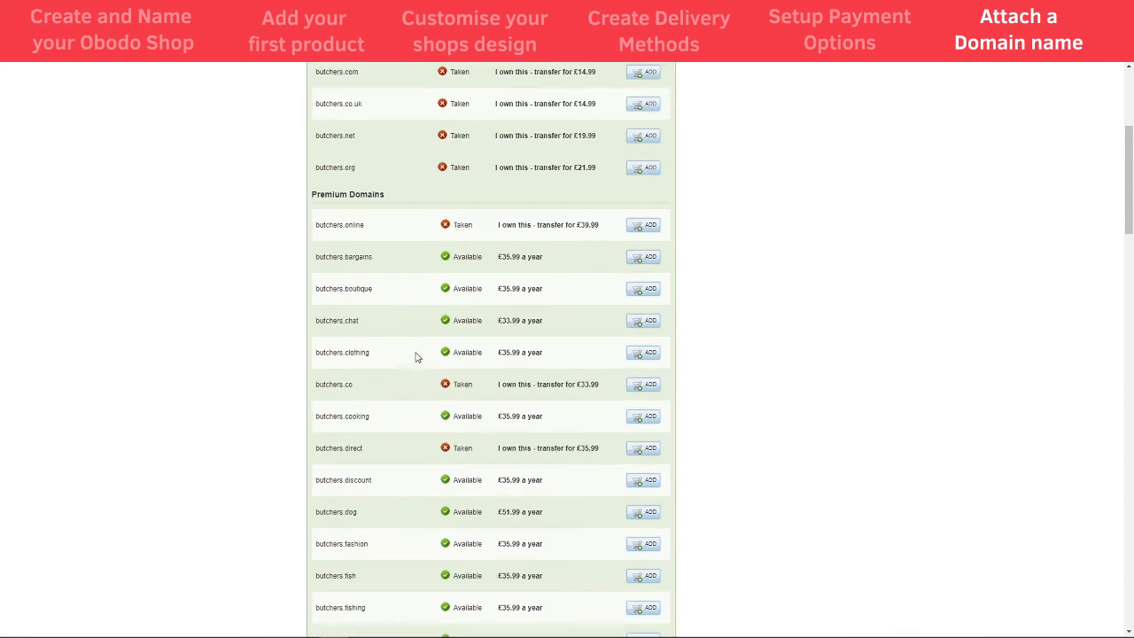
- Search for 'beekensbutchers' and review its available extensions, including .co.uk at £14.99
{"action": "left_click", "coordinate": [361, 225]}
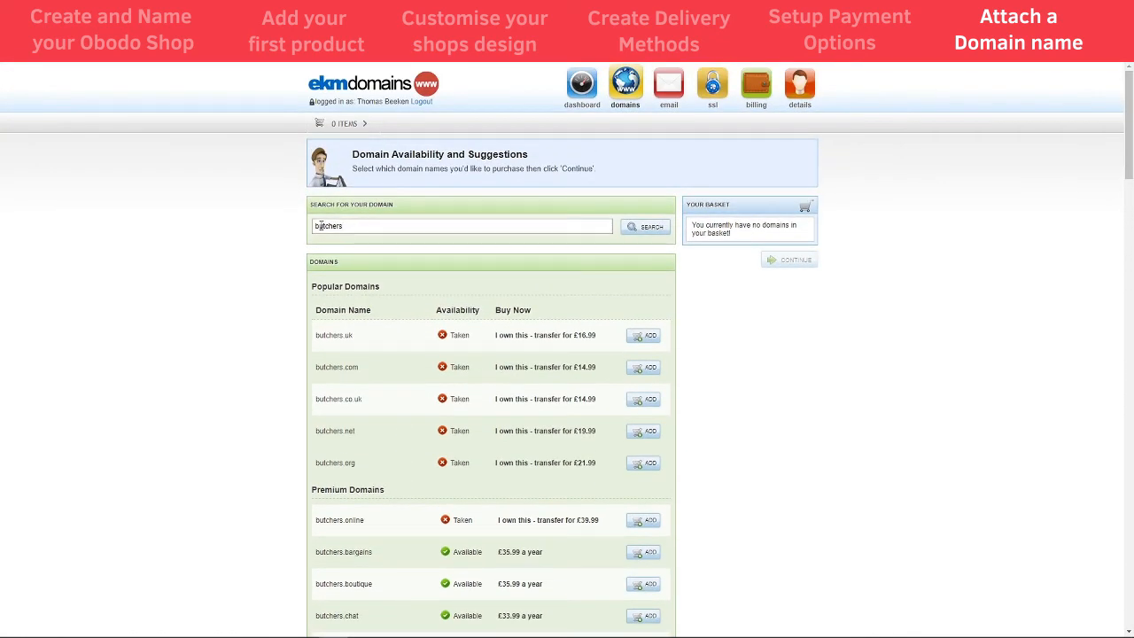
{"action": "type", "text": "beekens"}
{"action": "key", "text": "Return"}
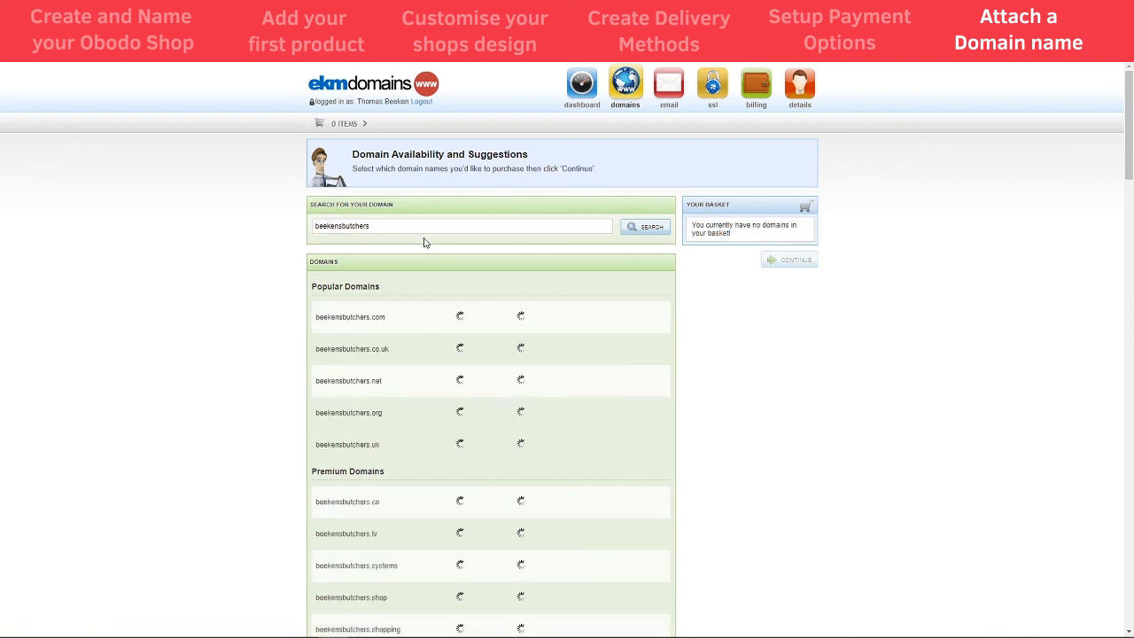
{"action": "scroll", "coordinate": [447, 323], "scroll_direction": "down", "scroll_amount": 2}
{"action": "scroll", "coordinate": [320, 363], "scroll_direction": "down", "scroll_amount": 5}
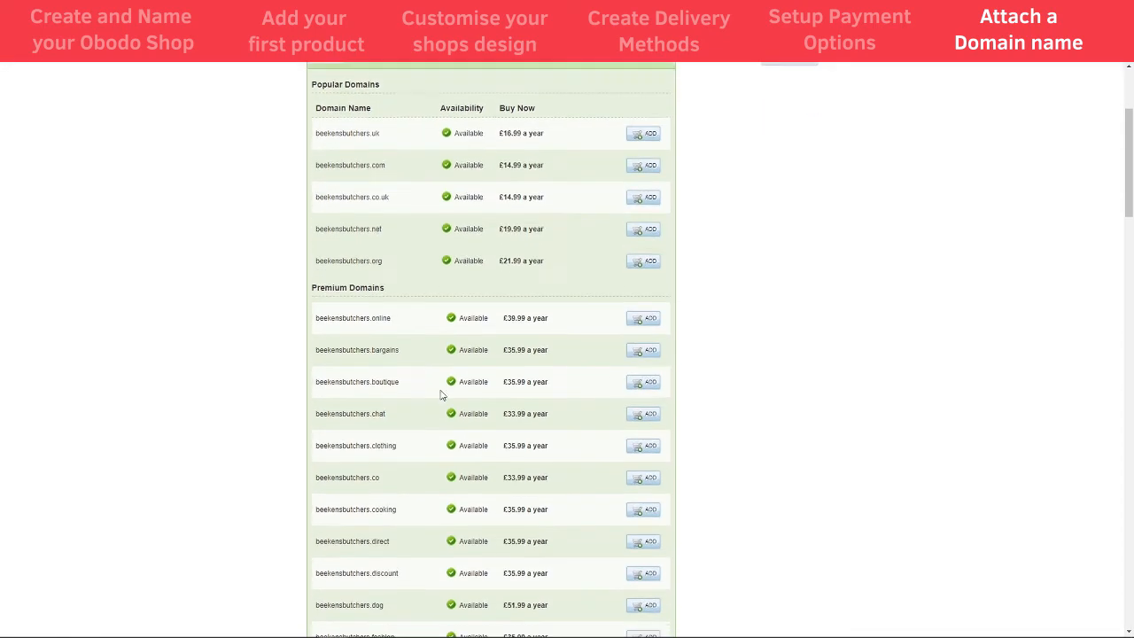
{"action": "scroll", "coordinate": [400, 468], "scroll_direction": "down", "scroll_amount": 2}
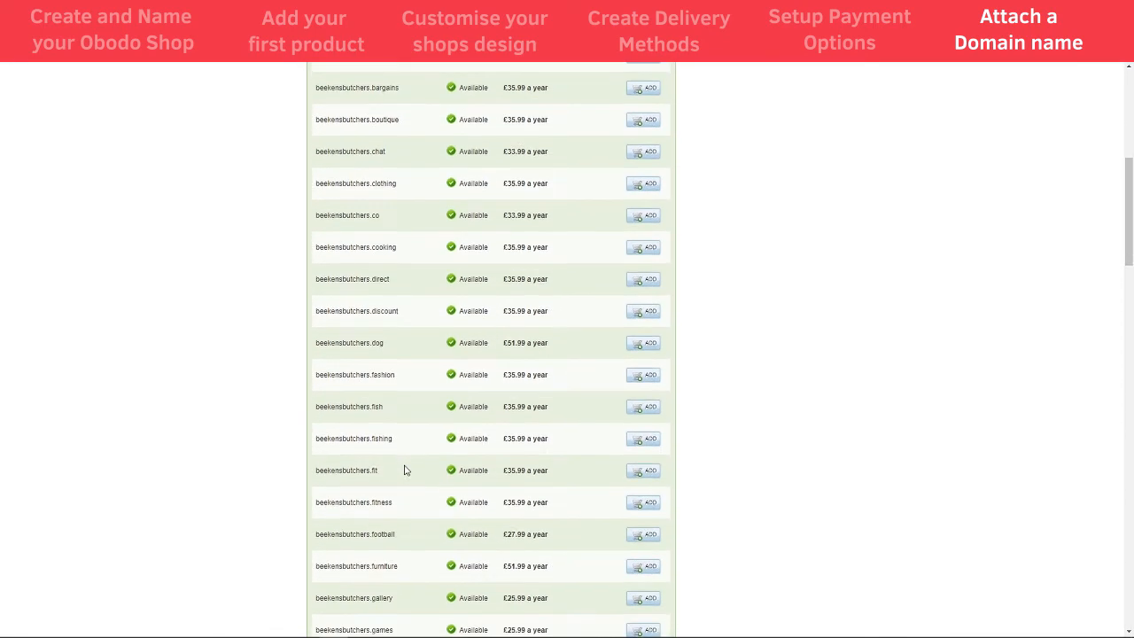
{"action": "scroll", "coordinate": [402, 468], "scroll_direction": "up", "scroll_amount": 6}
{"action": "scroll", "coordinate": [406, 471], "scroll_direction": "up", "scroll_amount": 3}
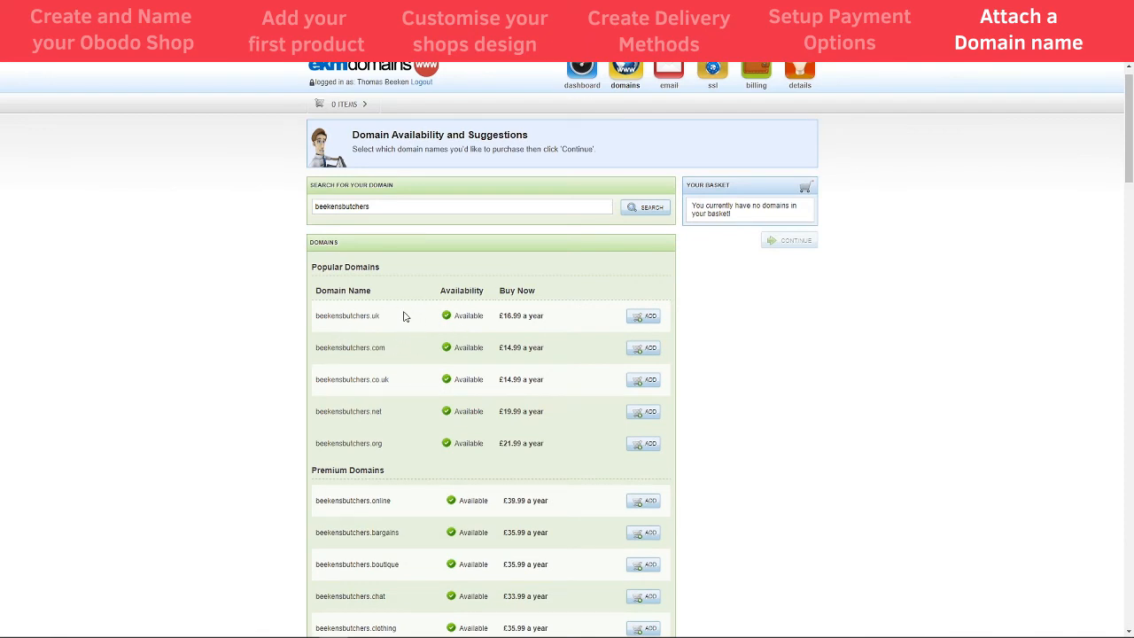
- Add beekensbutchers.co.uk to the basket and accept the registrant contact details
{"action": "left_click", "coordinate": [646, 381]}
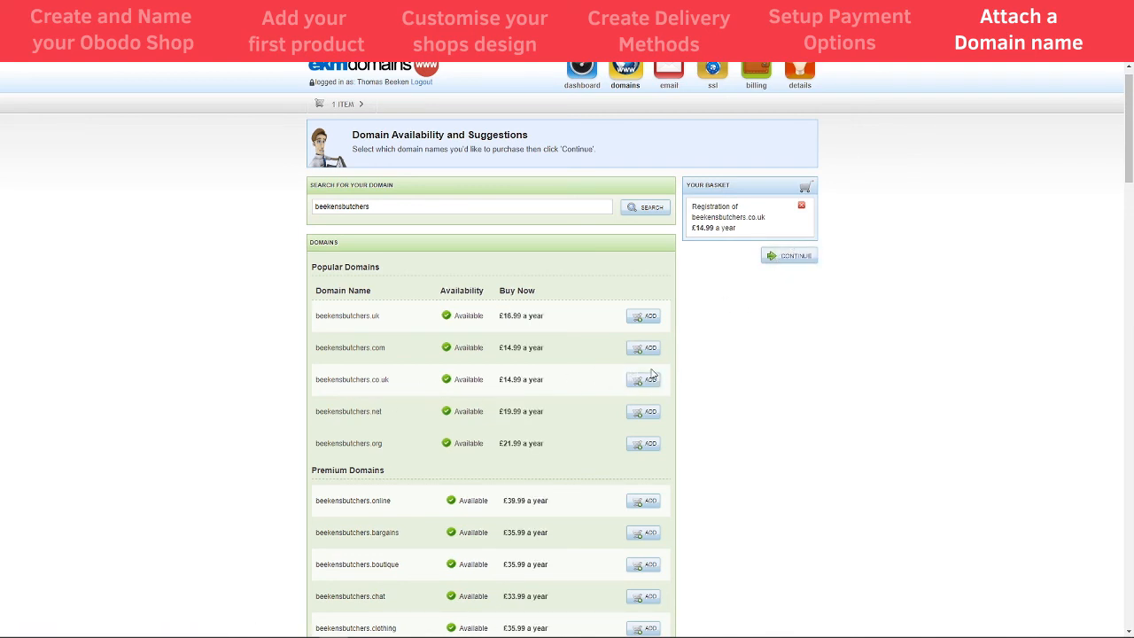
{"action": "left_click", "coordinate": [797, 256]}
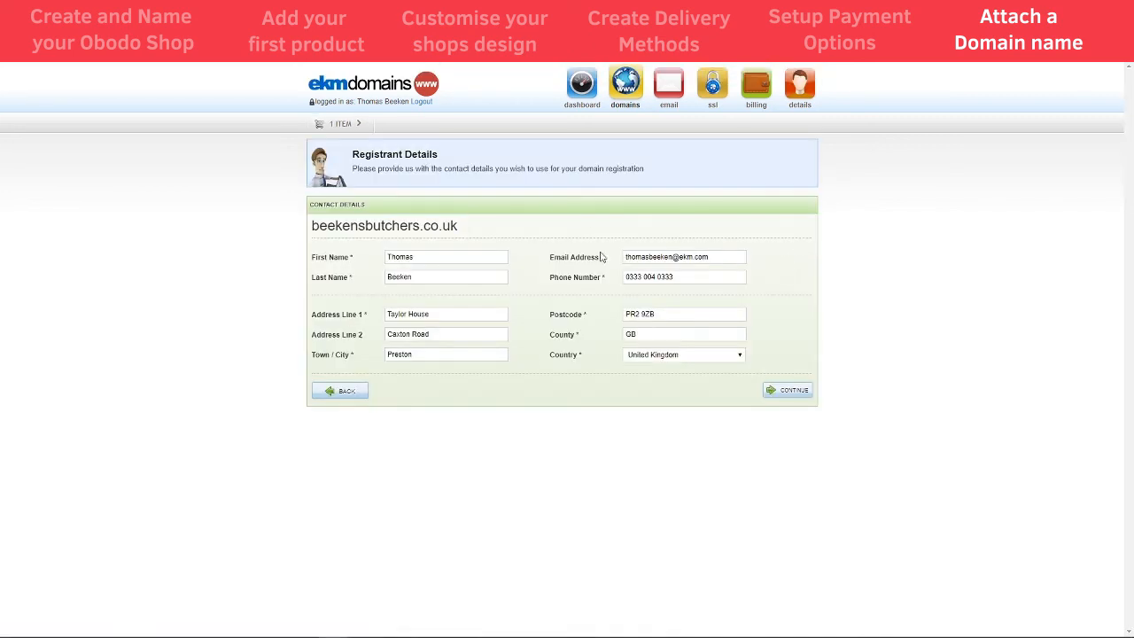
{"action": "left_click", "coordinate": [785, 394]}
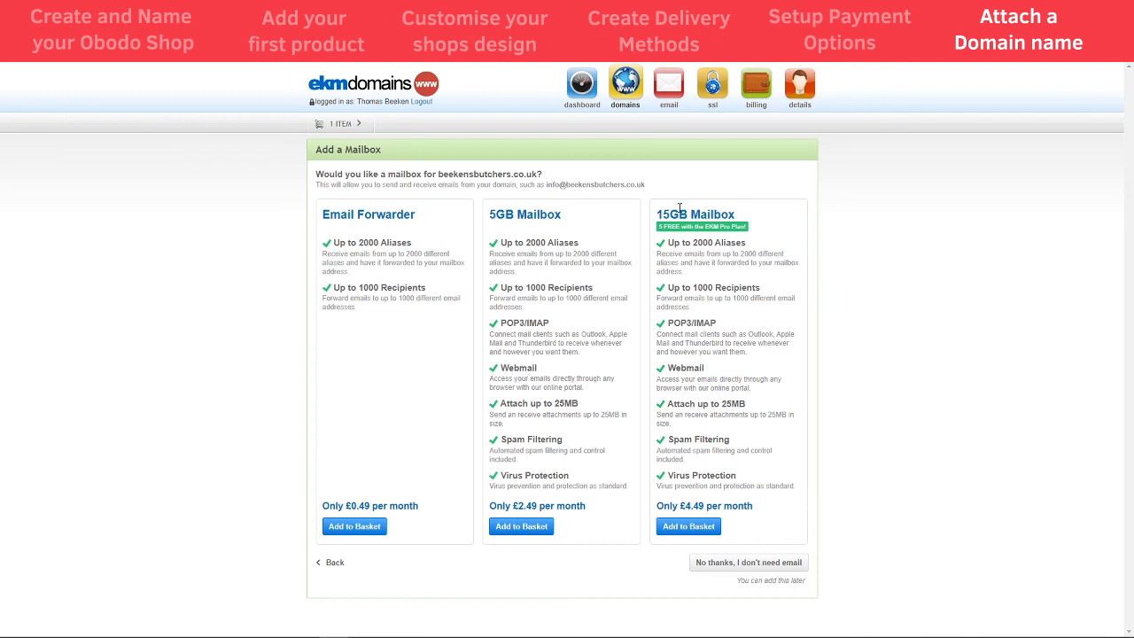
- Review the mailbox offer's example address and 2000-alias limit, then decline email for beekensbutchers.co.uk
{"action": "left_click_drag", "start_coordinate": [544, 183], "coordinate": [653, 188]}
{"action": "left_click", "coordinate": [660, 189]}
{"action": "left_click_drag", "start_coordinate": [526, 245], "coordinate": [548, 248]}
{"action": "left_click_drag", "start_coordinate": [544, 186], "coordinate": [553, 186]}
{"action": "left_click", "coordinate": [539, 184]}
{"action": "left_click", "coordinate": [725, 565]}
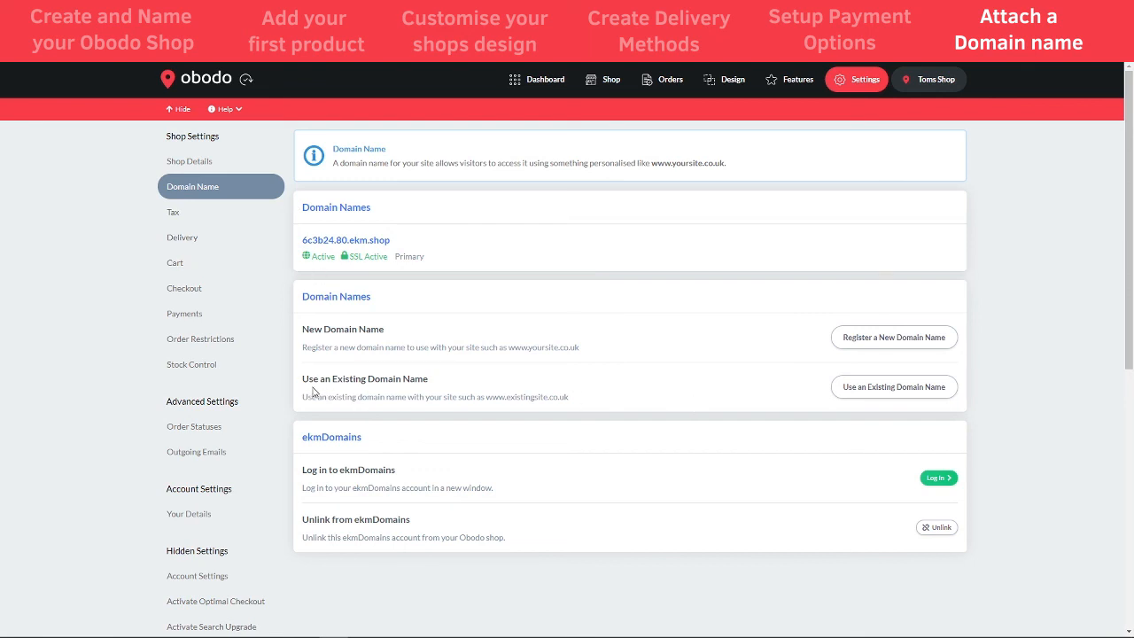
- Read the A Record steps for an existing, currently unused domain name, then return to the Dashboard
{"action": "left_click", "coordinate": [879, 390]}
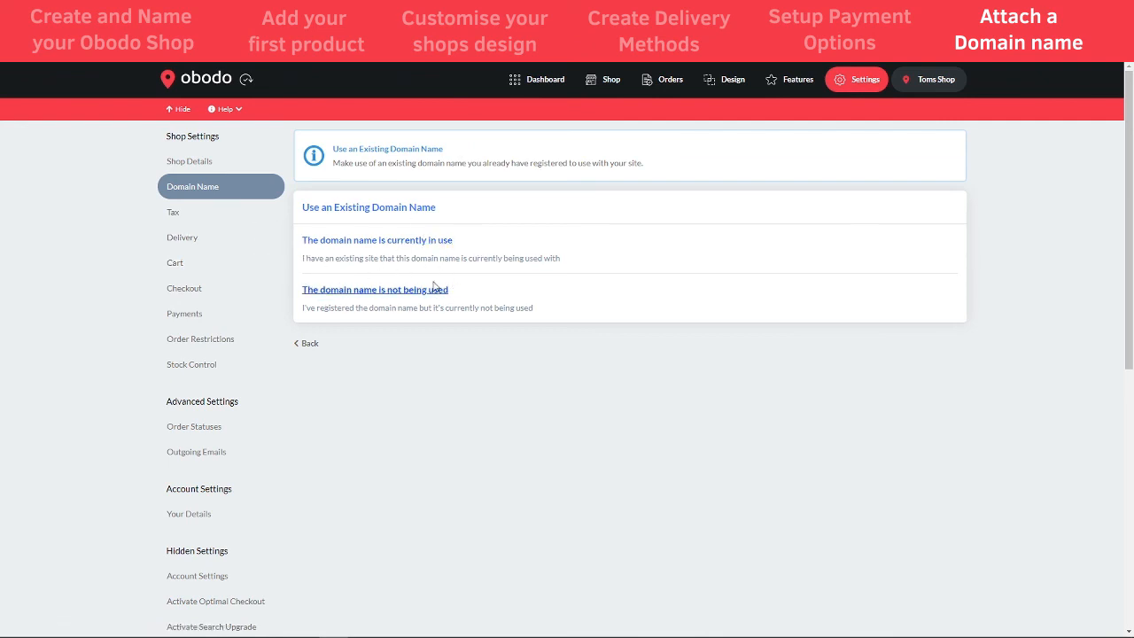
{"action": "left_click", "coordinate": [397, 298]}
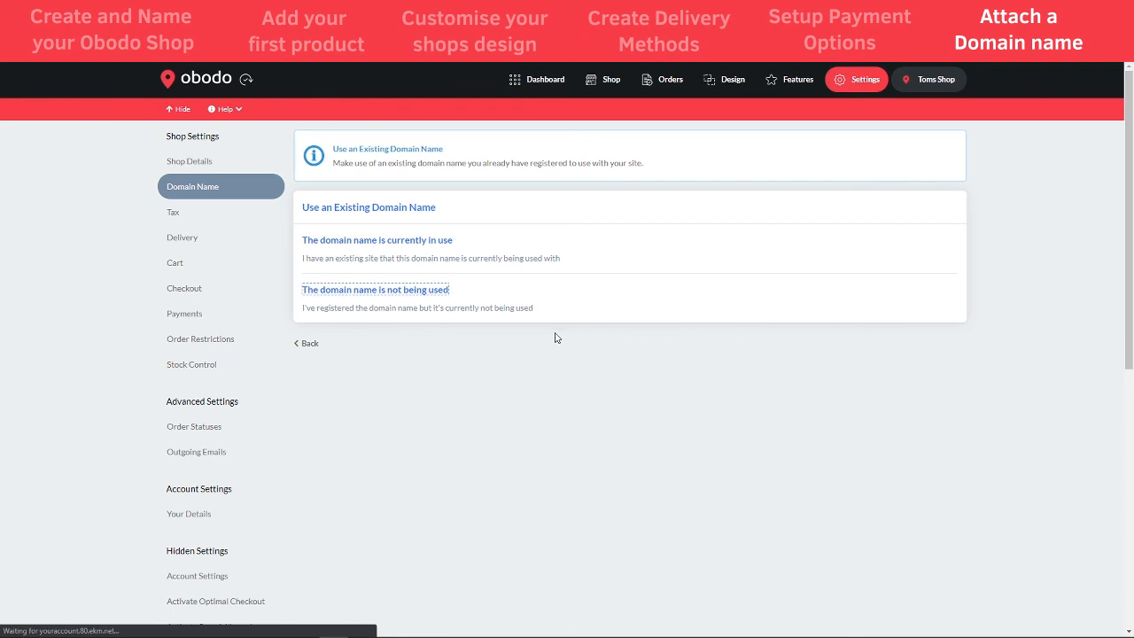
{"action": "left_click", "coordinate": [359, 358]}
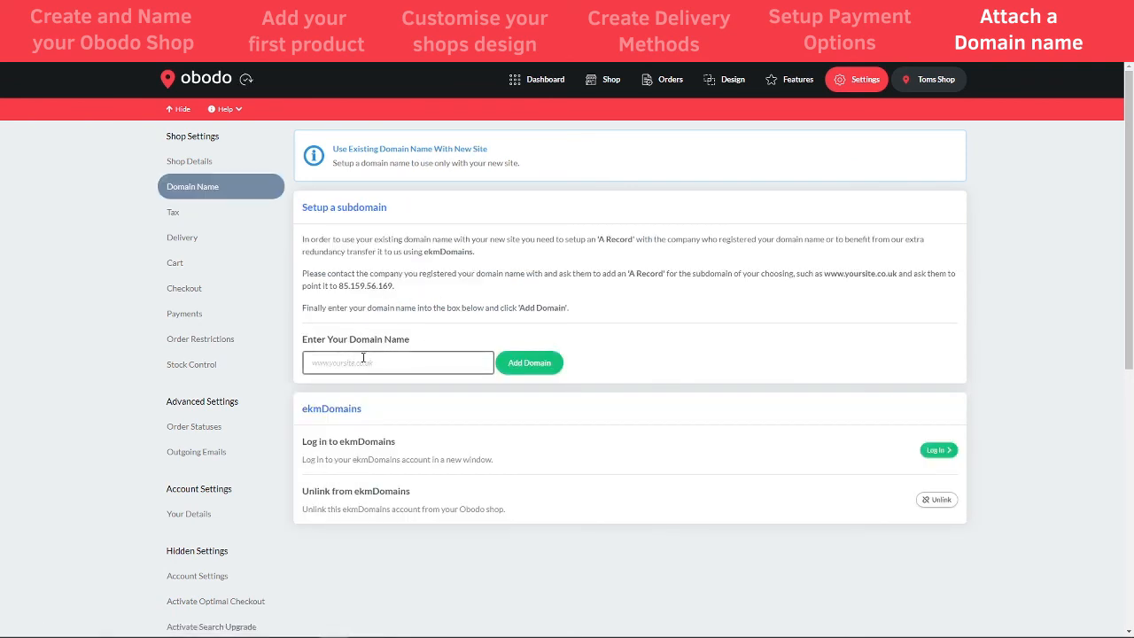
{"action": "triple_click", "coordinate": [416, 282]}
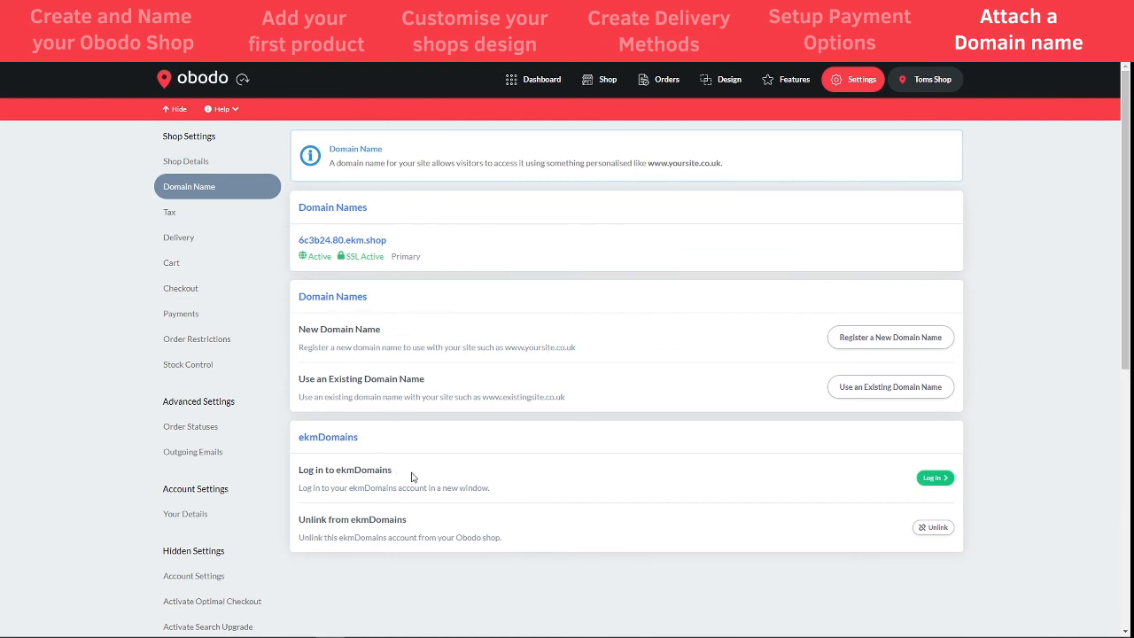
{"action": "left_click", "coordinate": [558, 89]}
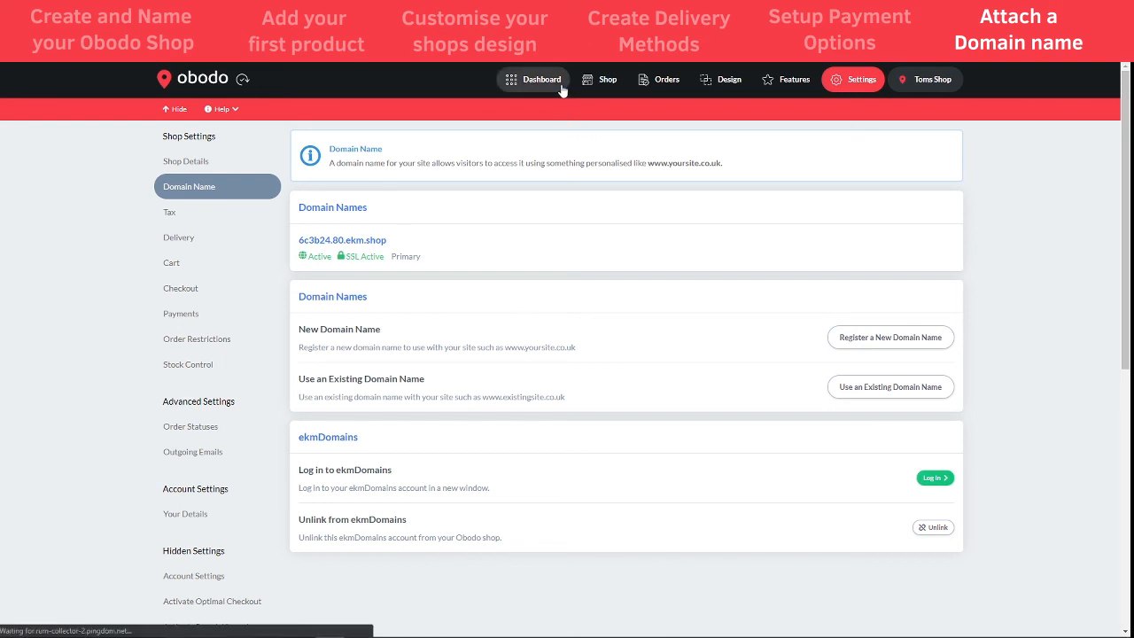